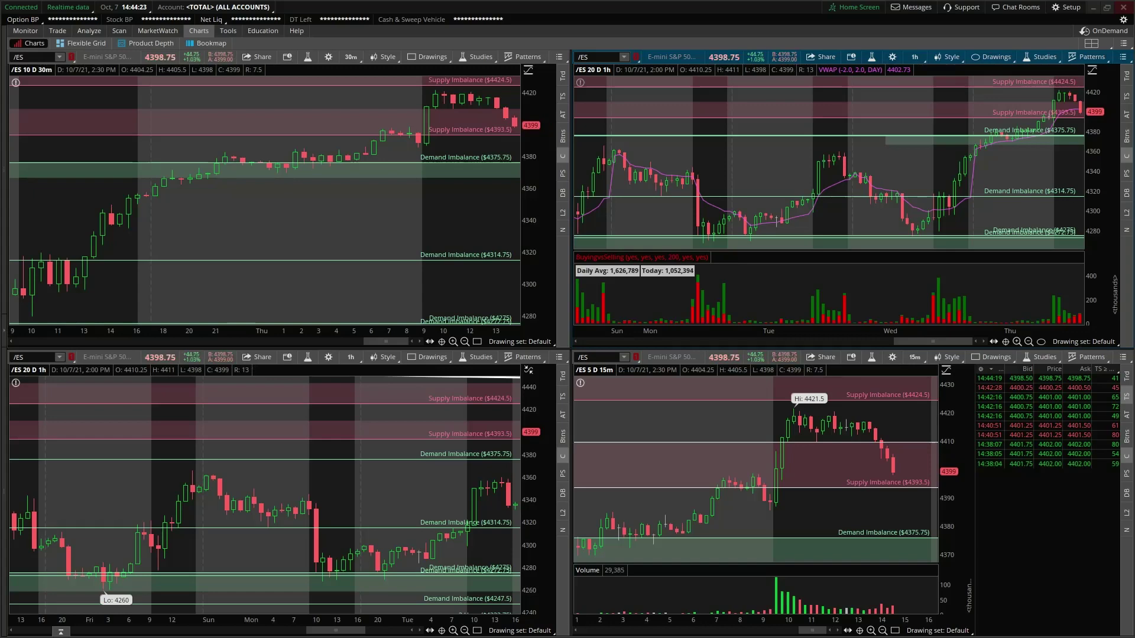
Bring the 'Different Ways to Trade Supply/Demand' Google Doc in front of the /ES charts.
{"action": "key", "text": "alt+Tab"}
Reposition the Chrome notes window and maximize it so the supply/demand notes fill the screen.
{"action": "left_click_drag", "start_coordinate": [745, 150], "coordinate": [667, 113]}
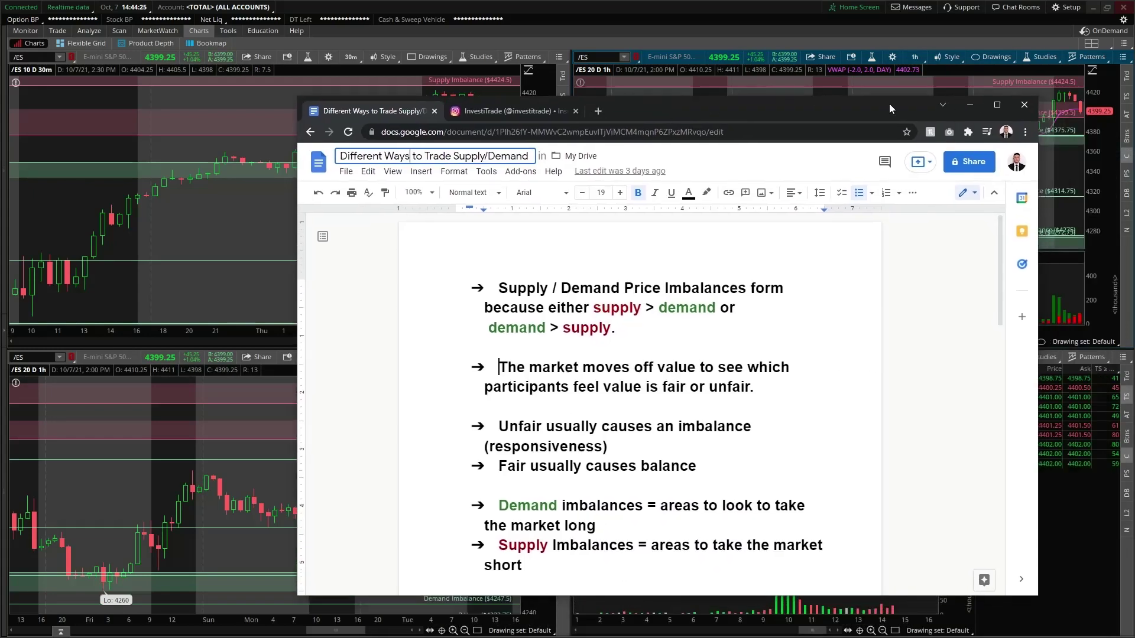
{"action": "left_click", "coordinate": [999, 110]}
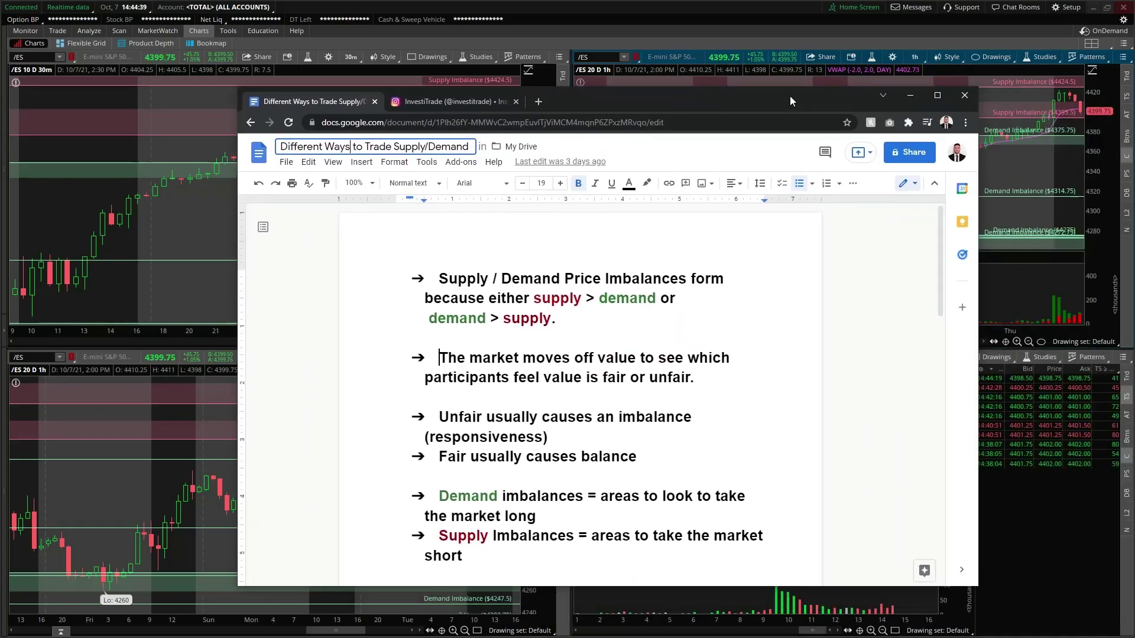
{"action": "left_click", "coordinate": [936, 95]}
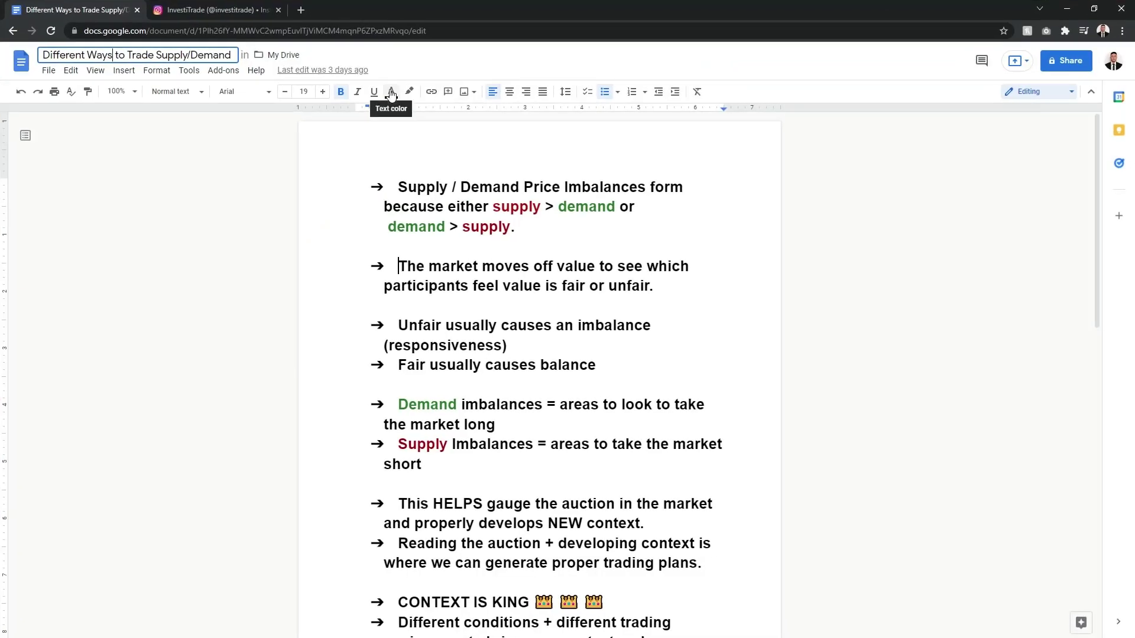
{"action": "left_click", "coordinate": [239, 12]}
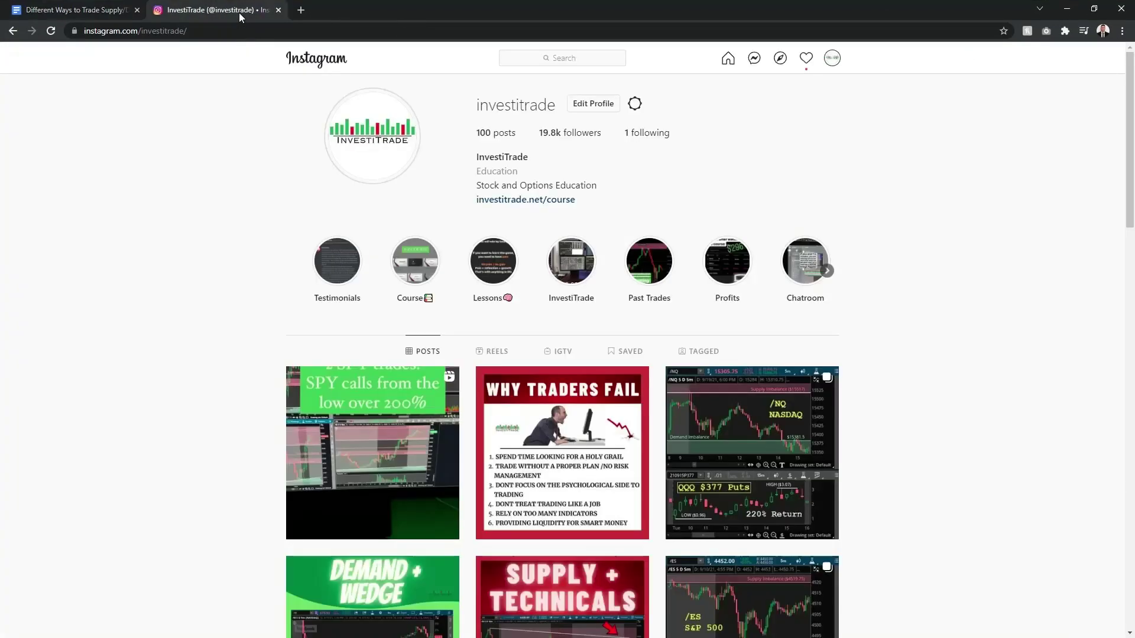
{"action": "left_click_drag", "start_coordinate": [560, 117], "coordinate": [455, 116]}
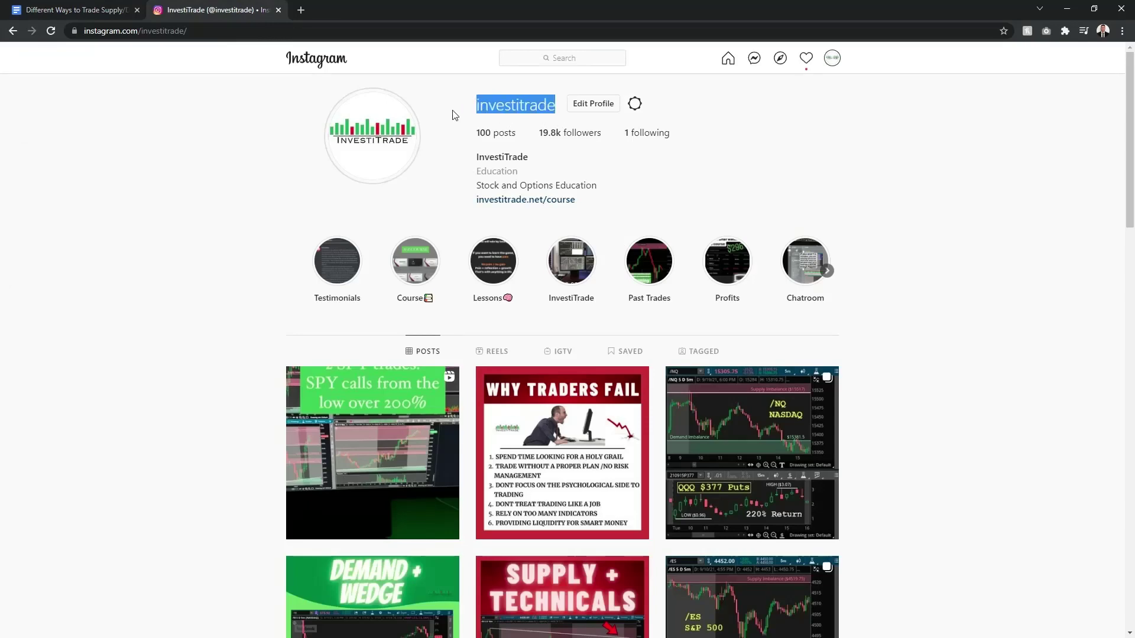
{"action": "left_click", "coordinate": [946, 185]}
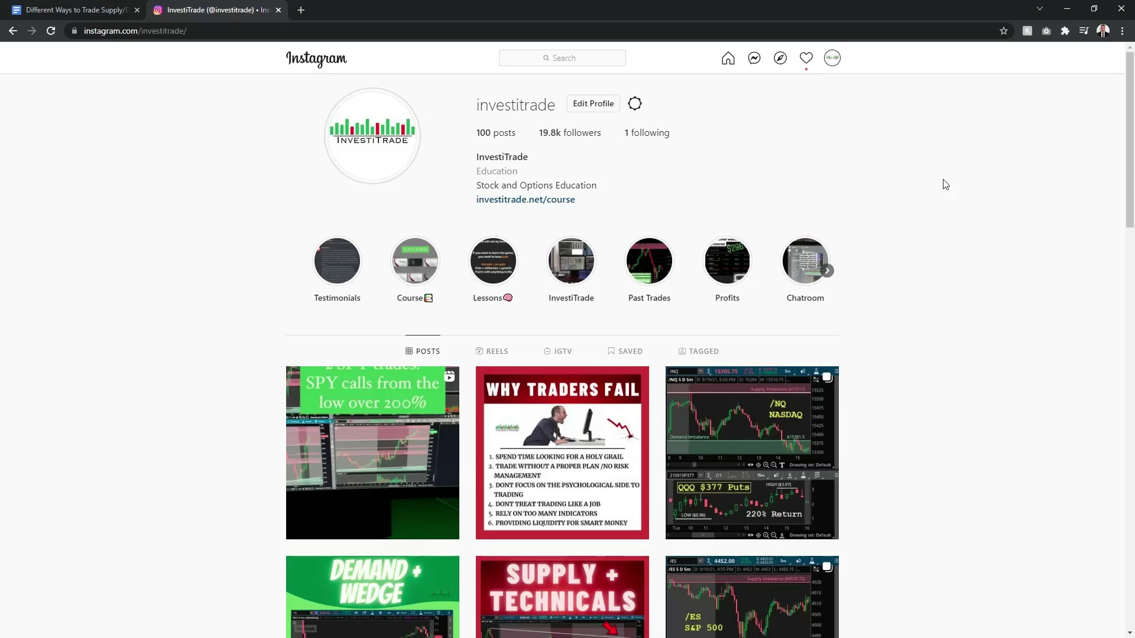
{"action": "scroll", "coordinate": [946, 185], "scroll_direction": "down", "scroll_amount": 12}
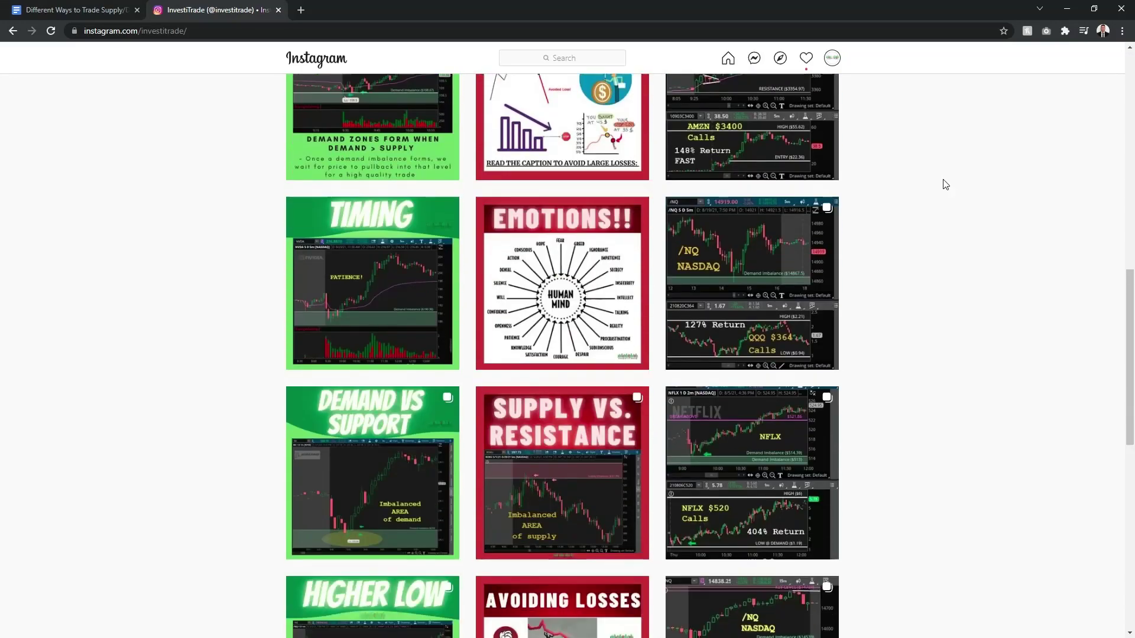
{"action": "scroll", "coordinate": [946, 185], "scroll_direction": "down", "scroll_amount": 10}
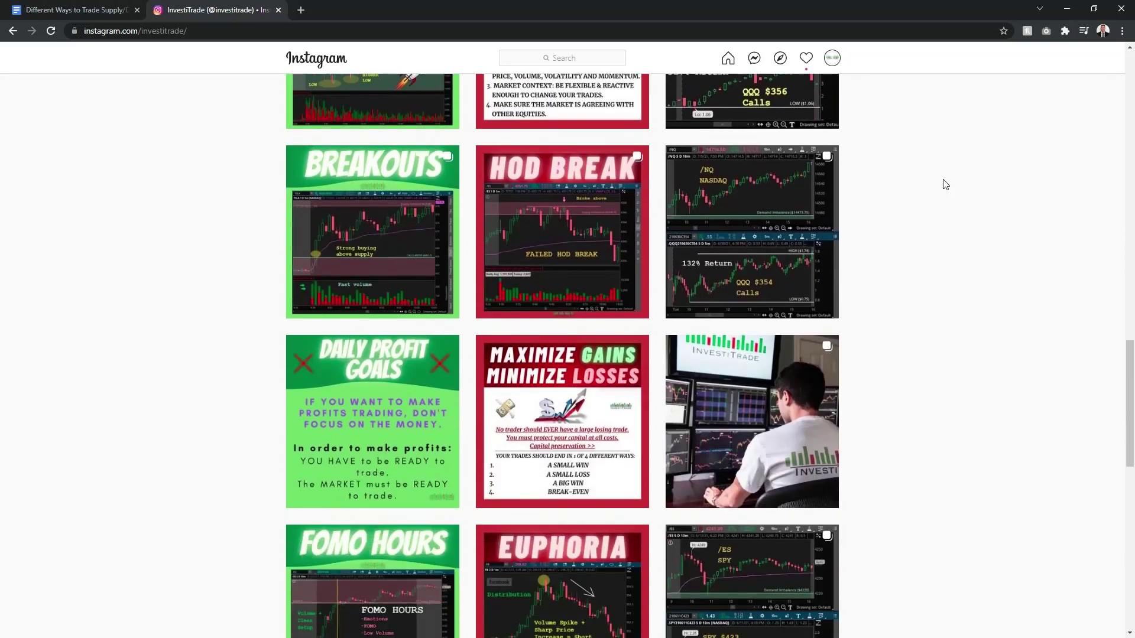
{"action": "scroll", "coordinate": [946, 185], "scroll_direction": "down", "scroll_amount": 6}
{"action": "scroll", "coordinate": [983, 398], "scroll_direction": "down", "scroll_amount": 5}
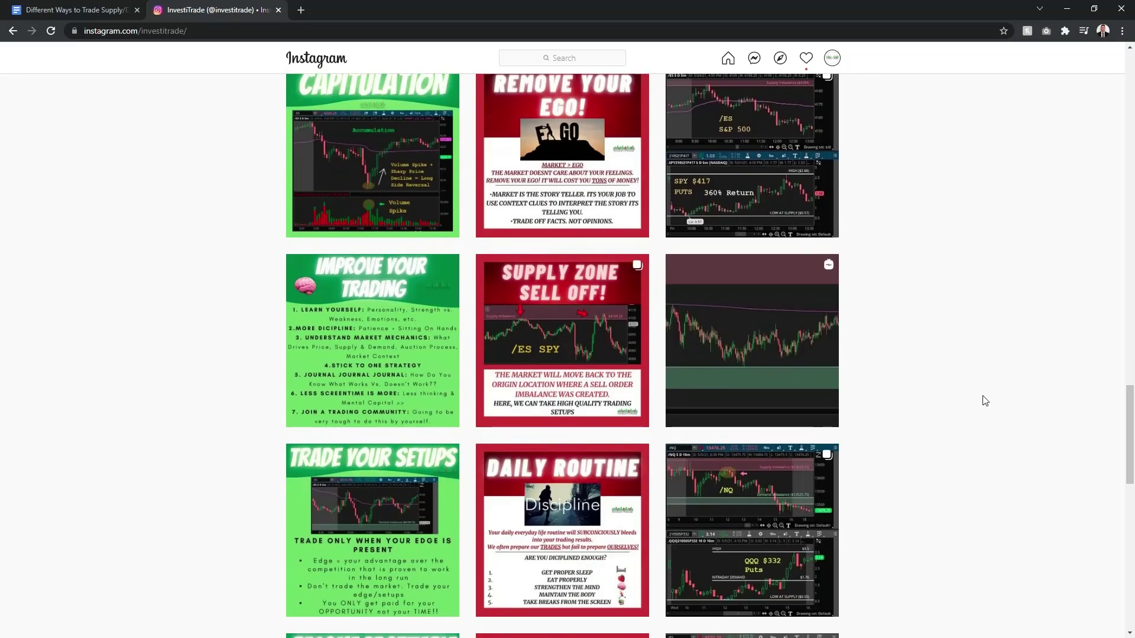
{"action": "scroll", "coordinate": [985, 400], "scroll_direction": "down", "scroll_amount": 2}
{"action": "key", "text": "Home"}
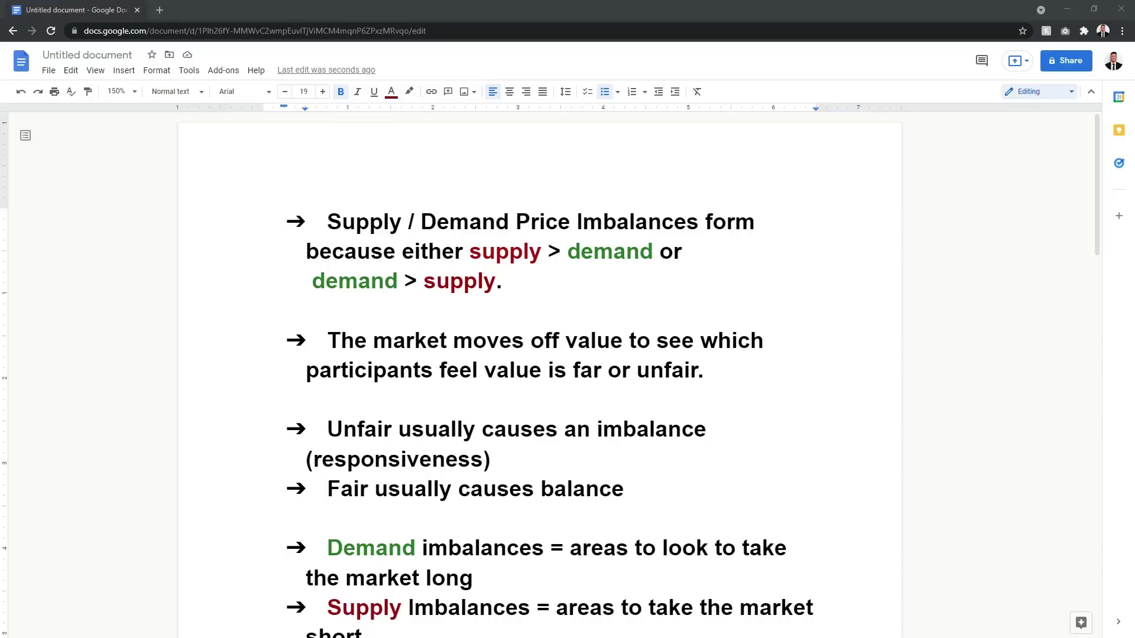
Place the caret in the market-value paragraph of the notes.
{"action": "left_click", "coordinate": [590, 367]}
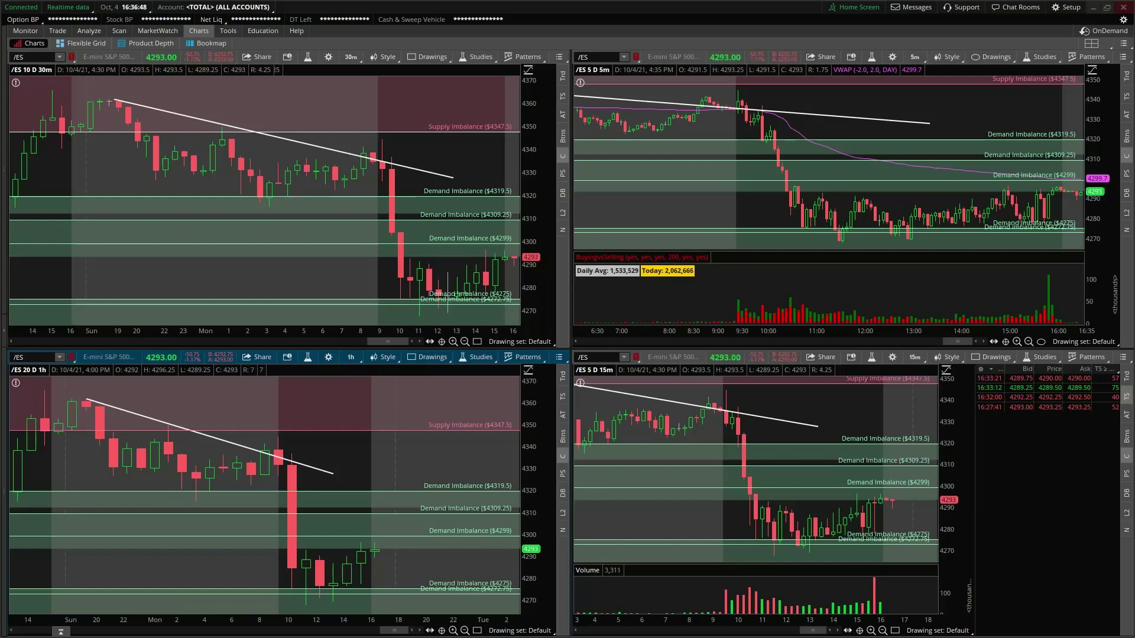
Switch back to the Google Docs notes and maximize their window.
{"action": "key", "text": "alt+Tab"}
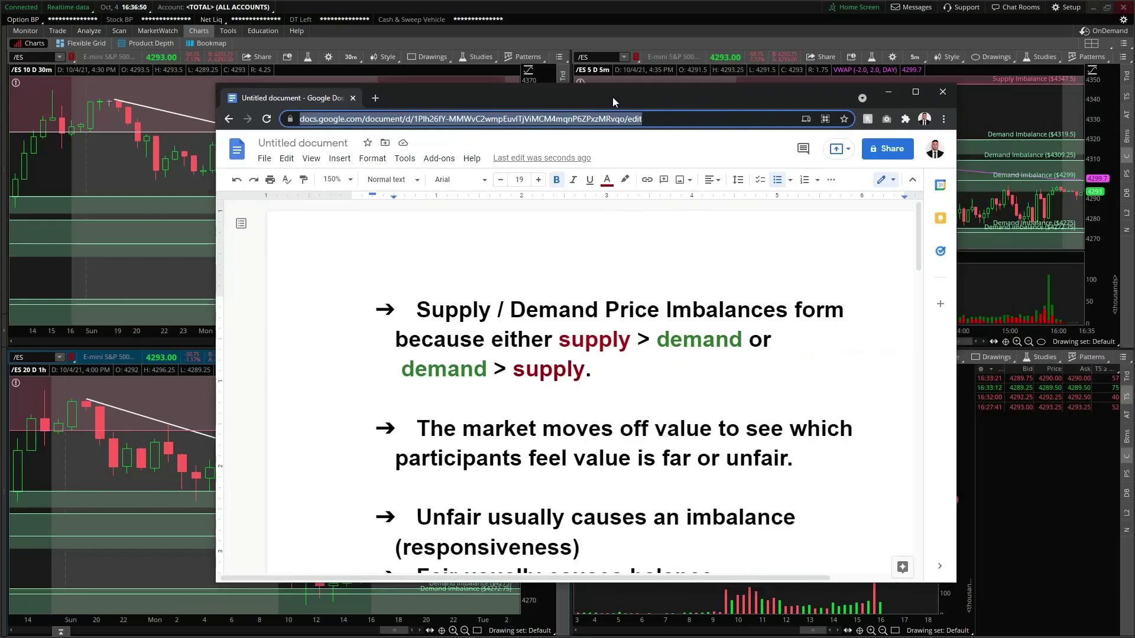
{"action": "left_click", "coordinate": [915, 91]}
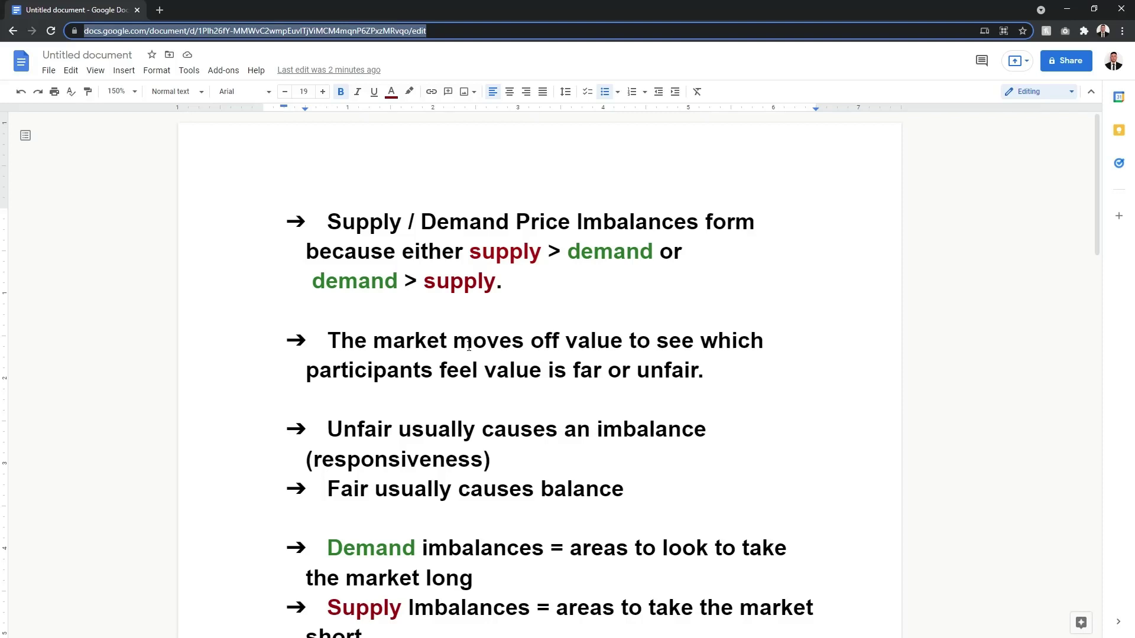
Correct 'far' to 'fair' in the second bullet, ending at the imbalance line.
{"action": "left_click", "coordinate": [595, 373]}
{"action": "type", "text": "i"}
{"action": "left_click", "coordinate": [767, 426]}
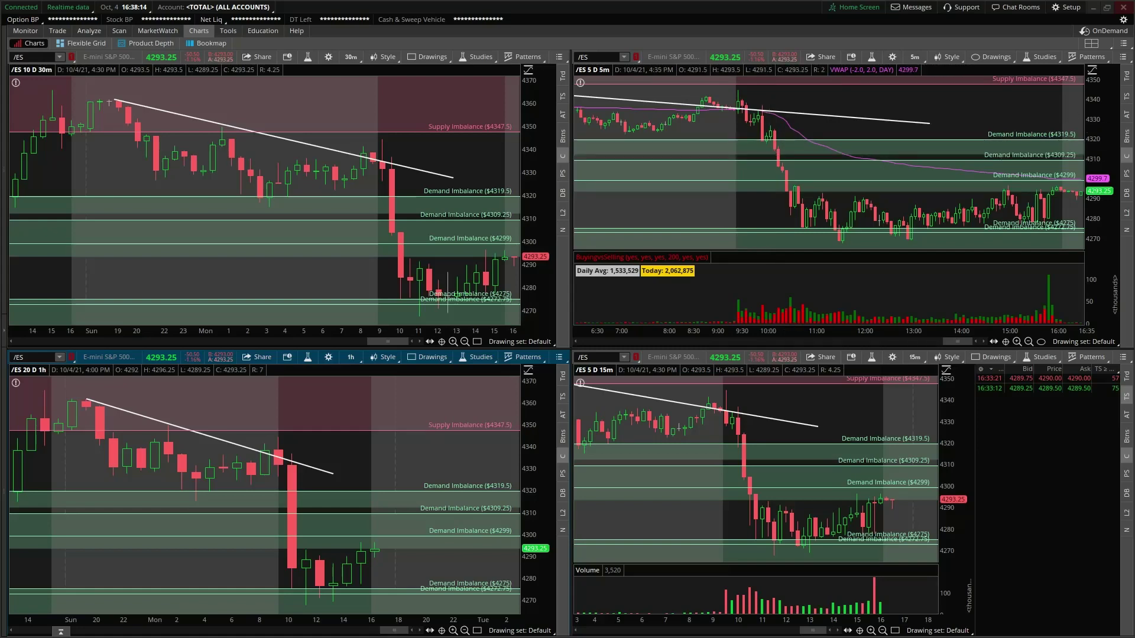
{"action": "key", "text": "alt+Tab"}
{"action": "left_click_drag", "start_coordinate": [1007, 127], "coordinate": [758, 62]}
{"action": "key", "text": "super+Up"}
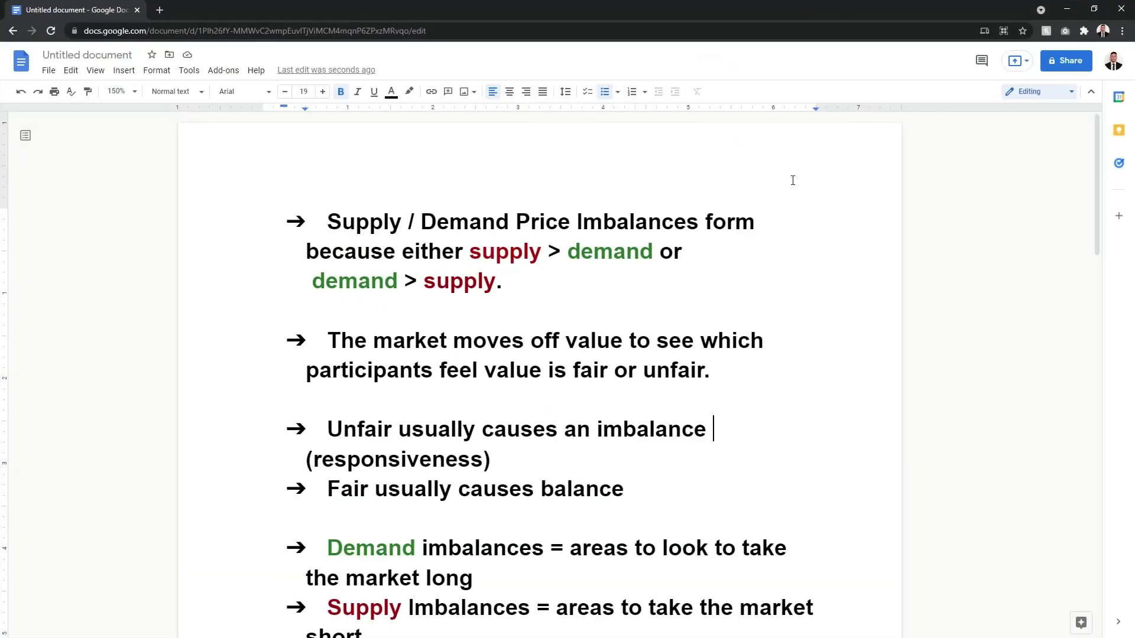
{"action": "scroll", "coordinate": [649, 332], "scroll_direction": "down", "scroll_amount": 1}
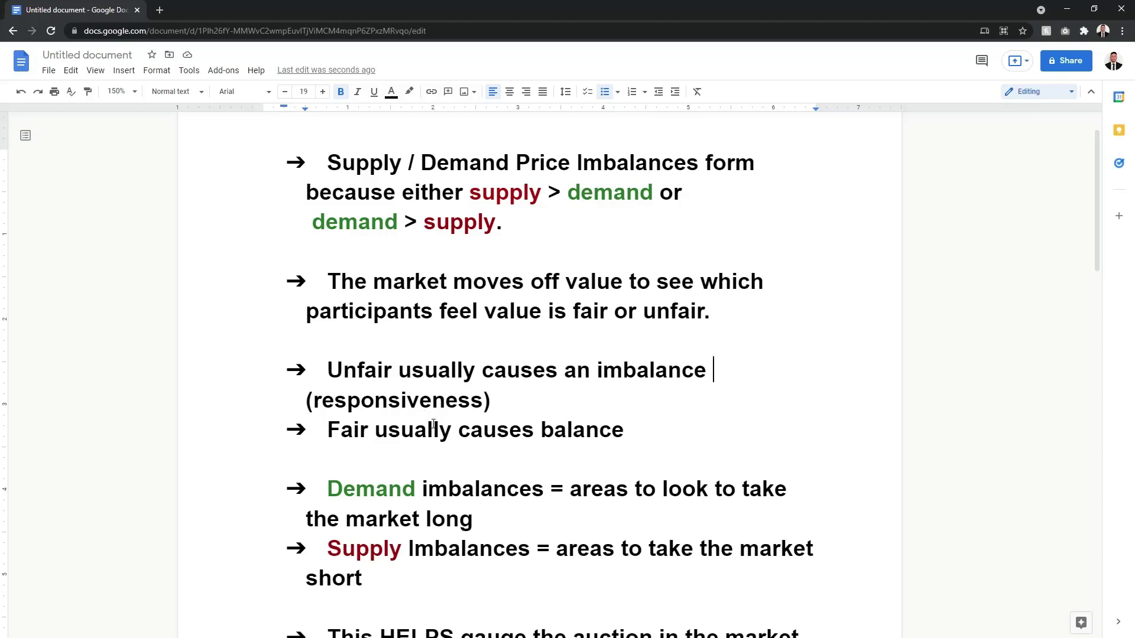
{"action": "left_click_drag", "start_coordinate": [642, 432], "coordinate": [305, 376]}
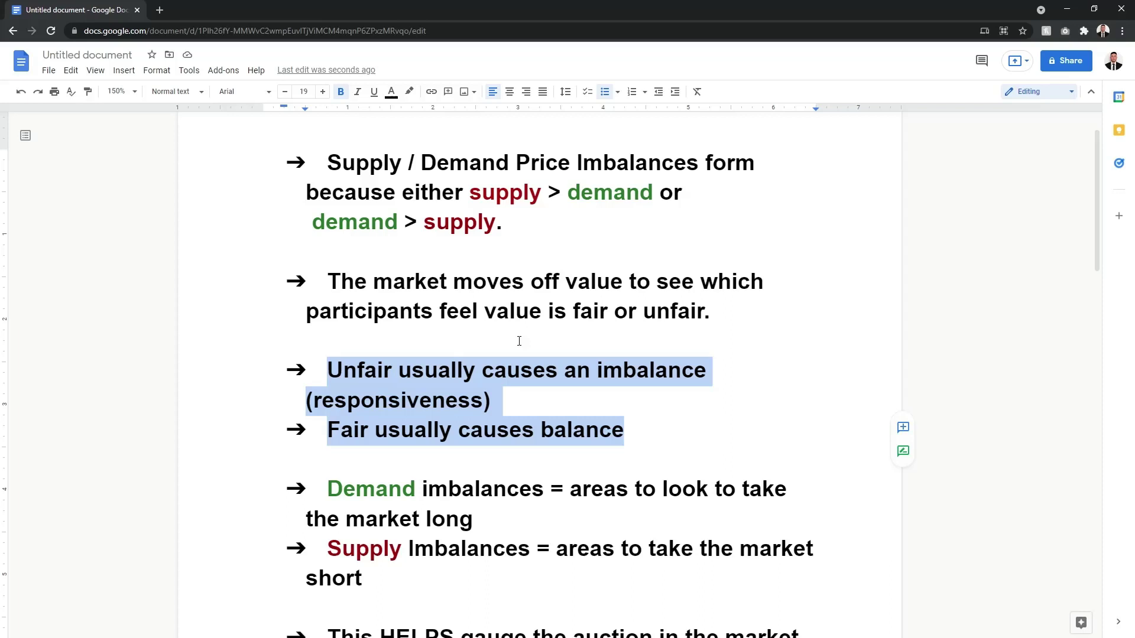
{"action": "left_click", "coordinate": [628, 420]}
{"action": "scroll", "coordinate": [630, 421], "scroll_direction": "down", "scroll_amount": 2}
{"action": "scroll", "coordinate": [632, 420], "scroll_direction": "down", "scroll_amount": 1}
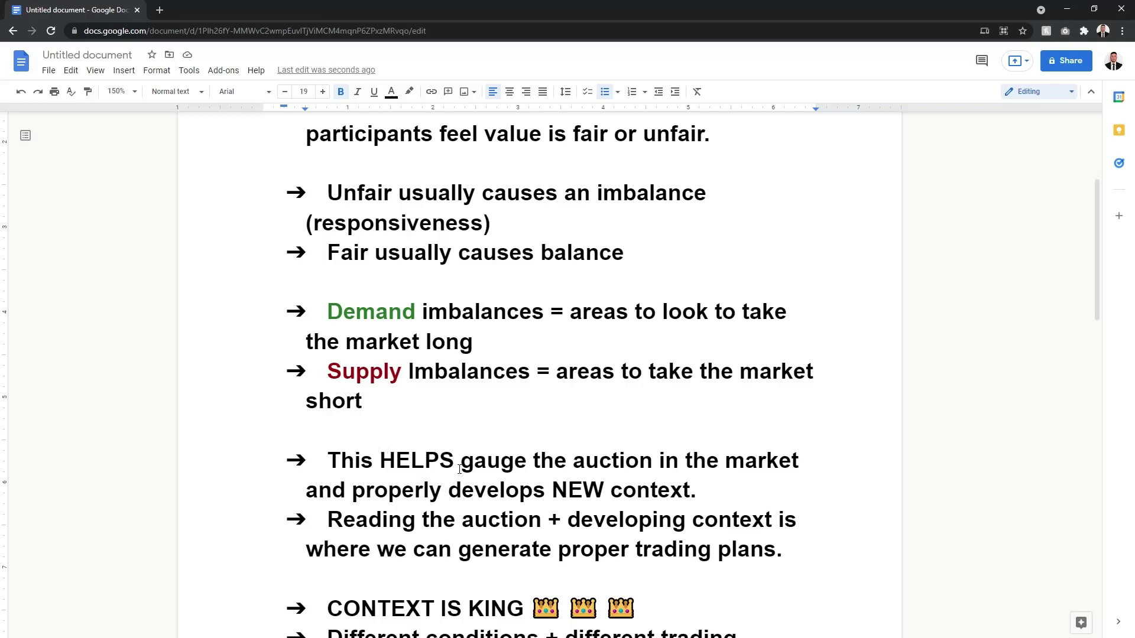
{"action": "left_click_drag", "start_coordinate": [703, 490], "coordinate": [327, 462]}
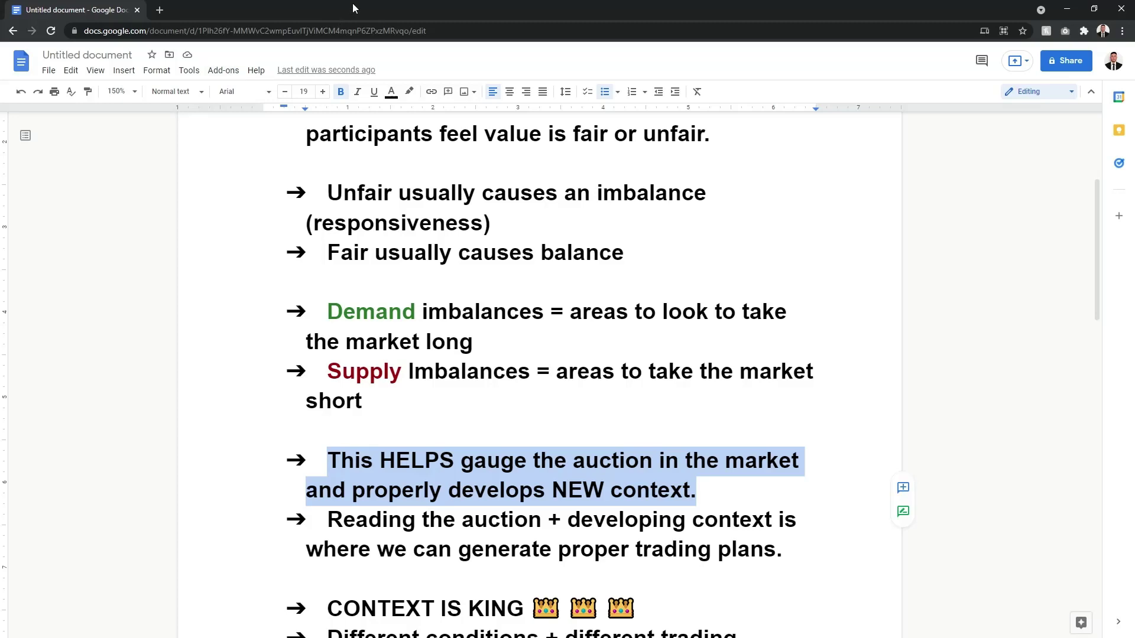
{"action": "left_click_drag", "start_coordinate": [355, 8], "coordinate": [1134, 177]}
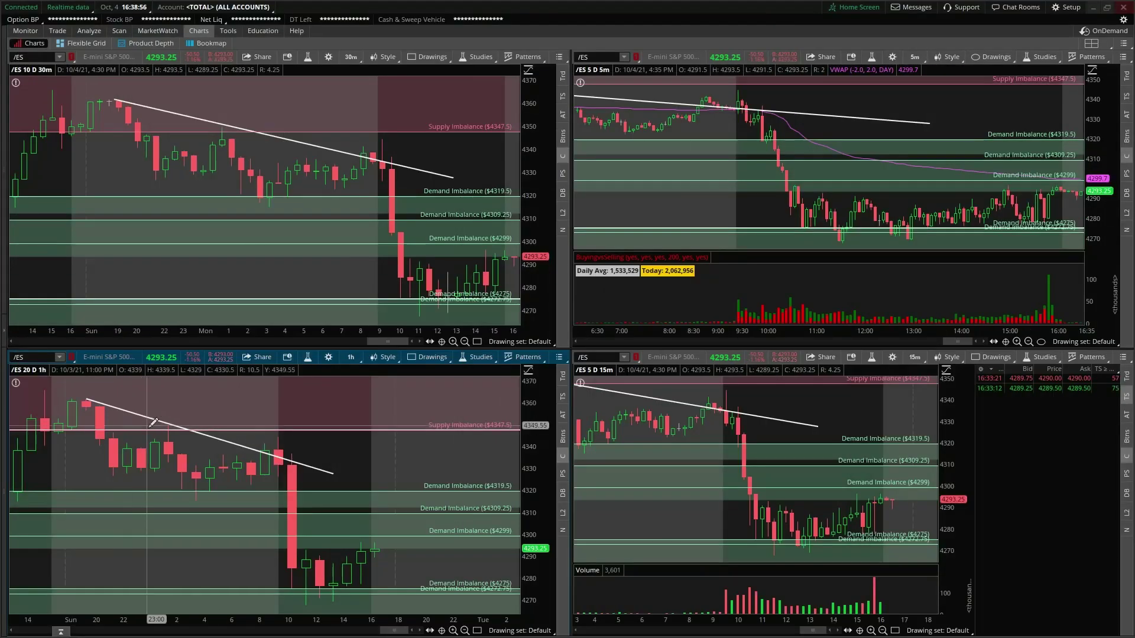
Maximize the 5-minute /ES chart cell to fill the window.
{"action": "right_click", "coordinate": [194, 473]}
{"action": "right_click", "coordinate": [795, 154]}
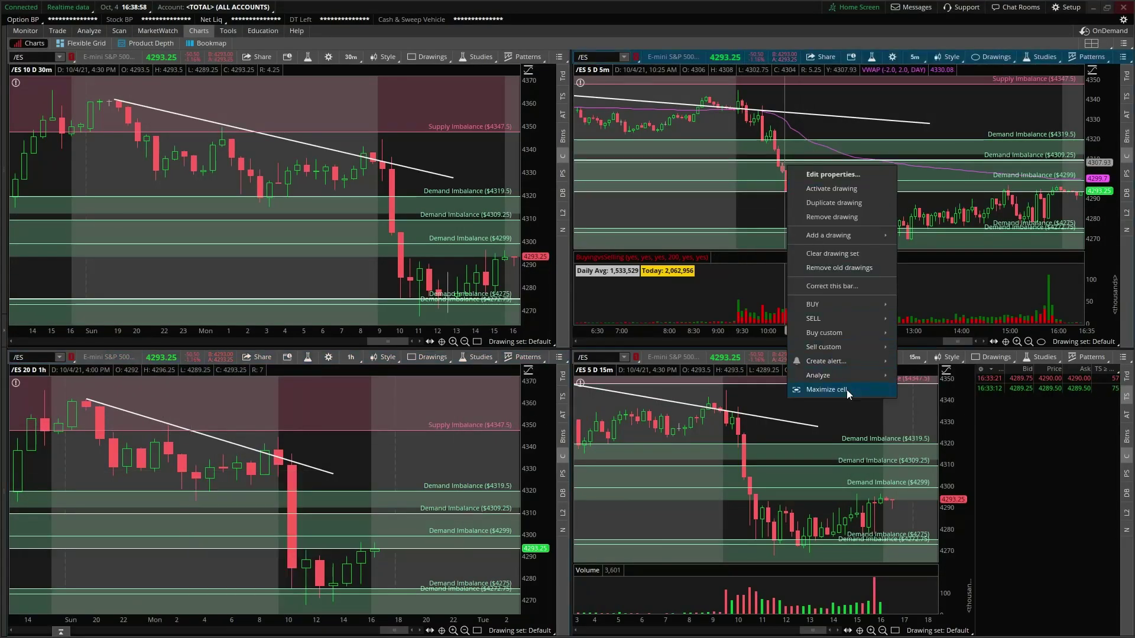
{"action": "left_click", "coordinate": [828, 388]}
Zoom into Monday's Oct 4 drop into the demand zones, with the notes brought back over it.
{"action": "scroll", "coordinate": [482, 609], "scroll_direction": "down", "scroll_amount": 5}
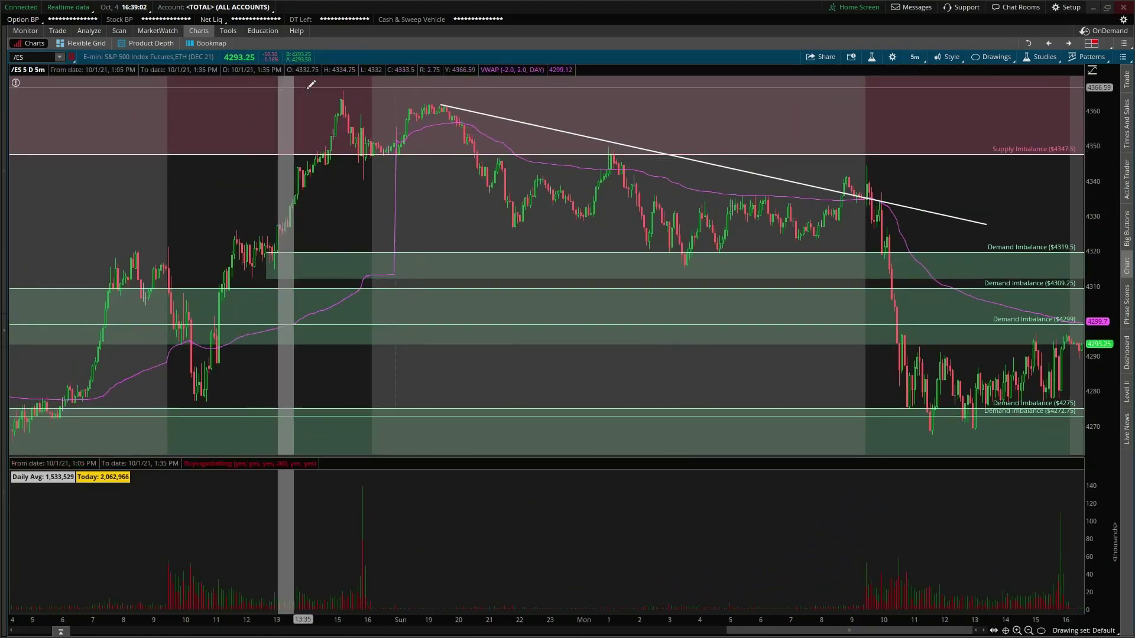
{"action": "scroll", "coordinate": [567, 237], "scroll_direction": "up", "scroll_amount": 2}
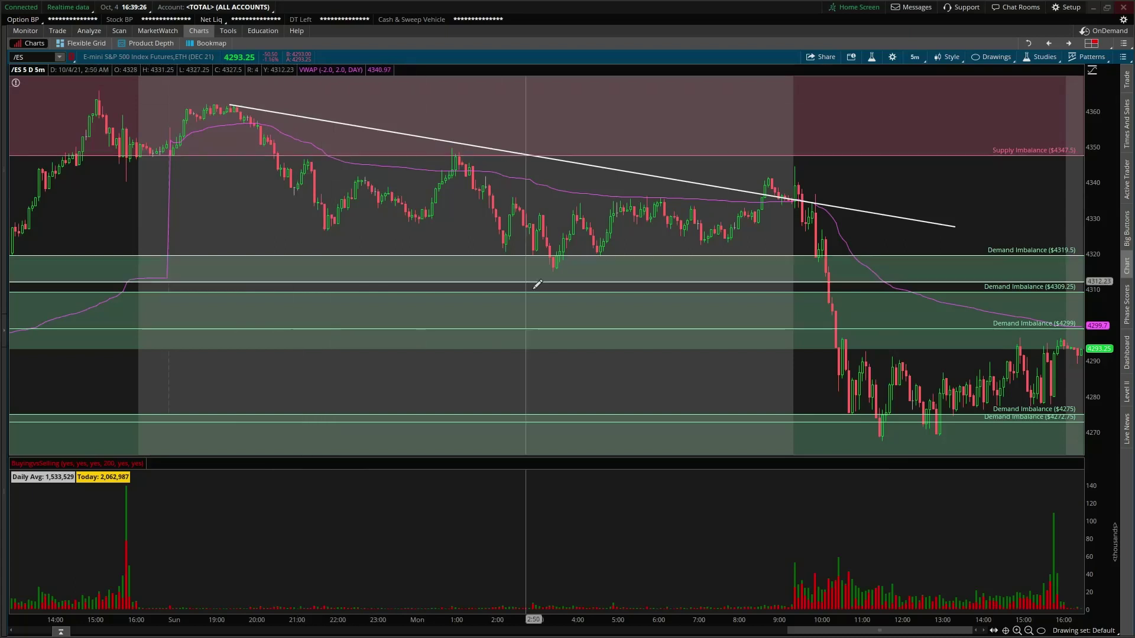
{"action": "mouse_move", "coordinate": [554, 302]}
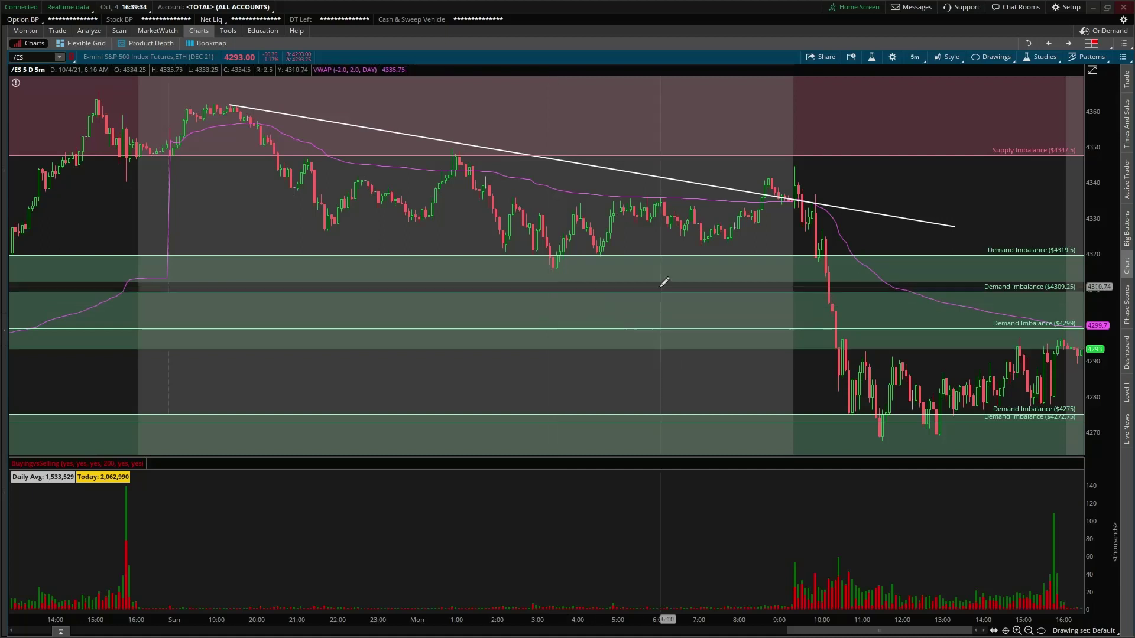
{"action": "scroll", "coordinate": [395, 236], "scroll_direction": "up", "scroll_amount": 3}
{"action": "scroll", "coordinate": [397, 203], "scroll_direction": "down", "scroll_amount": 3}
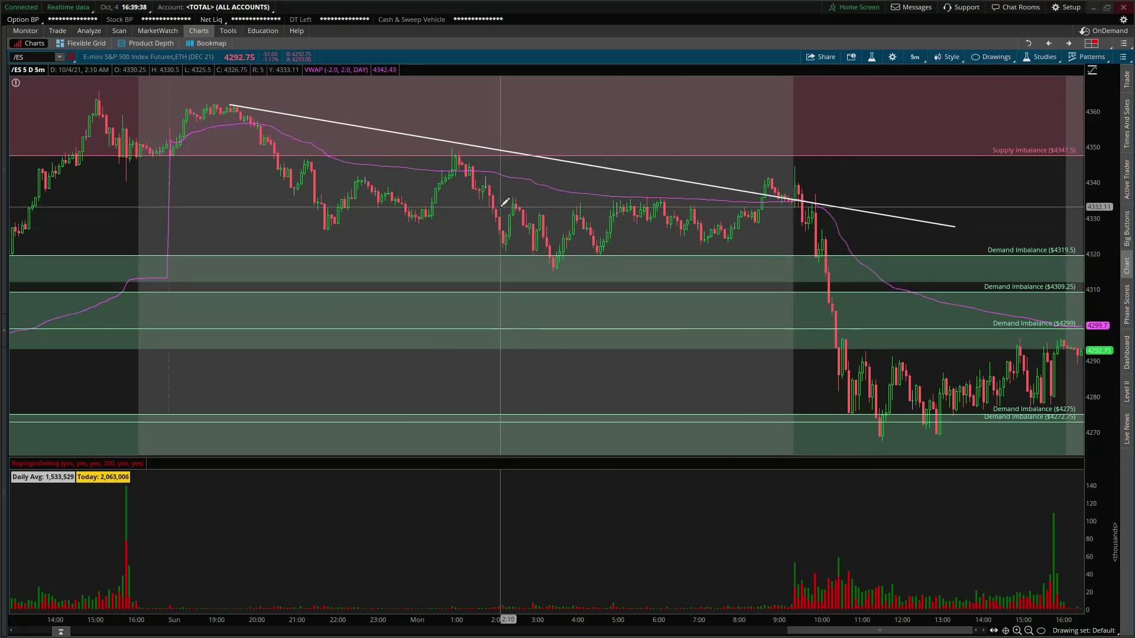
{"action": "scroll", "coordinate": [829, 232], "scroll_direction": "up", "scroll_amount": 3}
{"action": "scroll", "coordinate": [519, 249], "scroll_direction": "up", "scroll_amount": 3}
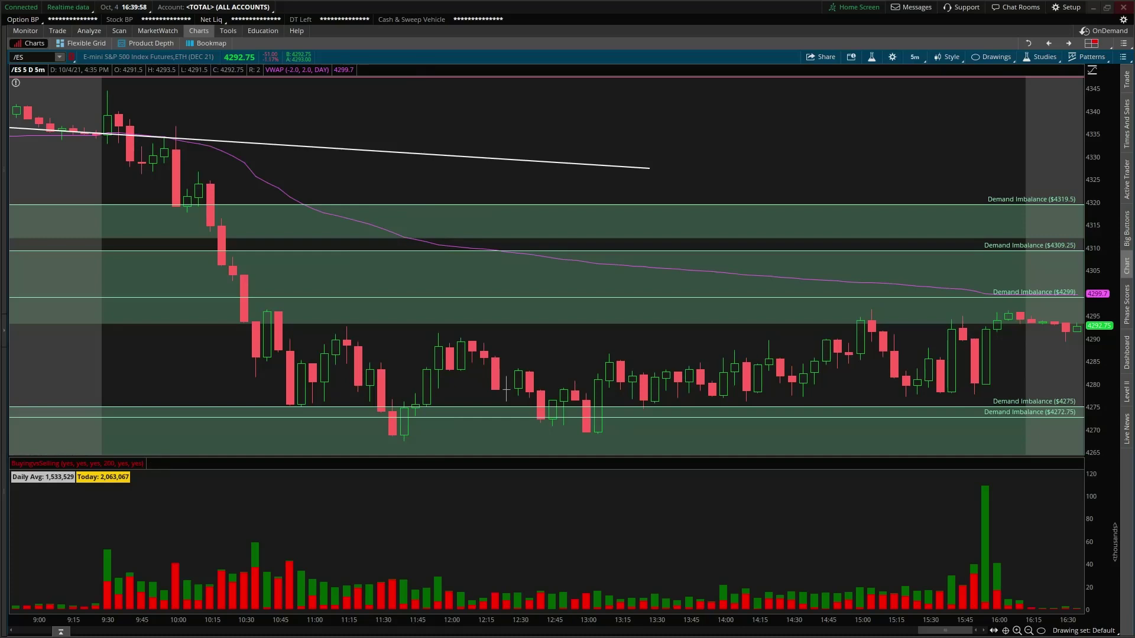
{"action": "key", "text": "alt+Tab"}
Maximize the notes window and highlight the 'CONTEXT IS KING' line.
{"action": "left_click_drag", "start_coordinate": [804, 132], "coordinate": [723, 75]}
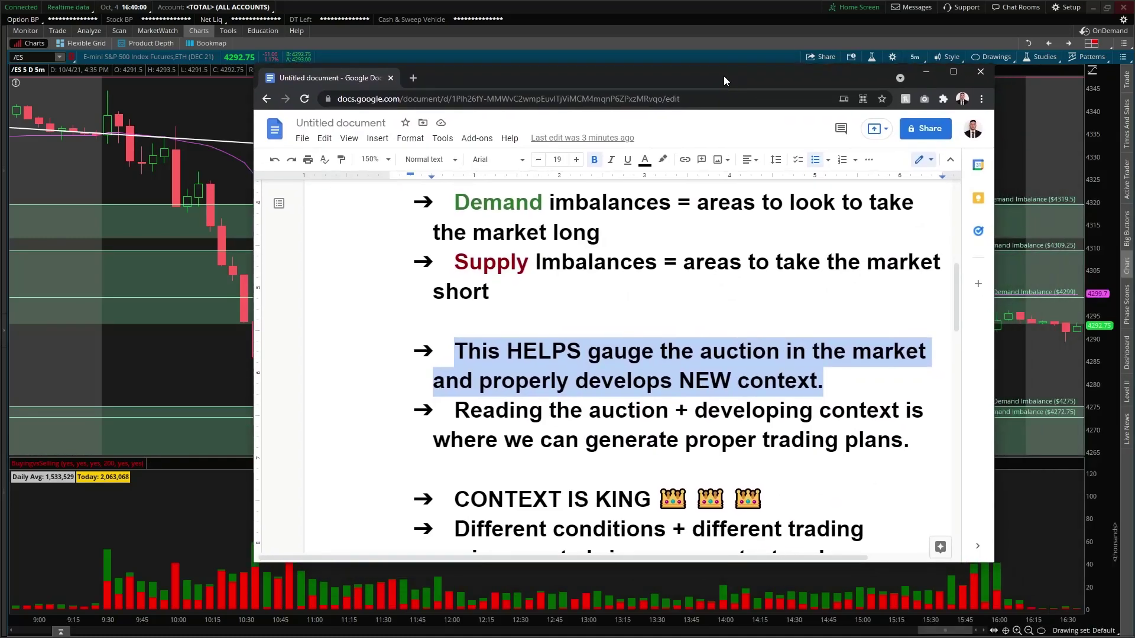
{"action": "left_click", "coordinate": [966, 76]}
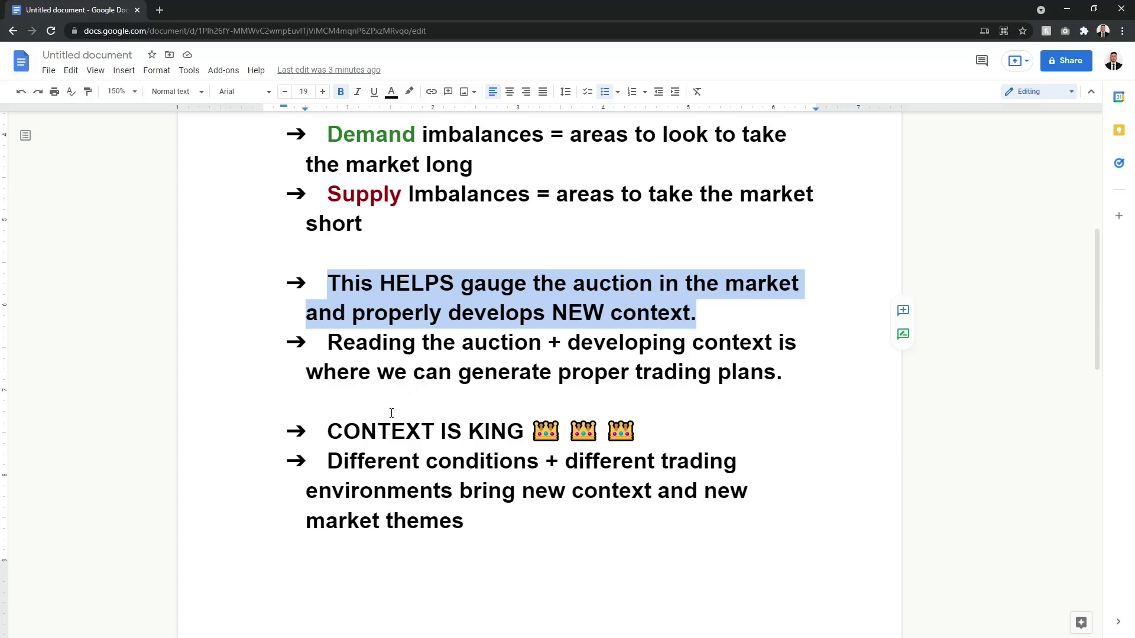
{"action": "left_click_drag", "start_coordinate": [324, 427], "coordinate": [656, 432]}
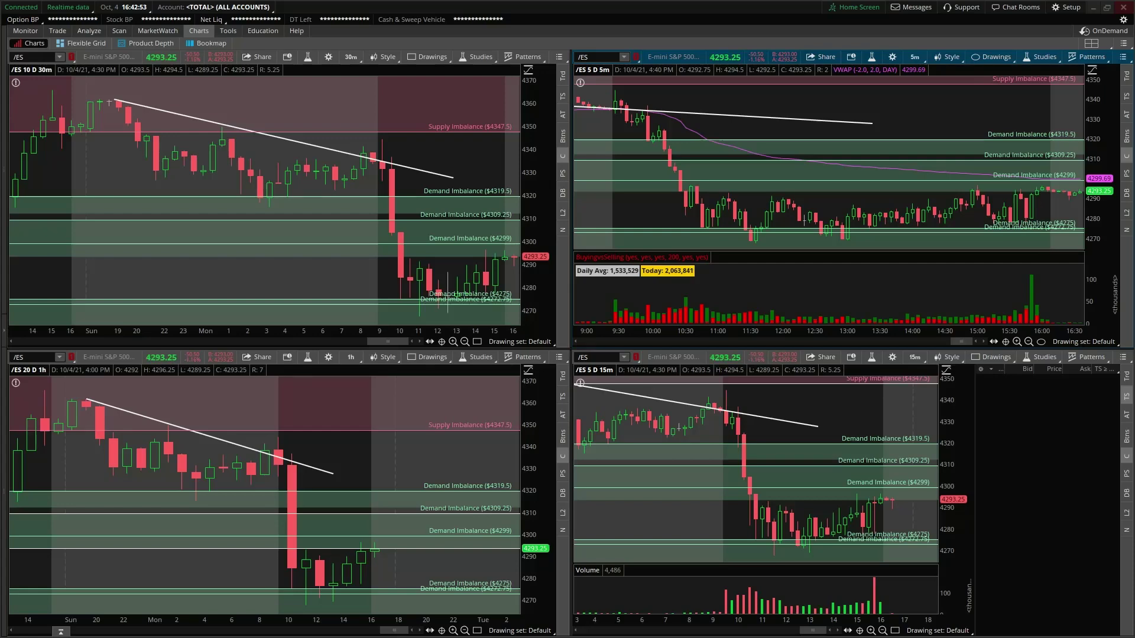
Bring the Discord #pre-market-plan post with today's /ES levels to the front.
{"action": "key", "text": "alt+Tab"}
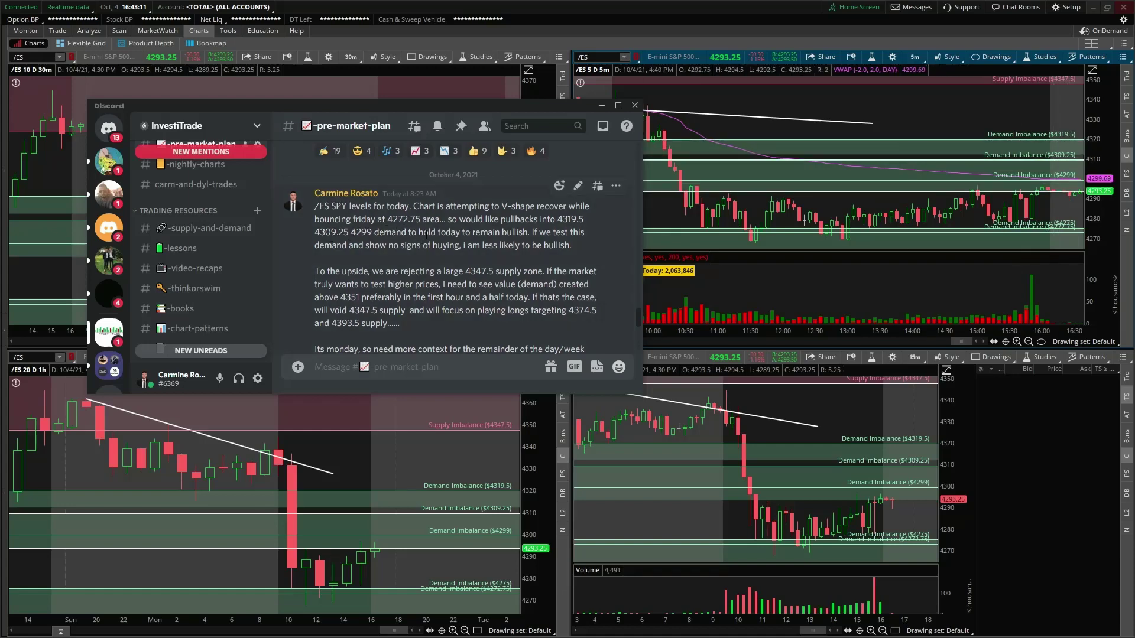
Highlight the pre-market plan sentence about testing demand, then move Discord aside for the charts.
{"action": "left_click_drag", "start_coordinate": [422, 232], "coordinate": [532, 232]}
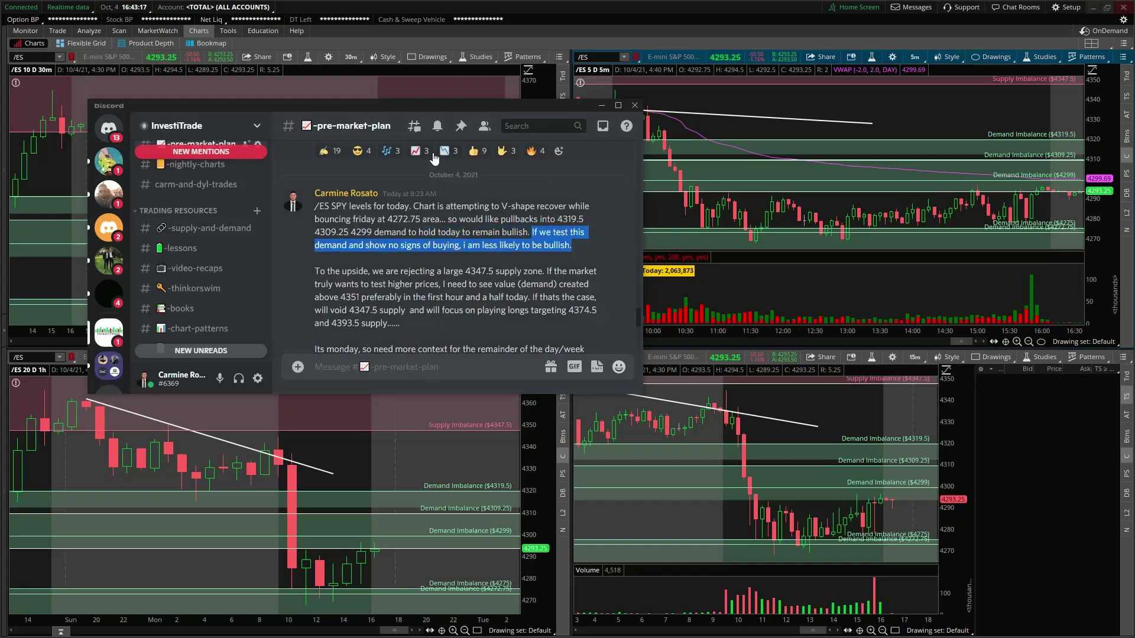
{"action": "left_click_drag", "start_coordinate": [452, 103], "coordinate": [351, 1]}
{"action": "left_click", "coordinate": [591, 140]}
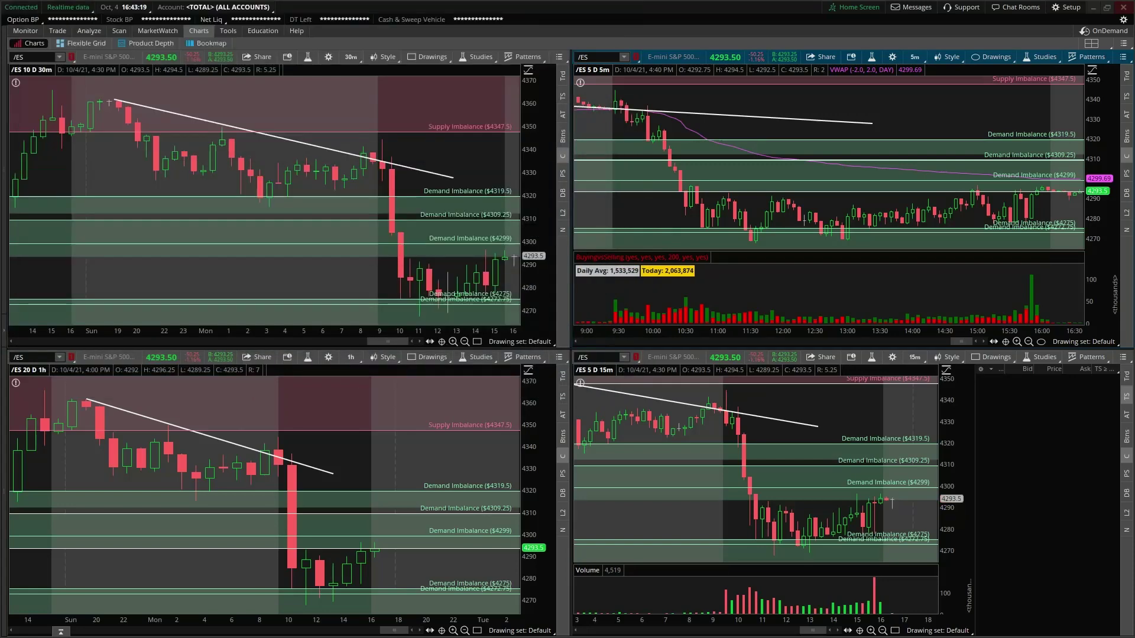
Maximize the 5-minute /ES chart and scroll back to the drop into the 4319.5–4272.75 demand zones.
{"action": "right_click", "coordinate": [757, 195]}
{"action": "left_click", "coordinate": [807, 421]}
{"action": "scroll", "coordinate": [517, 357], "scroll_direction": "up", "scroll_amount": 3}
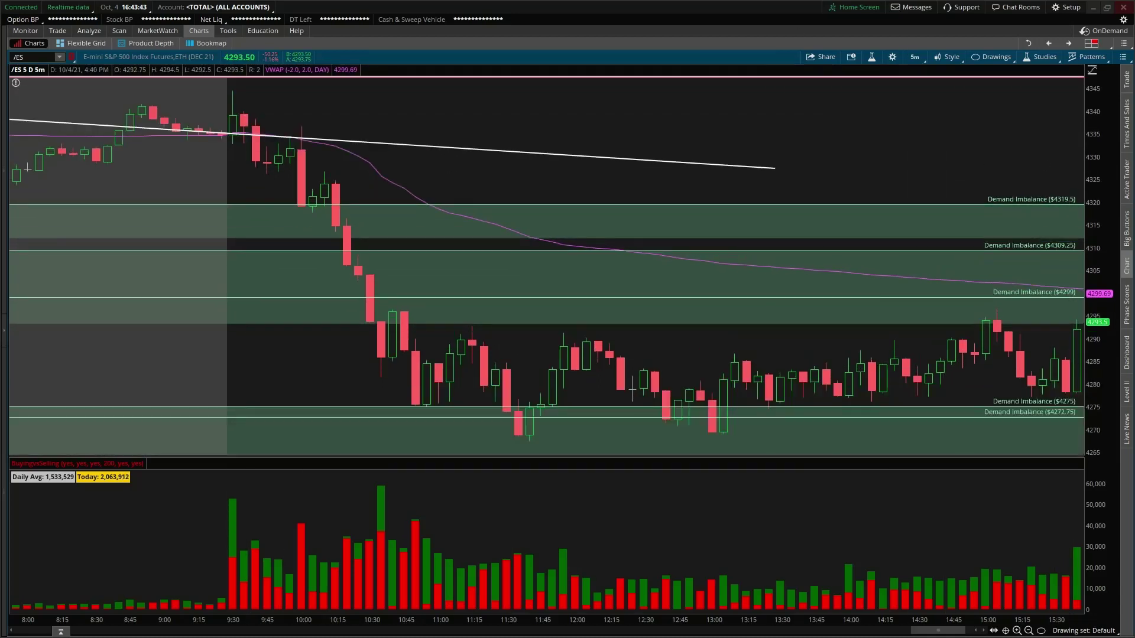
Bring Discord over the chart and highlight the plan's sentence about value above 4351.
{"action": "key", "text": "alt+Tab"}
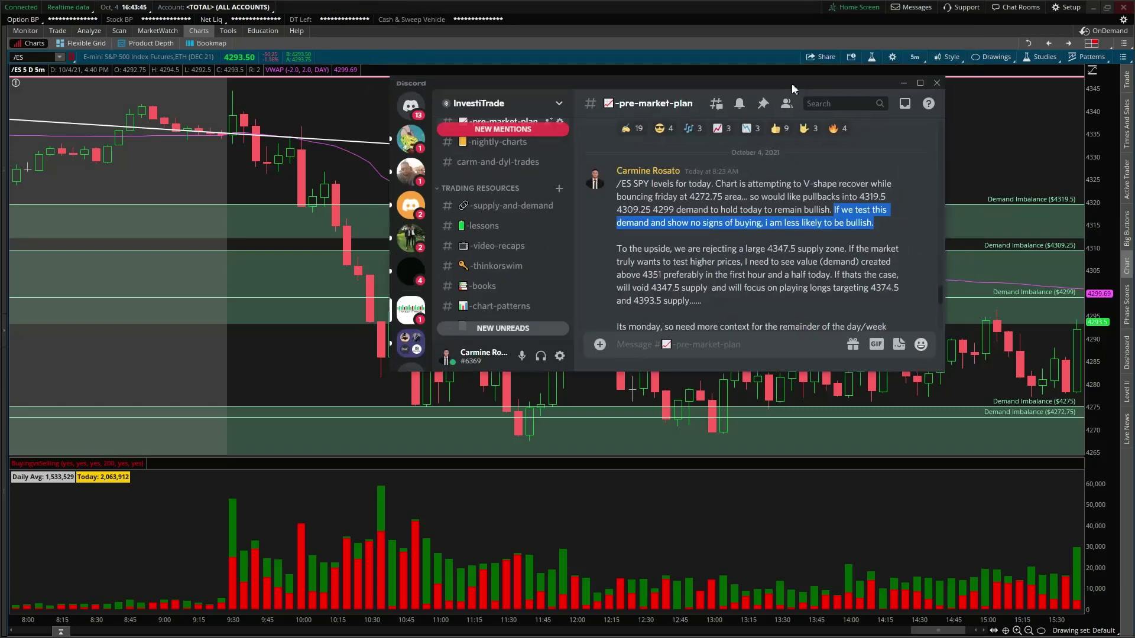
{"action": "left_click_drag", "start_coordinate": [792, 82], "coordinate": [619, 119]}
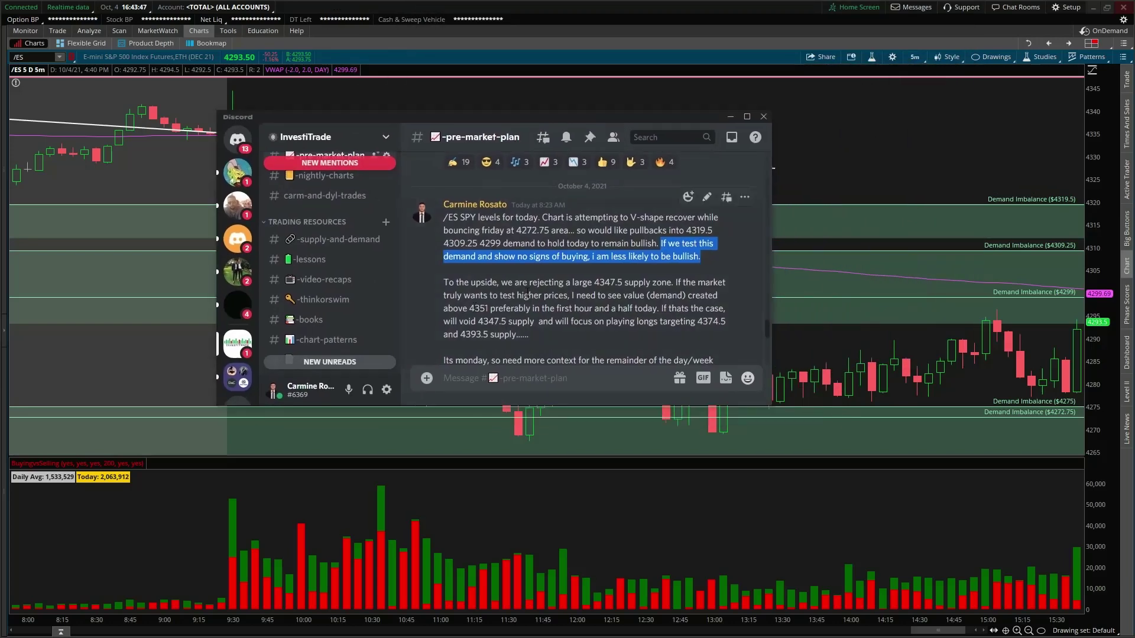
{"action": "left_click", "coordinate": [621, 300]}
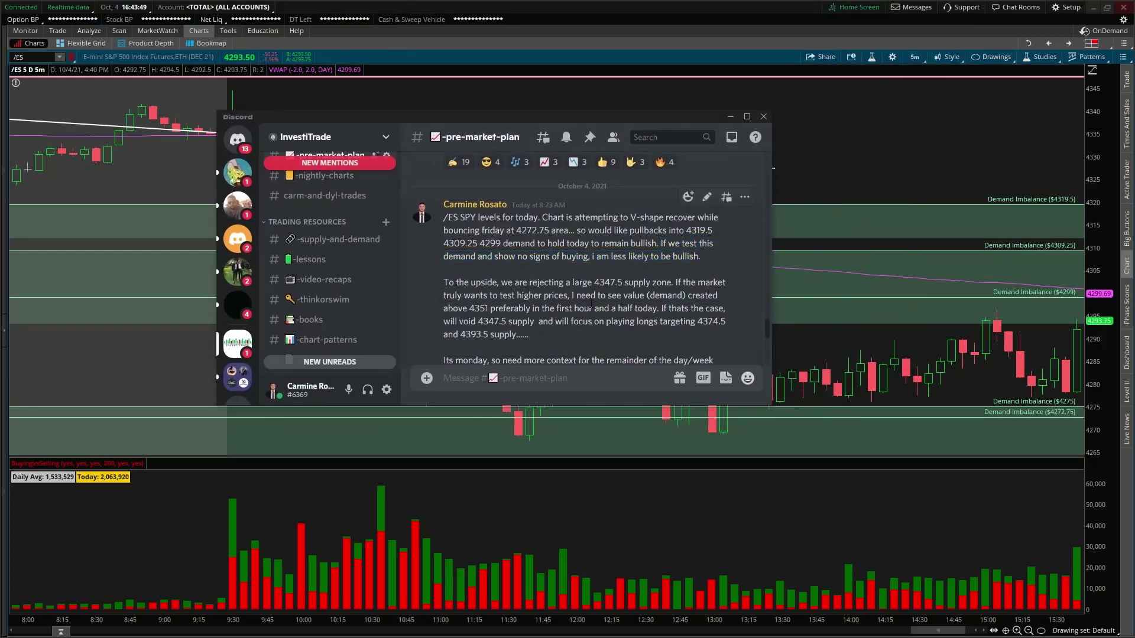
{"action": "left_click_drag", "start_coordinate": [471, 308], "coordinate": [676, 310]}
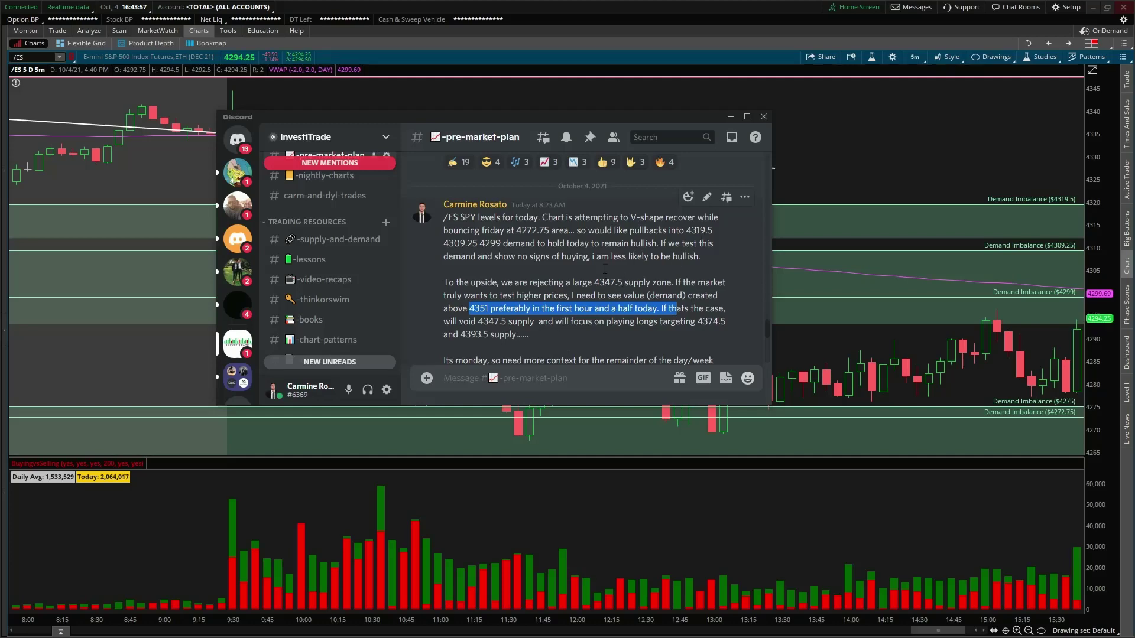
Zoom the 5-minute /ES chart to the Oct 4 session from 4:15 AM to 3:40 PM.
{"action": "left_click", "coordinate": [730, 116]}
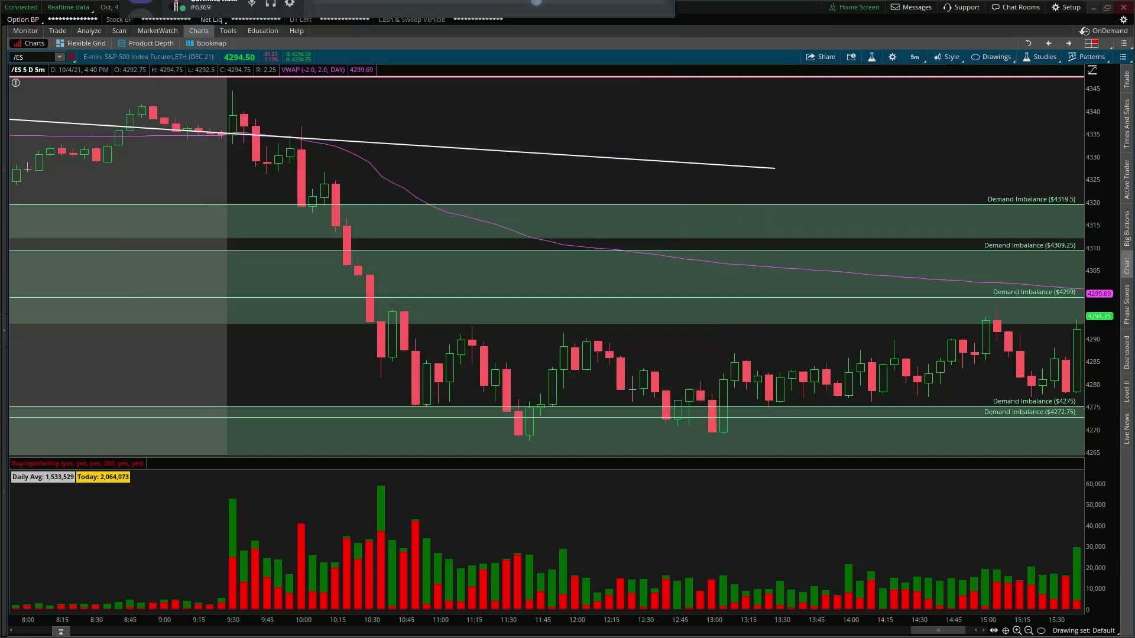
{"action": "left_click_drag", "start_coordinate": [414, 620], "coordinate": [857, 615]}
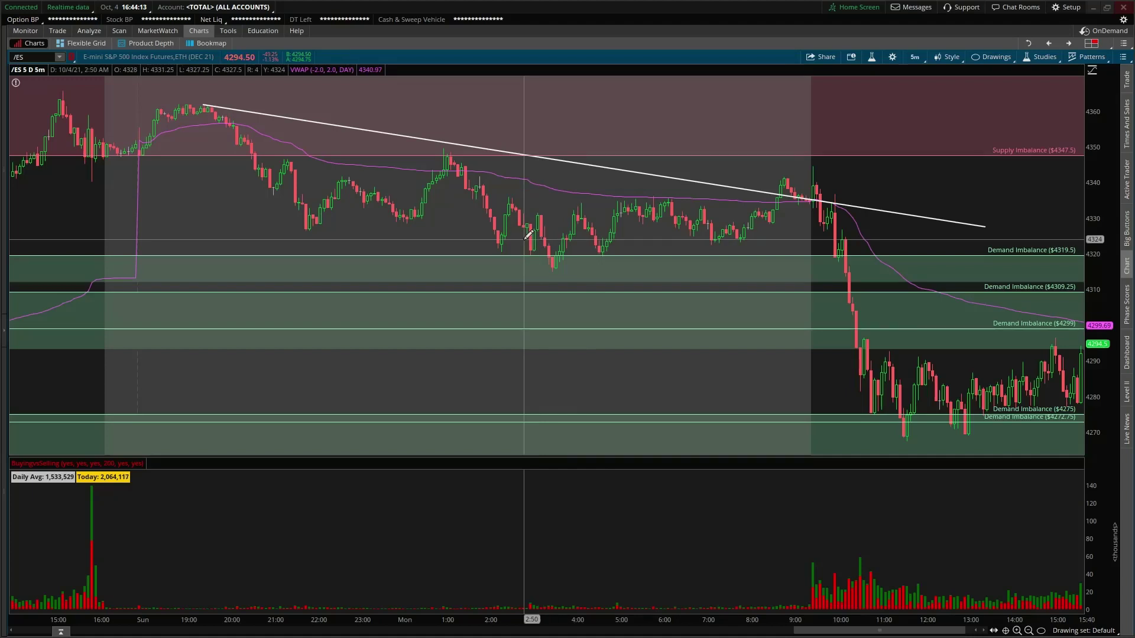
{"action": "left_click", "coordinate": [585, 206]}
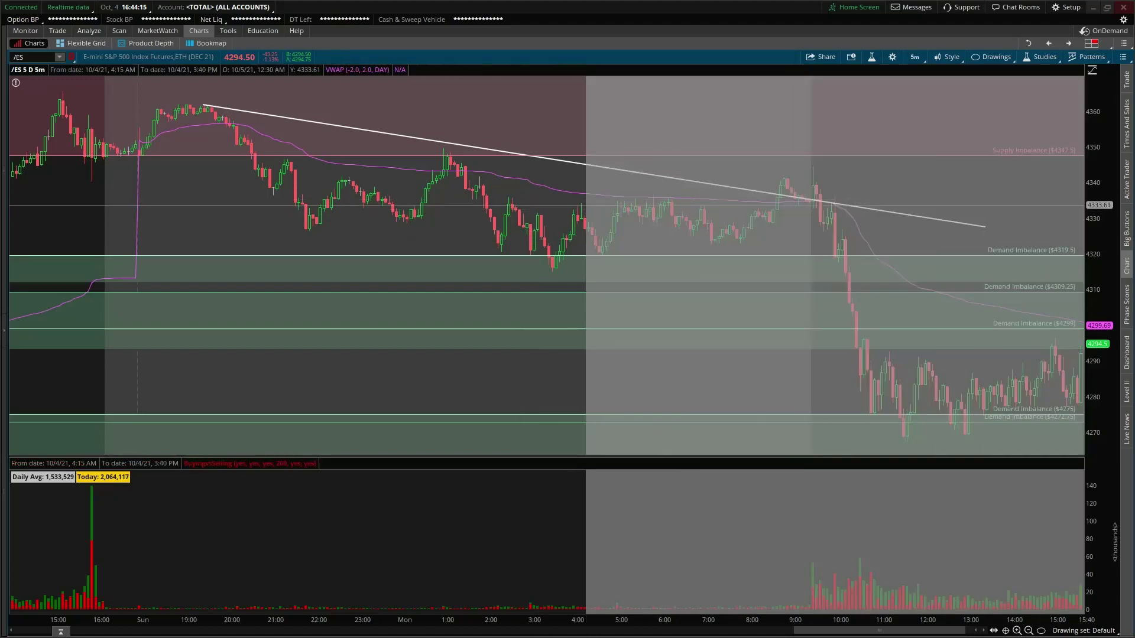
{"action": "left_click_drag", "start_coordinate": [1081, 205], "coordinate": [1082, 205]}
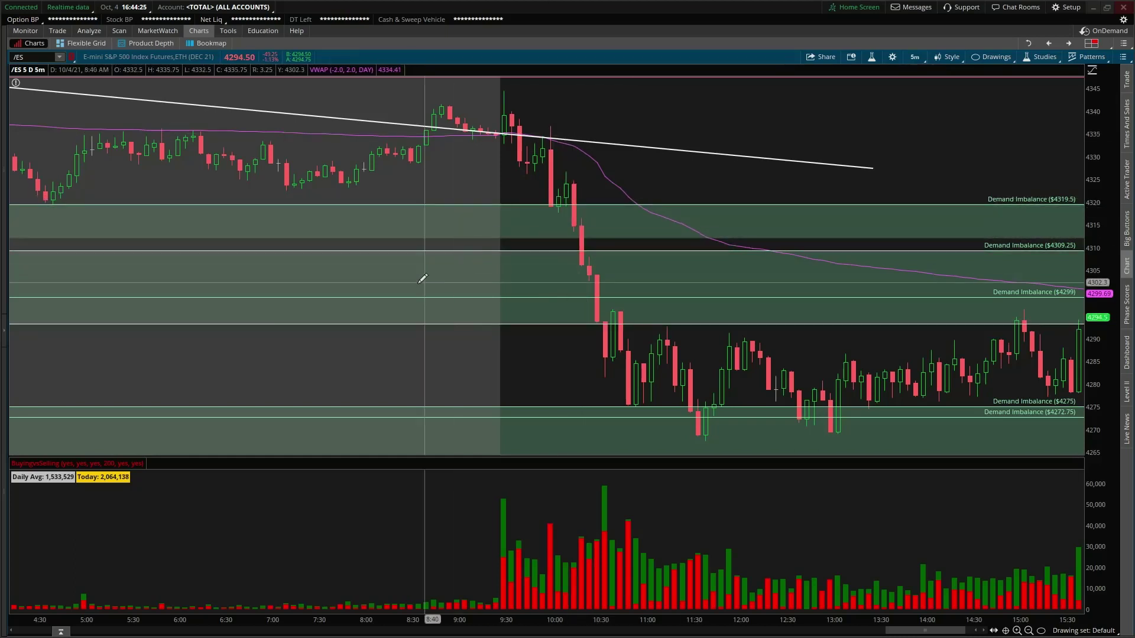
Read through Discord's #intraday-commentary posts on weak /ES demand and reactions at zones.
{"action": "key", "text": "alt+Tab"}
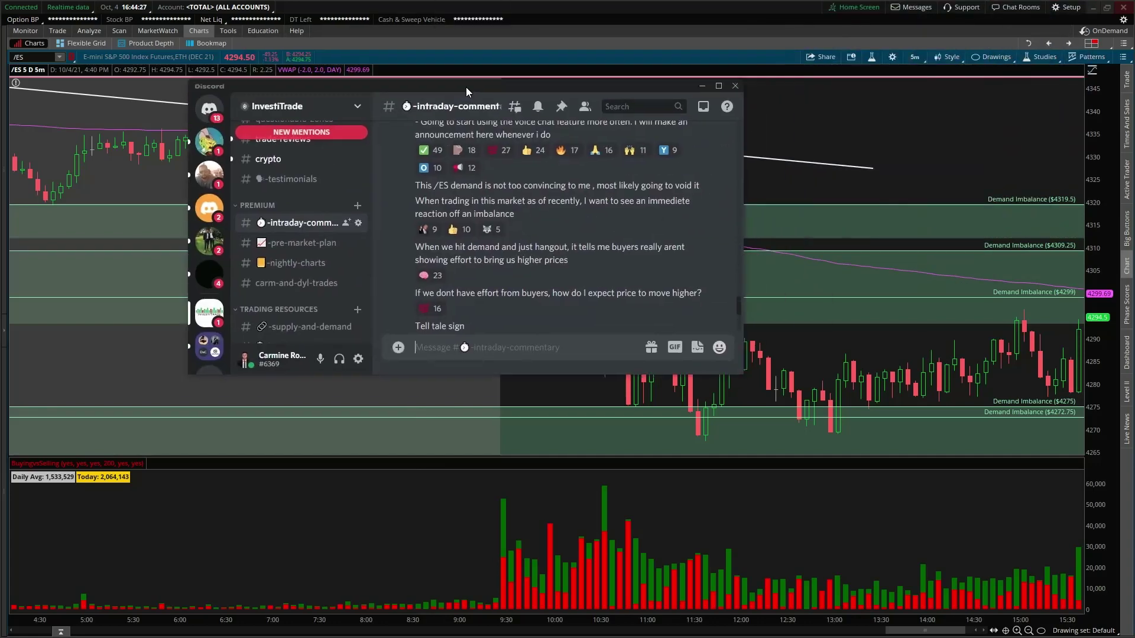
{"action": "scroll", "coordinate": [503, 268], "scroll_direction": "up", "scroll_amount": 10}
{"action": "scroll", "coordinate": [503, 267], "scroll_direction": "down", "scroll_amount": 6}
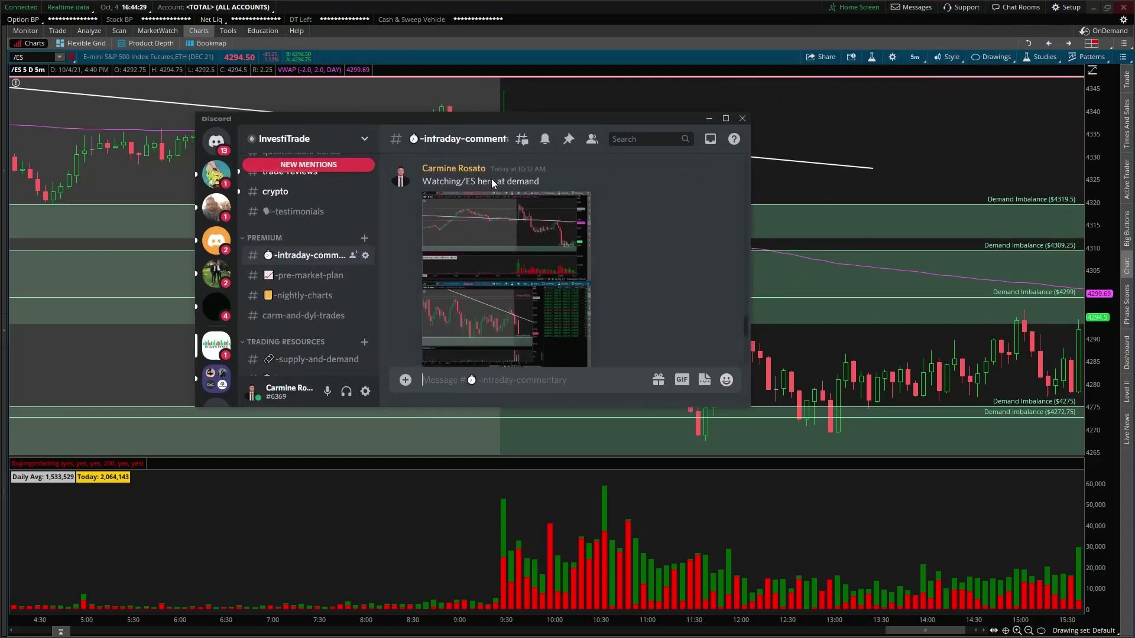
{"action": "scroll", "coordinate": [480, 254], "scroll_direction": "down", "scroll_amount": 1}
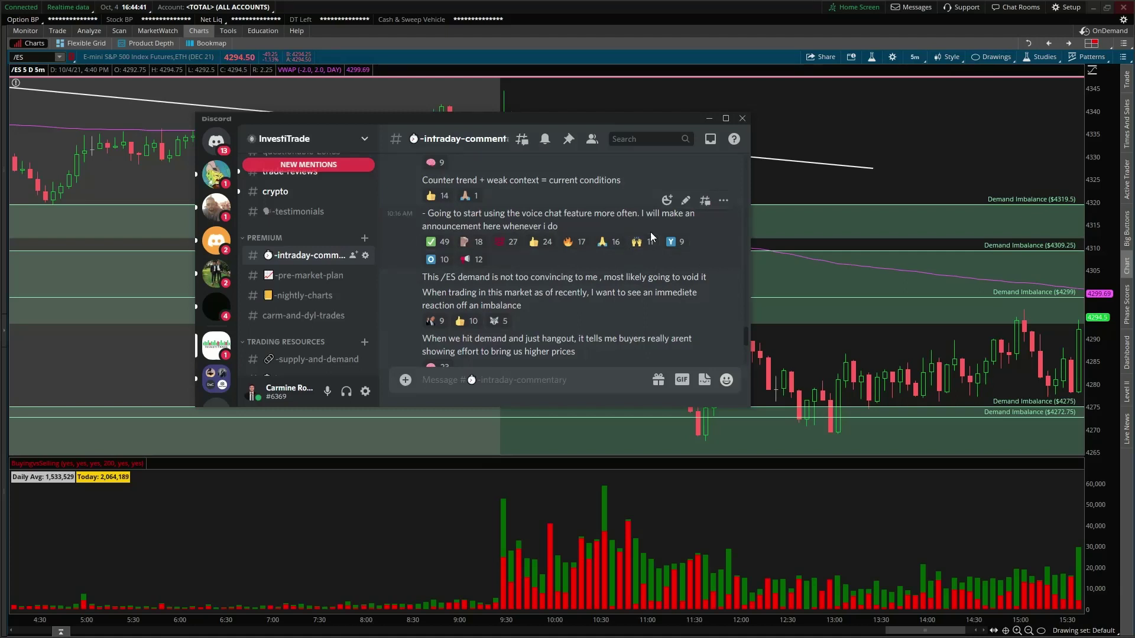
{"action": "scroll", "coordinate": [537, 220], "scroll_direction": "down", "scroll_amount": 3}
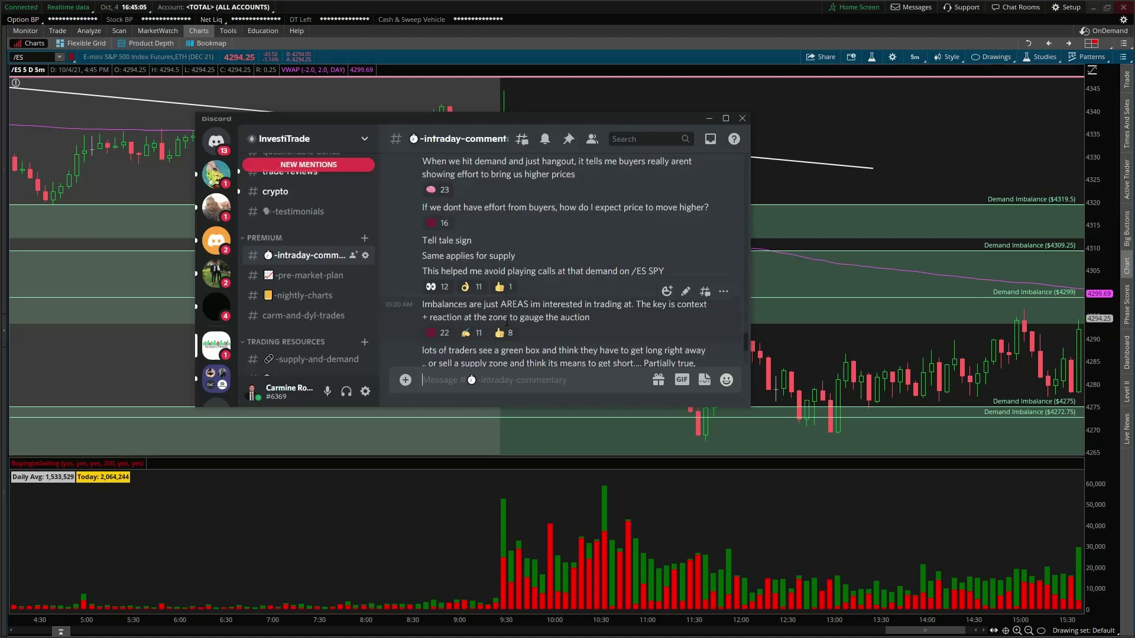
{"action": "scroll", "coordinate": [551, 317], "scroll_direction": "down", "scroll_amount": 2}
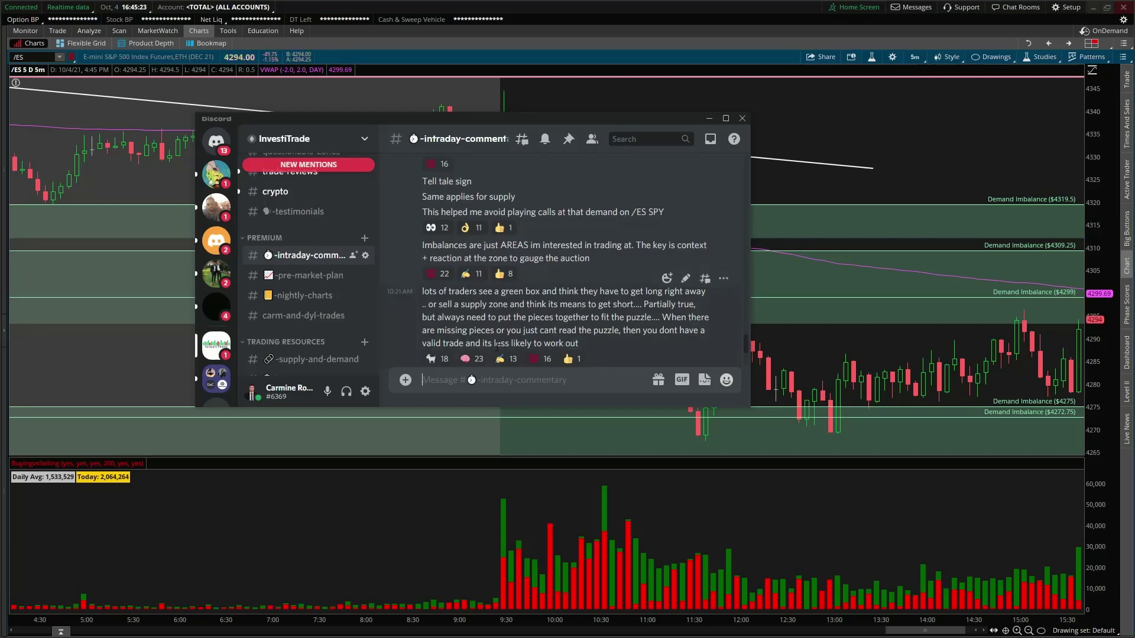
Load the 'test' drawing set and set the /ES chart to 180 D : 4h.
{"action": "left_click", "coordinate": [581, 110]}
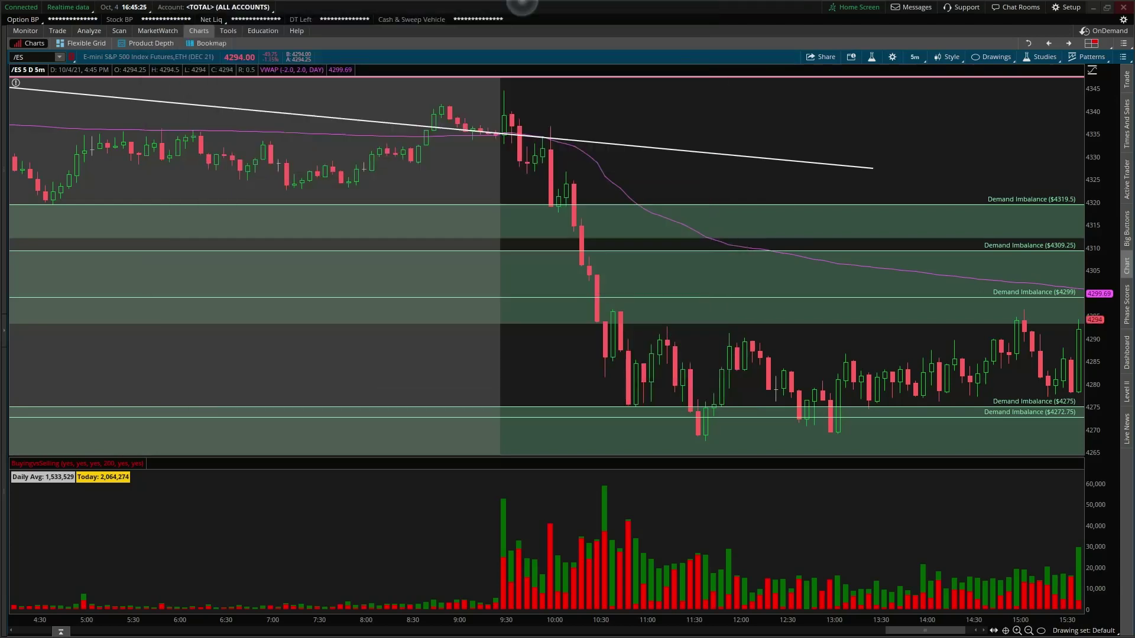
{"action": "right_click", "coordinate": [674, 277]}
{"action": "left_click", "coordinate": [679, 264]}
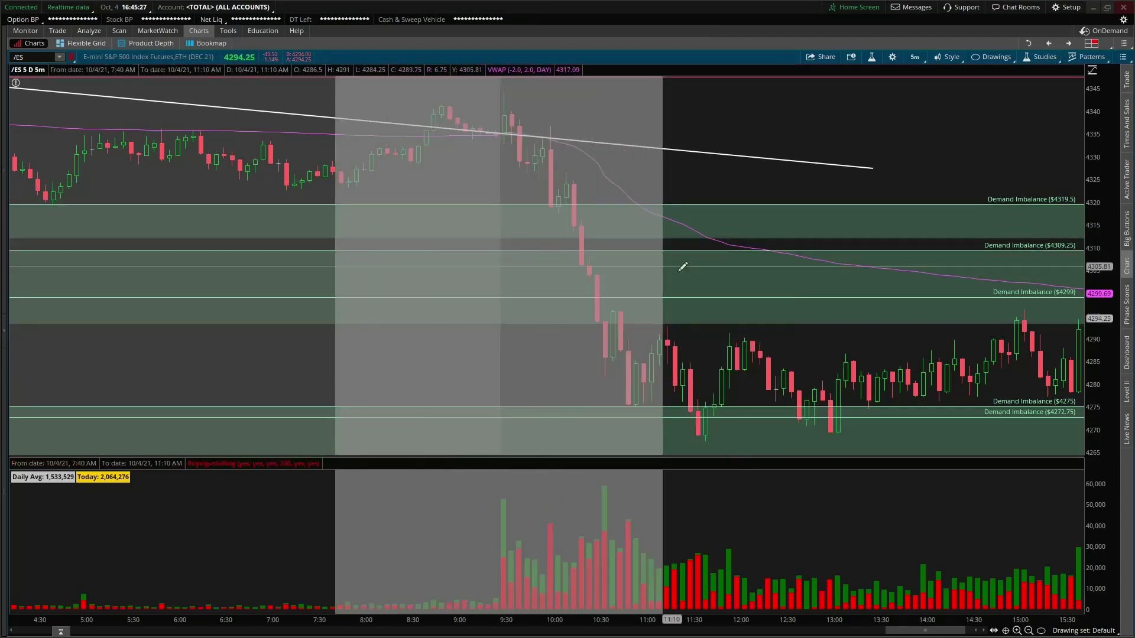
{"action": "scroll", "coordinate": [617, 192], "scroll_direction": "up", "scroll_amount": 3}
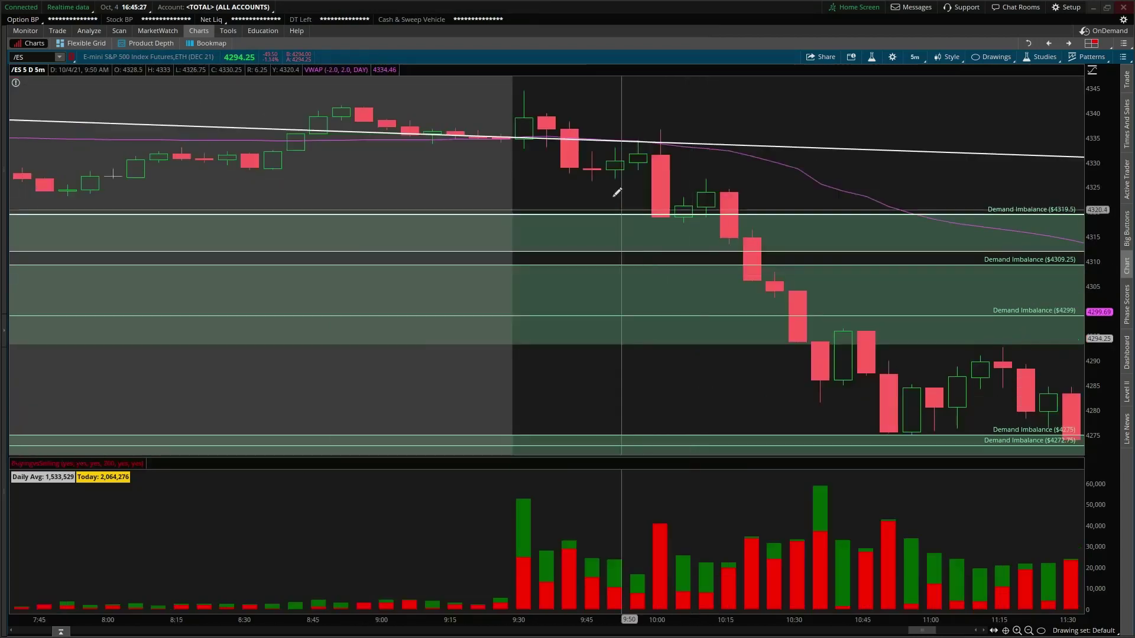
{"action": "left_click", "coordinate": [1103, 631]}
{"action": "left_click", "coordinate": [1067, 540]}
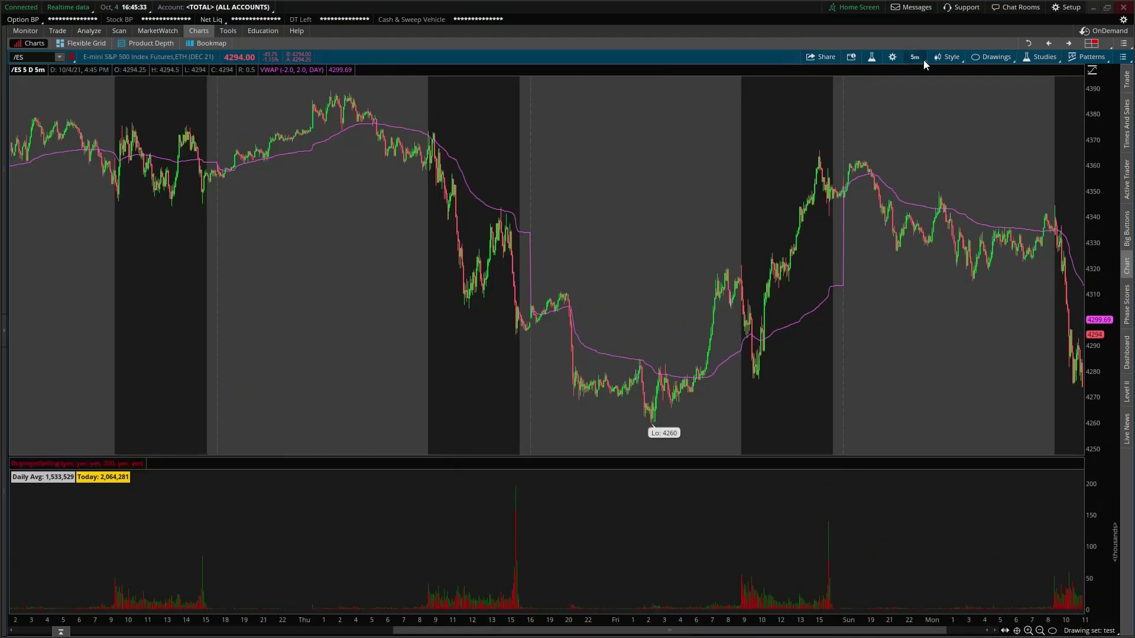
{"action": "left_click", "coordinate": [916, 57]}
{"action": "left_click", "coordinate": [924, 204]}
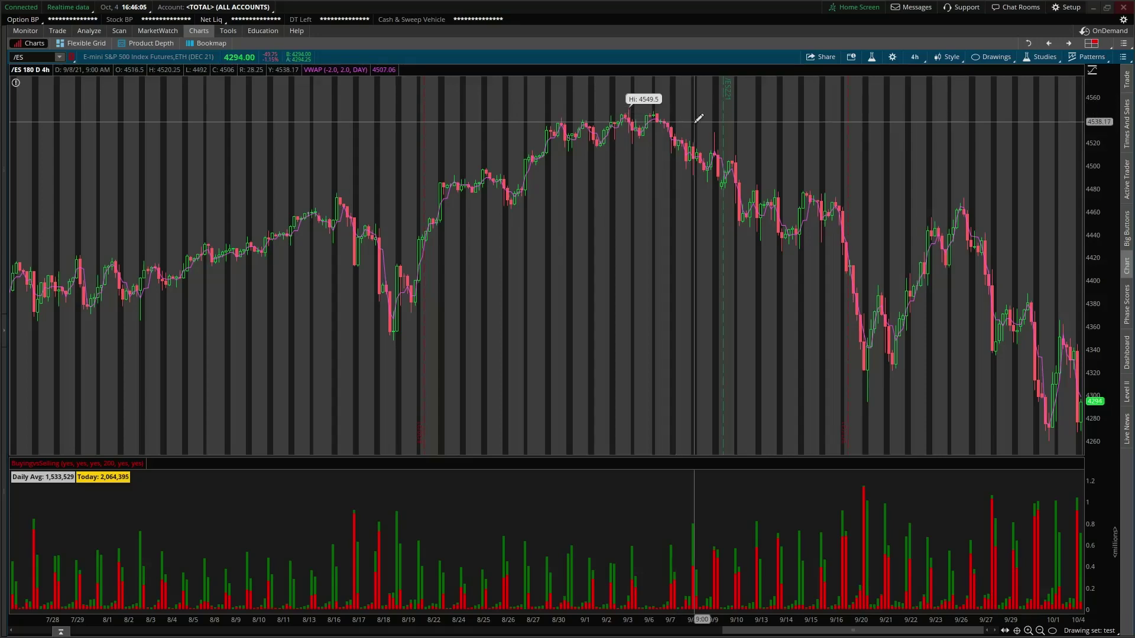
Show history since May and circle the mid-August, late-July and late-June dips with ellipses.
{"action": "left_click_drag", "start_coordinate": [682, 624], "coordinate": [863, 625]}
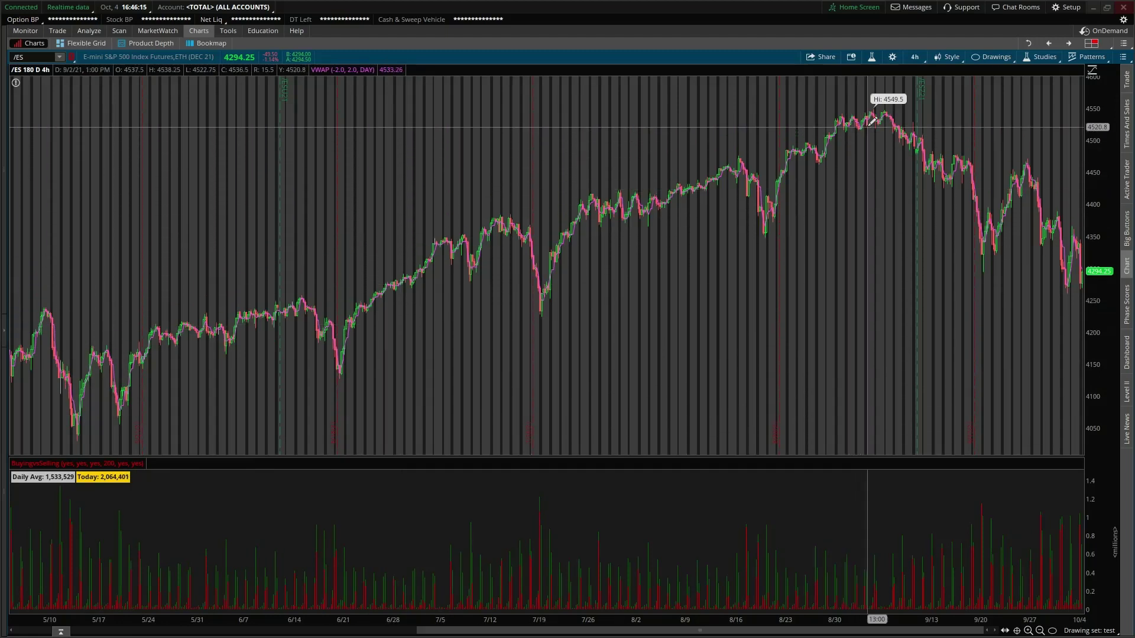
{"action": "left_click", "coordinate": [695, 158]}
{"action": "left_click", "coordinate": [917, 278]}
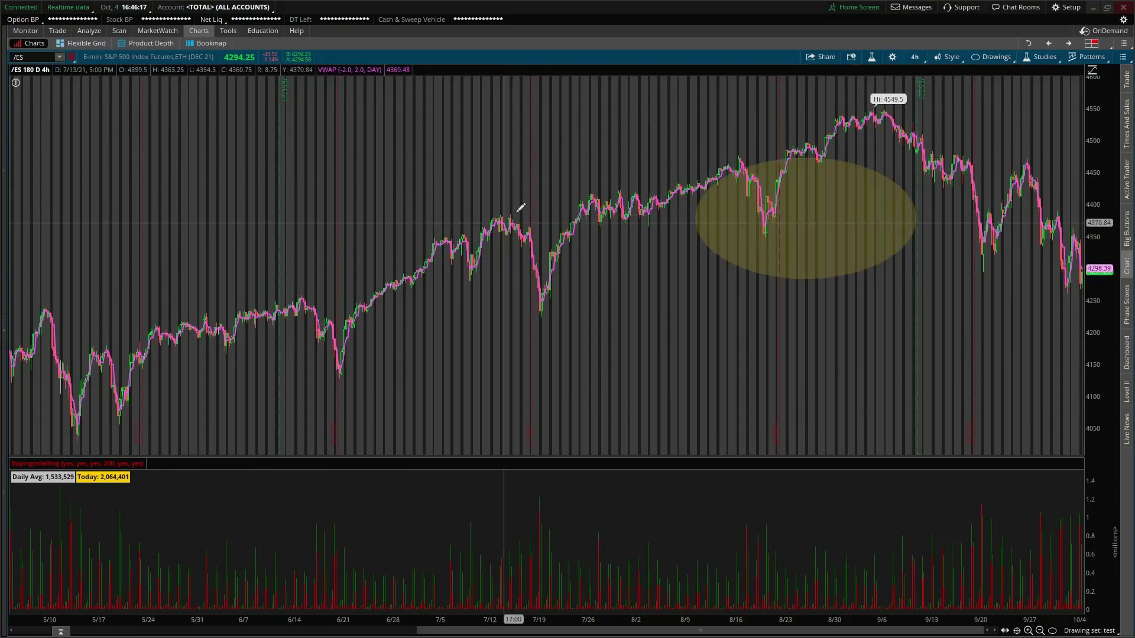
{"action": "left_click", "coordinate": [533, 203]}
{"action": "left_click", "coordinate": [670, 319]}
{"action": "left_click", "coordinate": [362, 233]}
{"action": "left_click", "coordinate": [495, 339]}
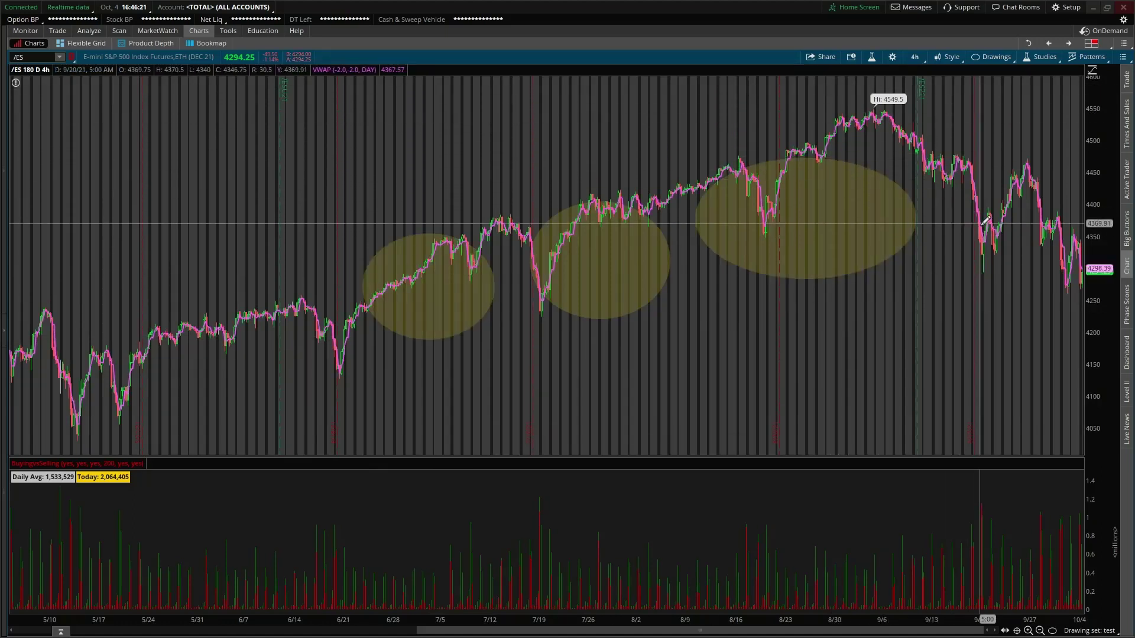
Remove all three yellow ellipses from the chart.
{"action": "right_click", "coordinate": [876, 243]}
{"action": "left_click", "coordinate": [922, 296]}
{"action": "right_click", "coordinate": [584, 272]}
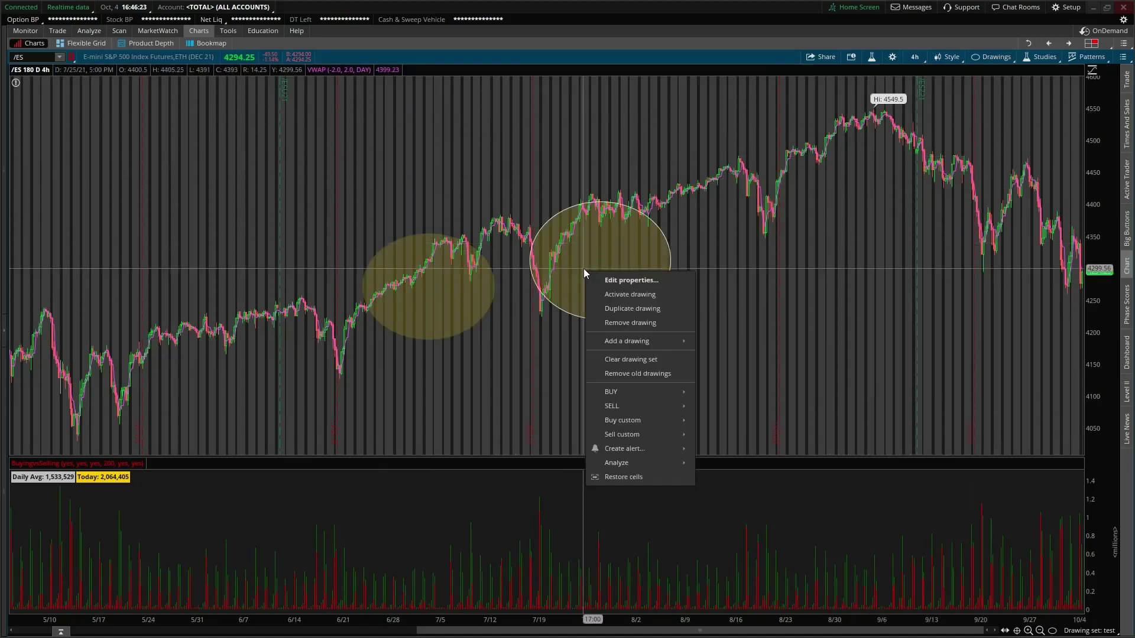
{"action": "left_click", "coordinate": [640, 328]}
{"action": "right_click", "coordinate": [478, 303]}
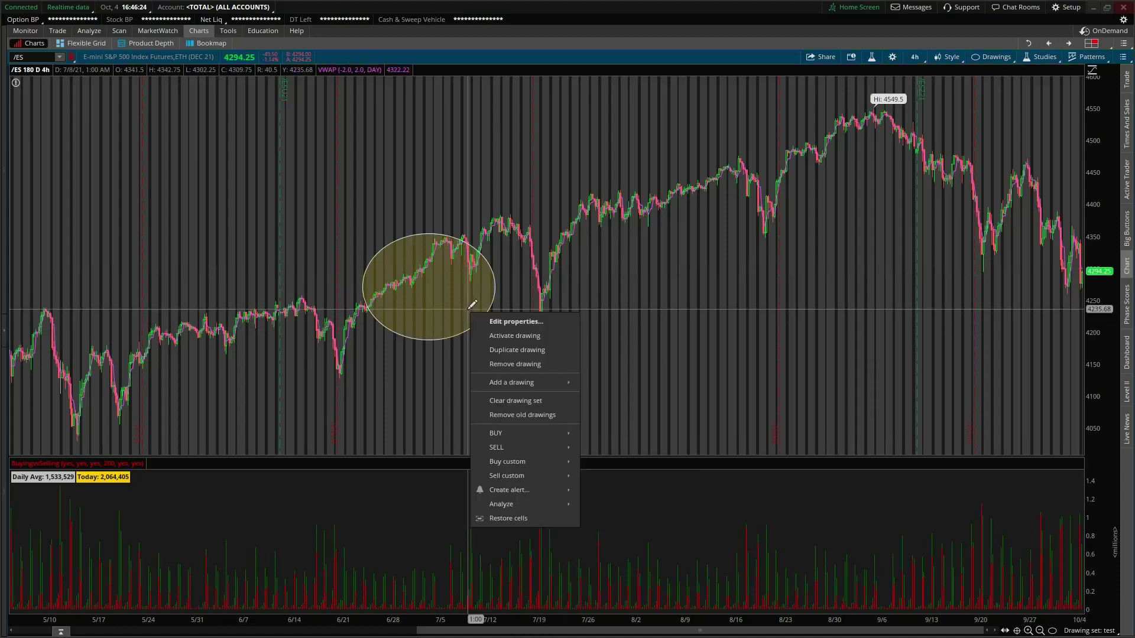
{"action": "left_click", "coordinate": [526, 354]}
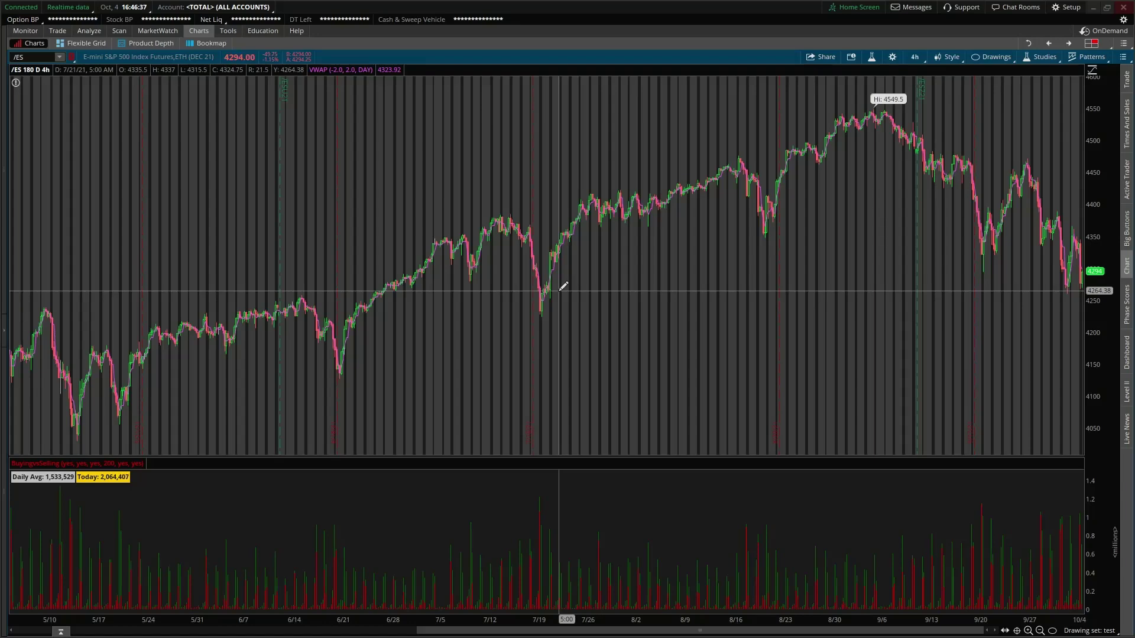
Switch the /ES chart to 5-minute bars.
{"action": "scroll", "coordinate": [757, 269], "scroll_direction": "up", "scroll_amount": 5}
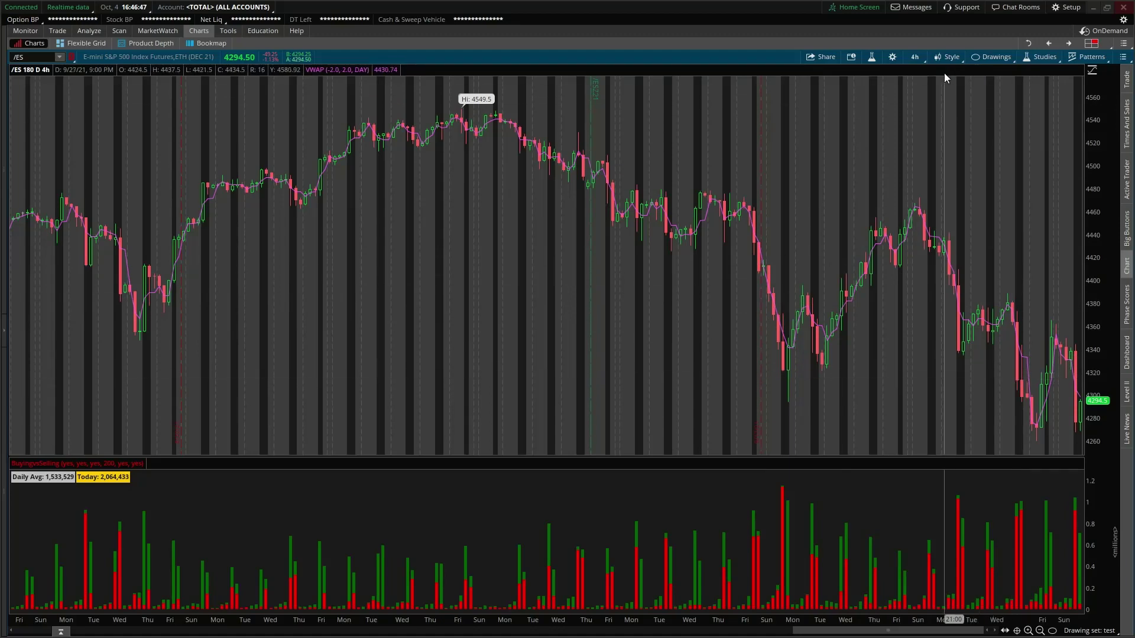
{"action": "left_click", "coordinate": [911, 58]}
{"action": "left_click", "coordinate": [912, 119]}
Load the Default drawing set and review its demand zones from 4319.5 down to 4272.75.
{"action": "left_click", "coordinate": [1083, 632]}
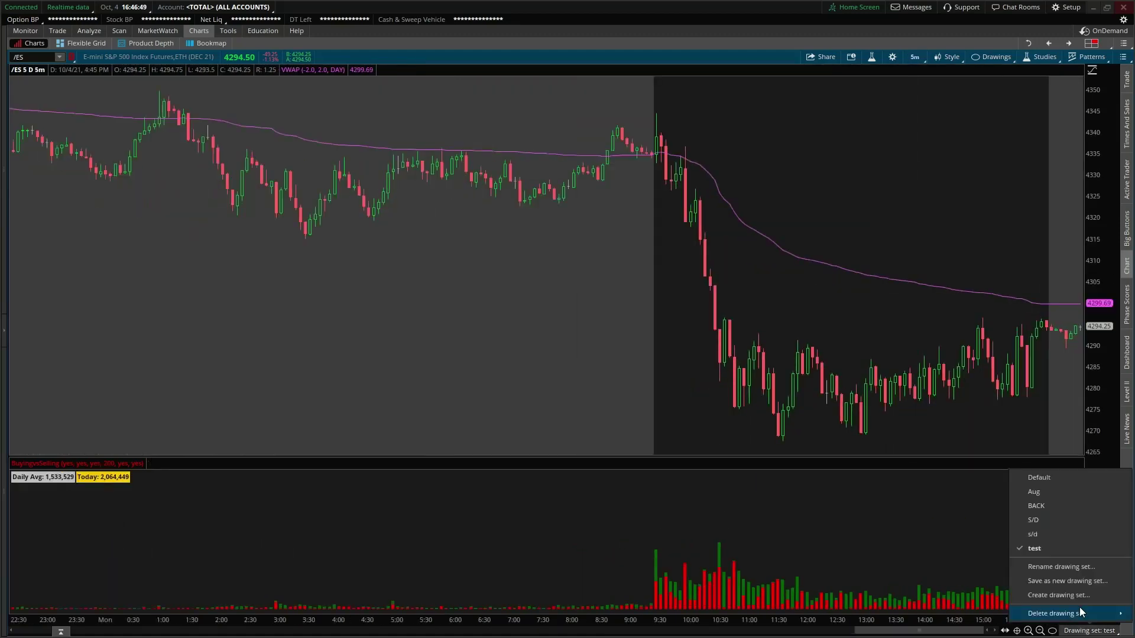
{"action": "left_click", "coordinate": [1051, 480]}
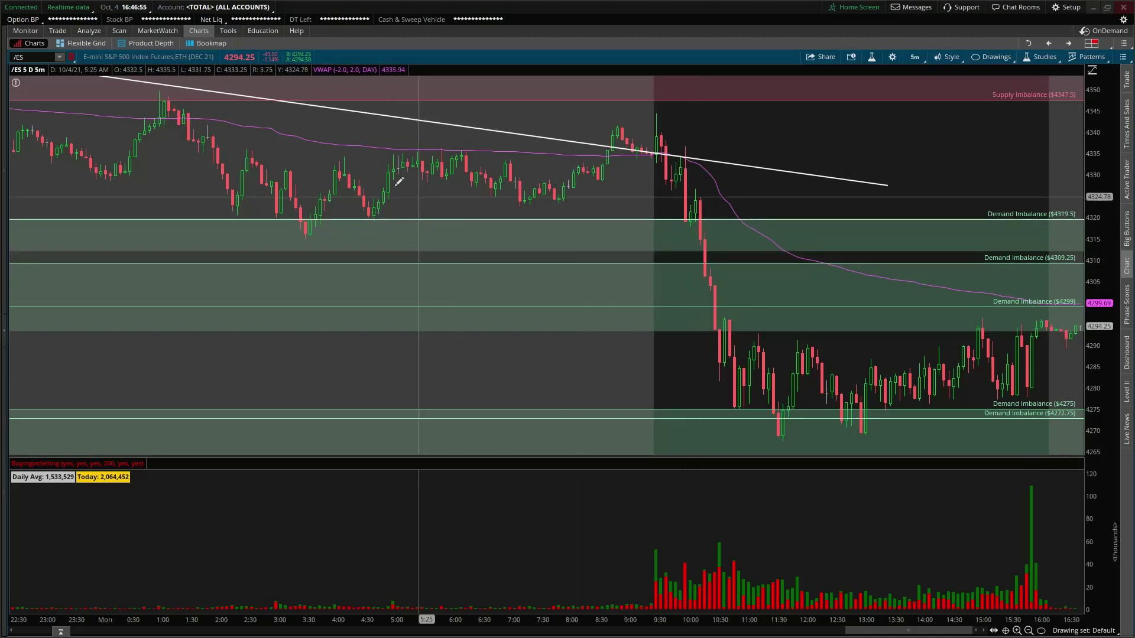
{"action": "left_click_drag", "start_coordinate": [386, 178], "coordinate": [1031, 293]}
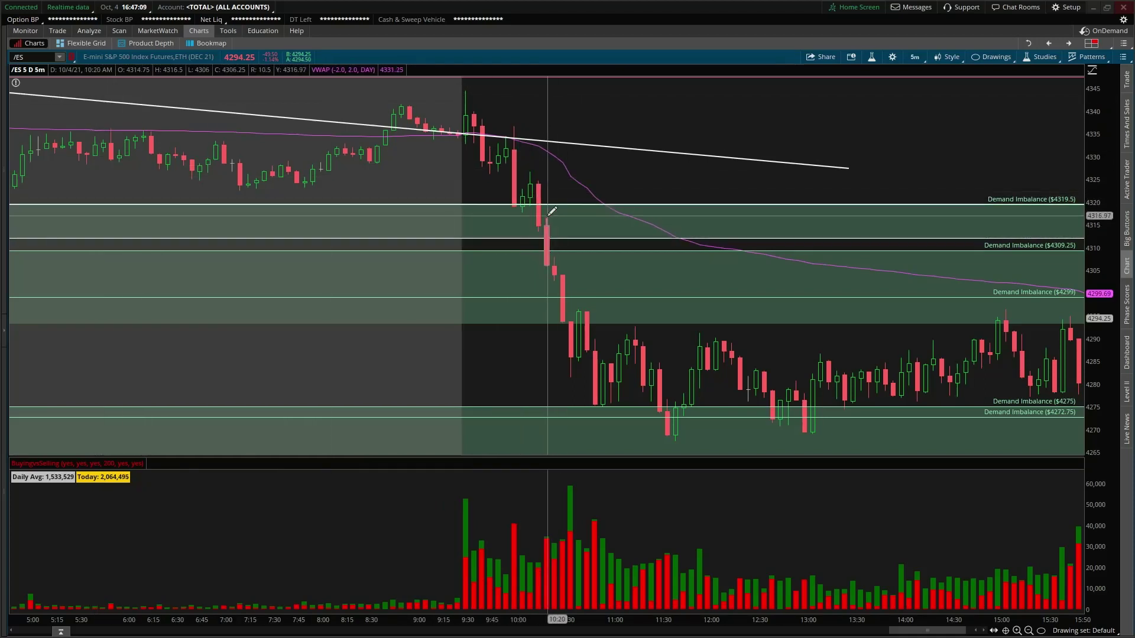
{"action": "scroll", "coordinate": [550, 213], "scroll_direction": "up", "scroll_amount": 3}
{"action": "scroll", "coordinate": [540, 211], "scroll_direction": "down", "scroll_amount": 10}
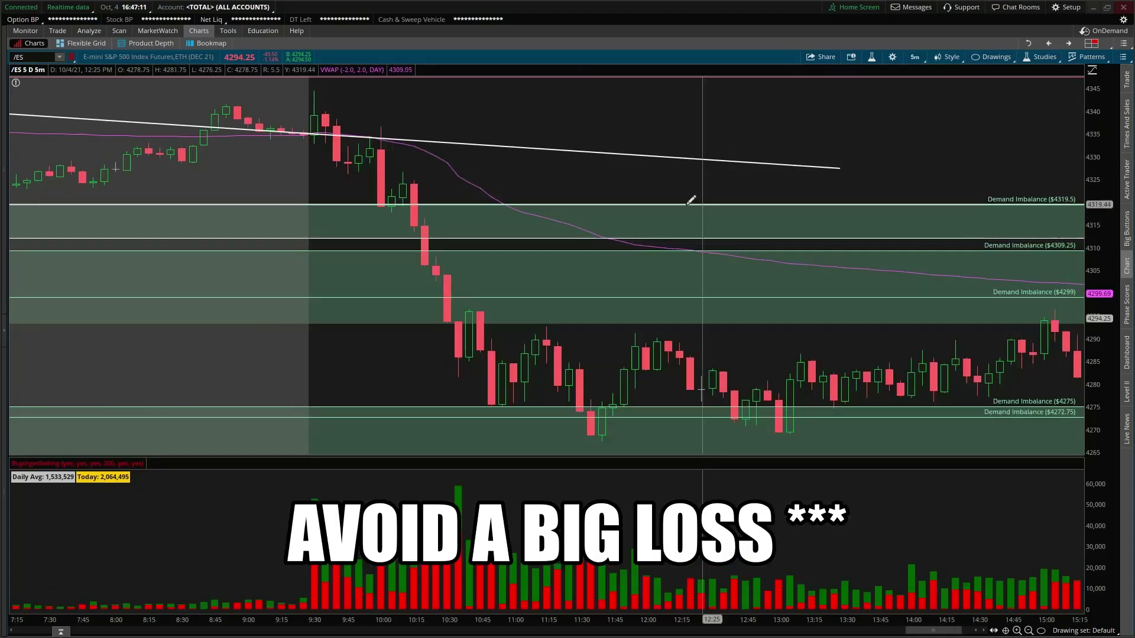
{"action": "scroll", "coordinate": [392, 201], "scroll_direction": "up", "scroll_amount": 6}
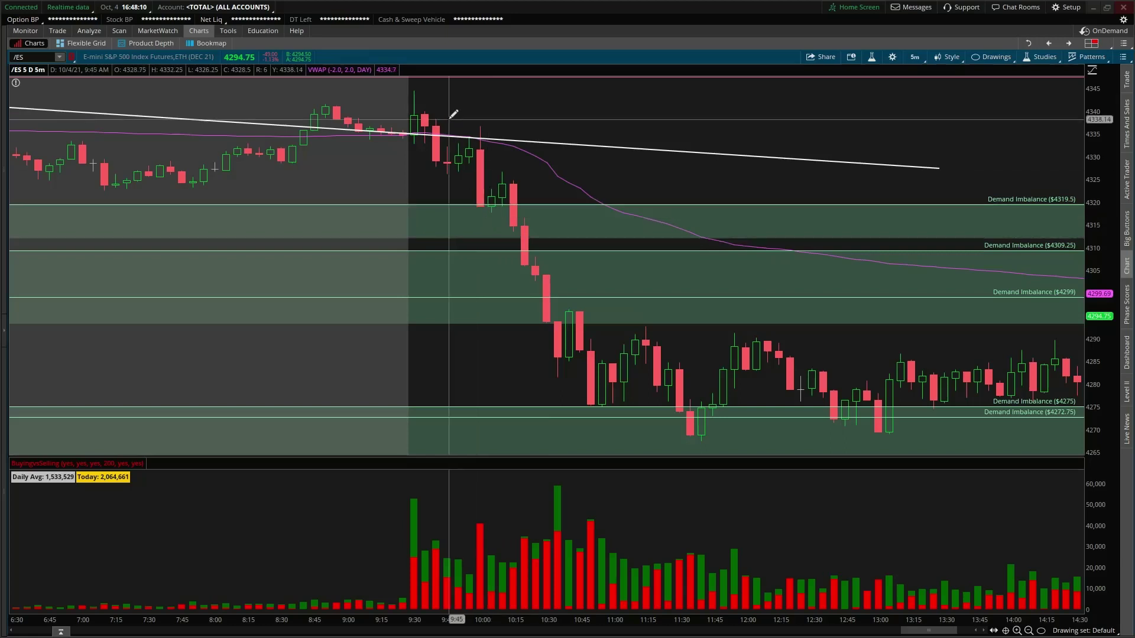
Circle the 9:50–10:00 and 10:35–10:45 bars with ellipses, then delete every ellipse.
{"action": "left_click_drag", "start_coordinate": [459, 153], "coordinate": [525, 218]}
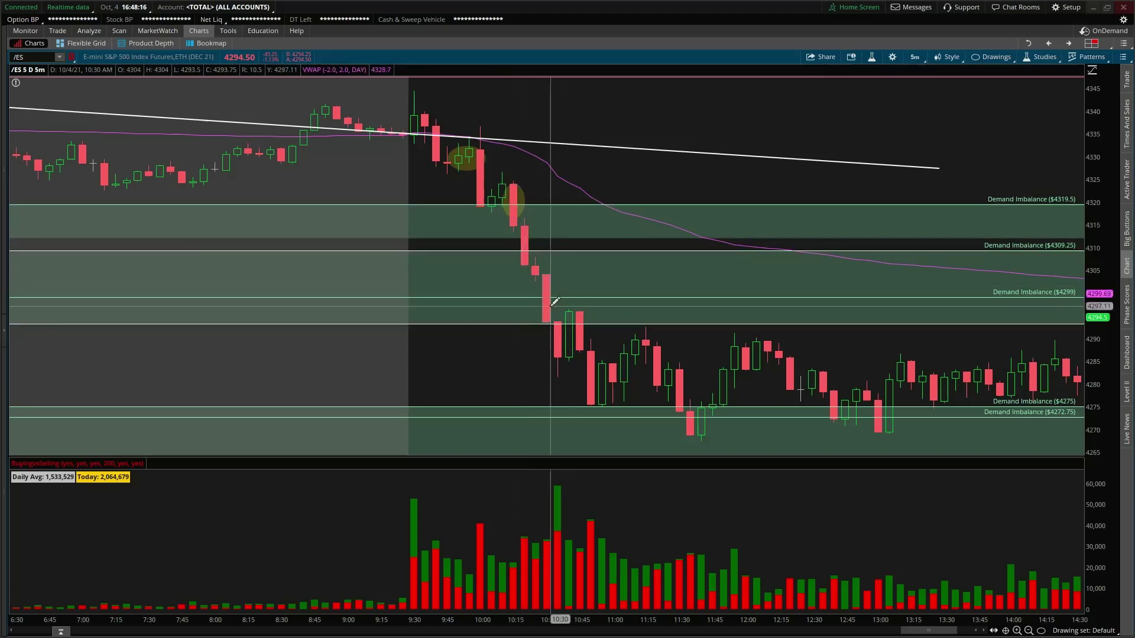
{"action": "left_click_drag", "start_coordinate": [553, 308], "coordinate": [592, 362]}
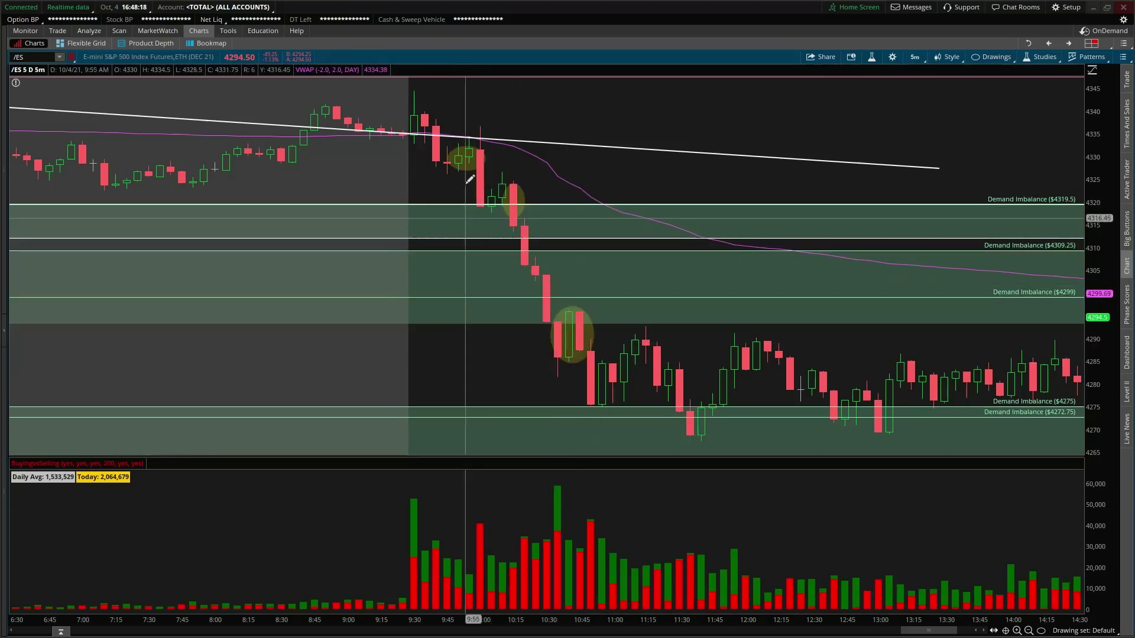
{"action": "right_click", "coordinate": [521, 194]}
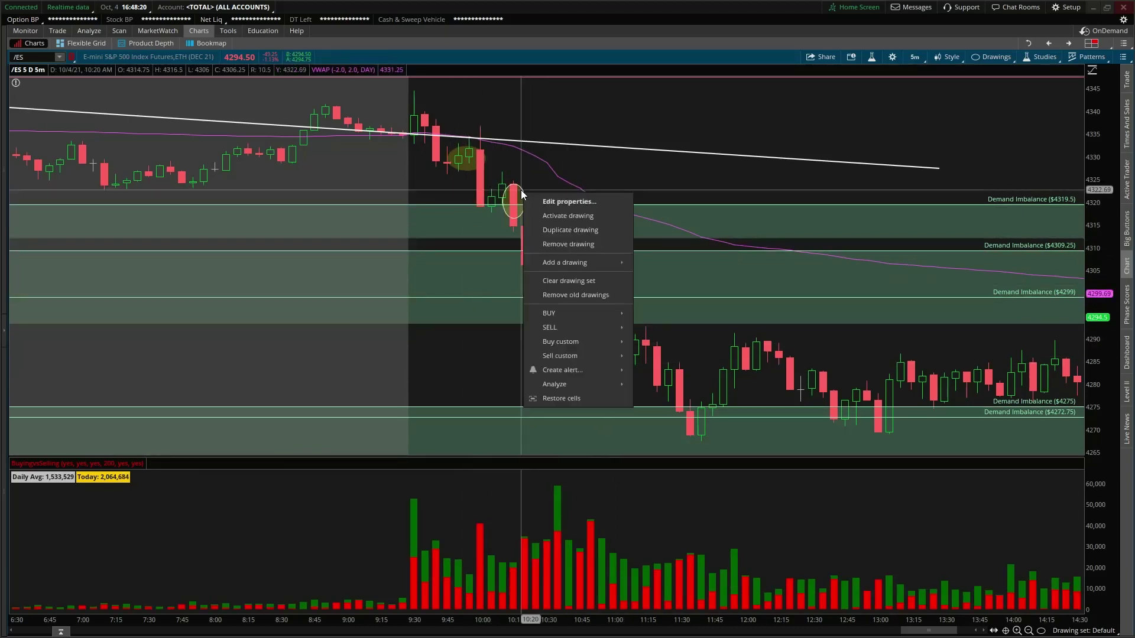
{"action": "left_click", "coordinate": [586, 247]}
{"action": "right_click", "coordinate": [483, 155]}
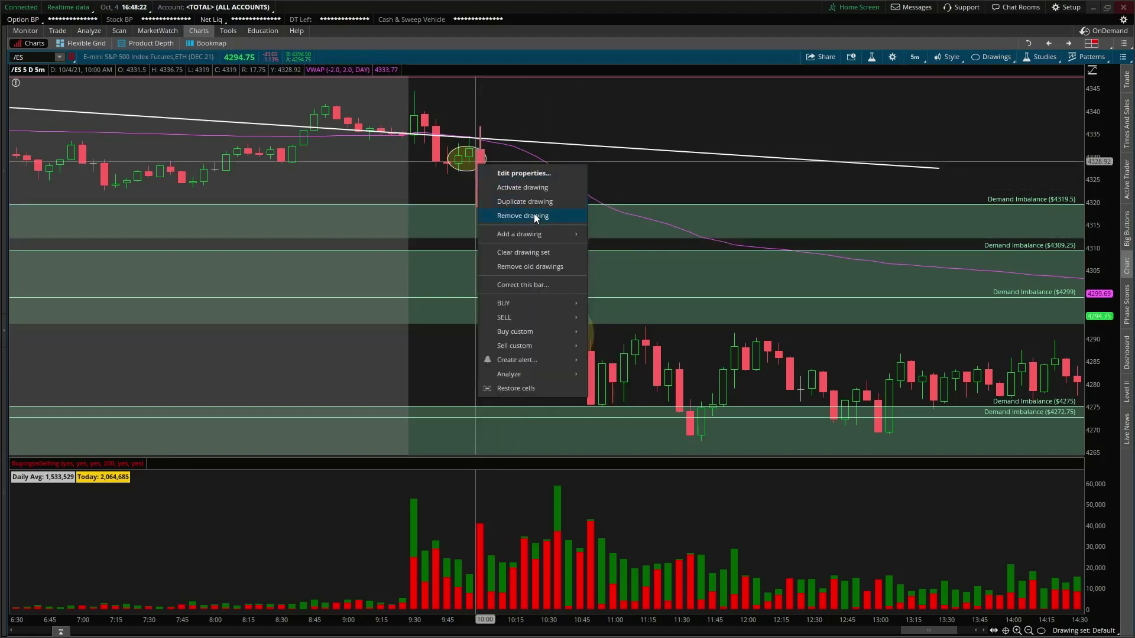
{"action": "left_click", "coordinate": [535, 203]}
{"action": "right_click", "coordinate": [581, 355]}
{"action": "left_click", "coordinate": [622, 408]}
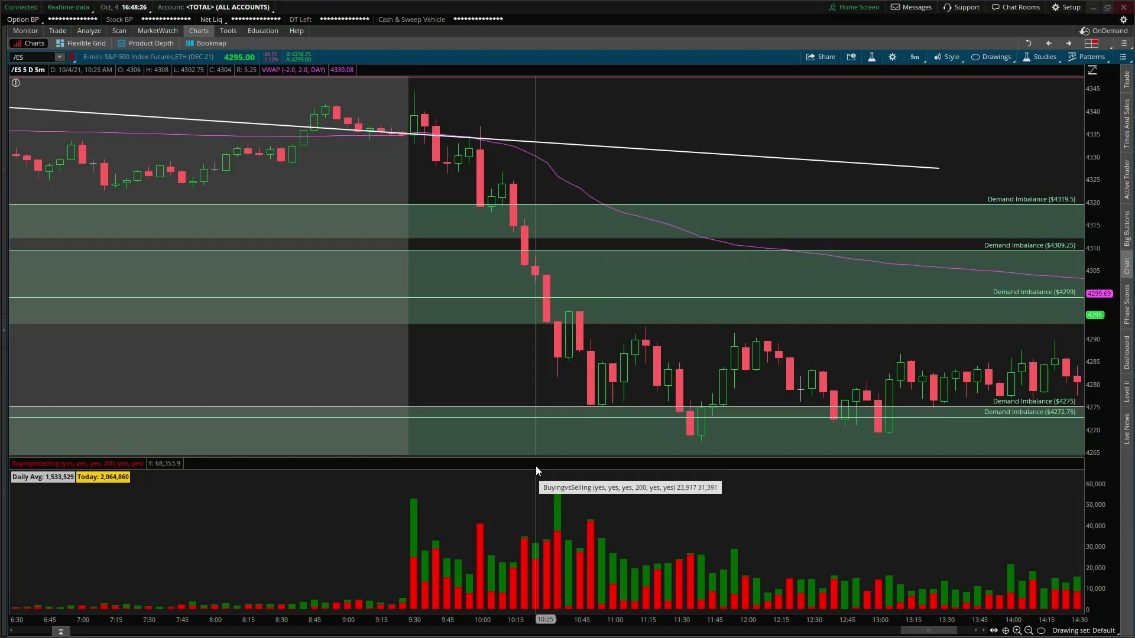
Widen the /ES chart's time axis to span several days.
{"action": "scroll", "coordinate": [620, 340], "scroll_direction": "down", "scroll_amount": 3}
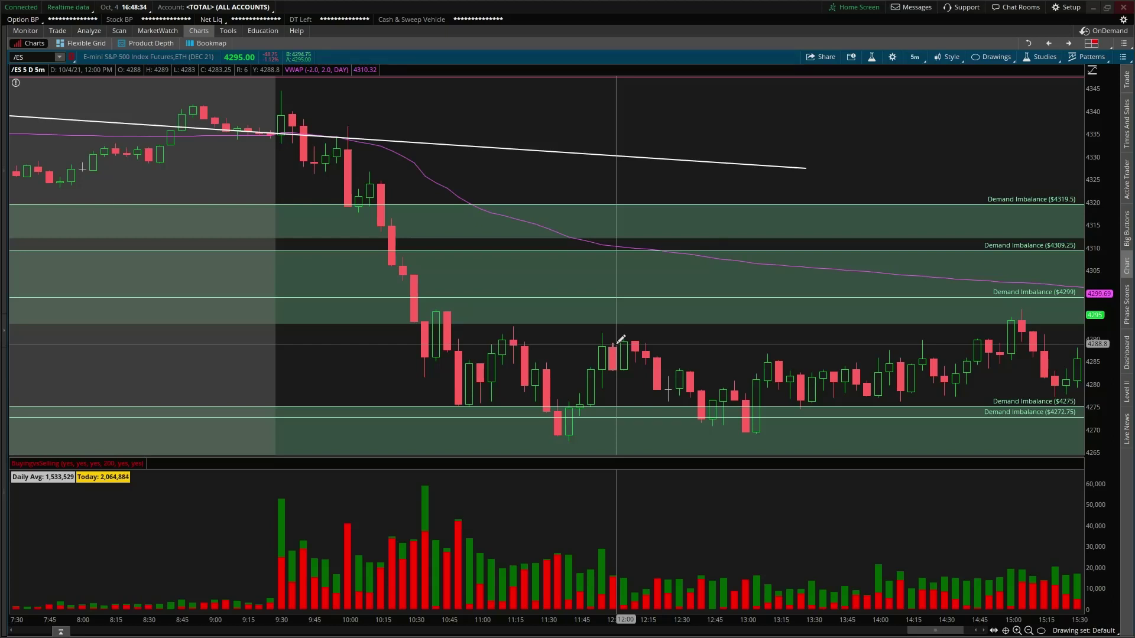
{"action": "scroll", "coordinate": [621, 340], "scroll_direction": "down", "scroll_amount": 5}
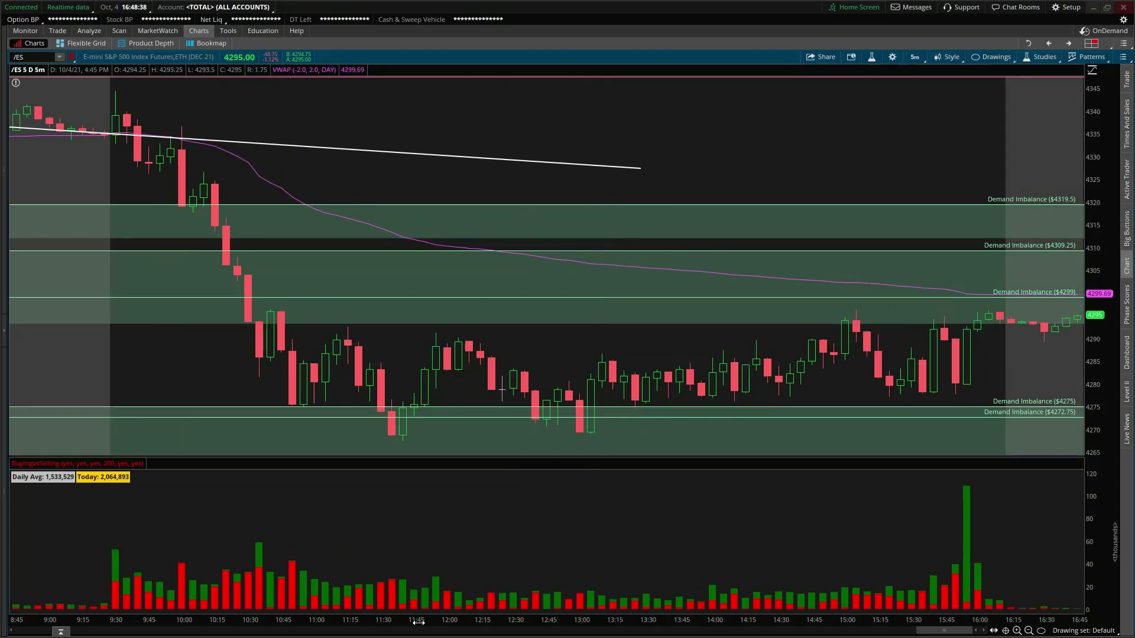
{"action": "left_click_drag", "start_coordinate": [418, 622], "coordinate": [835, 581]}
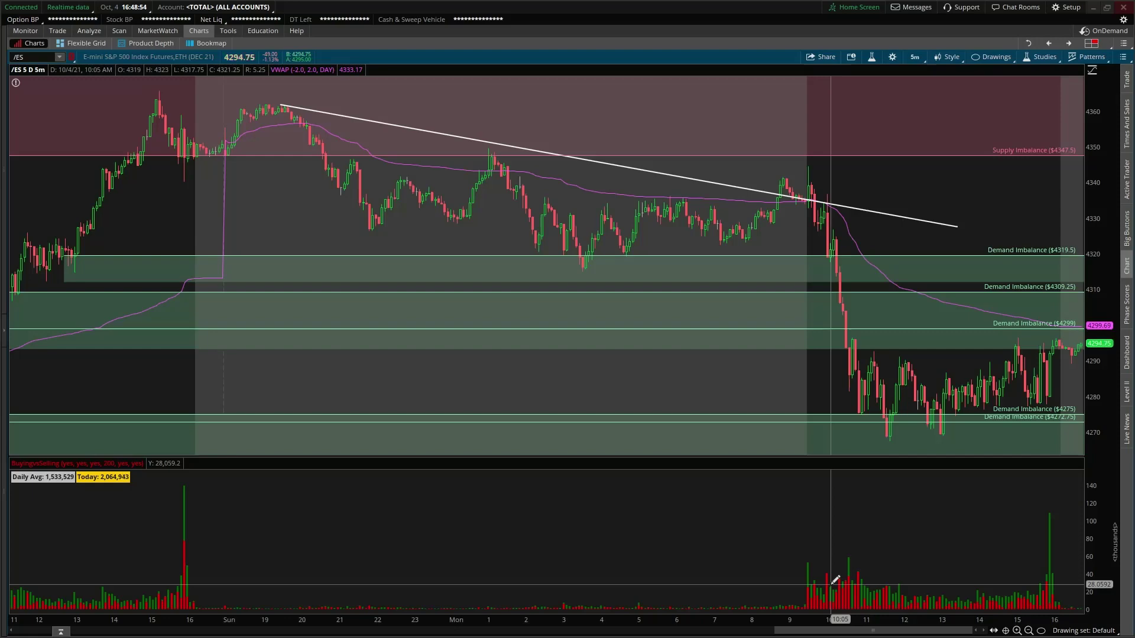
Maximize the lower-left /NQ 1-hour chart cell and bring Discord's pre-market plan forward.
{"action": "key", "text": "alt+Tab"}
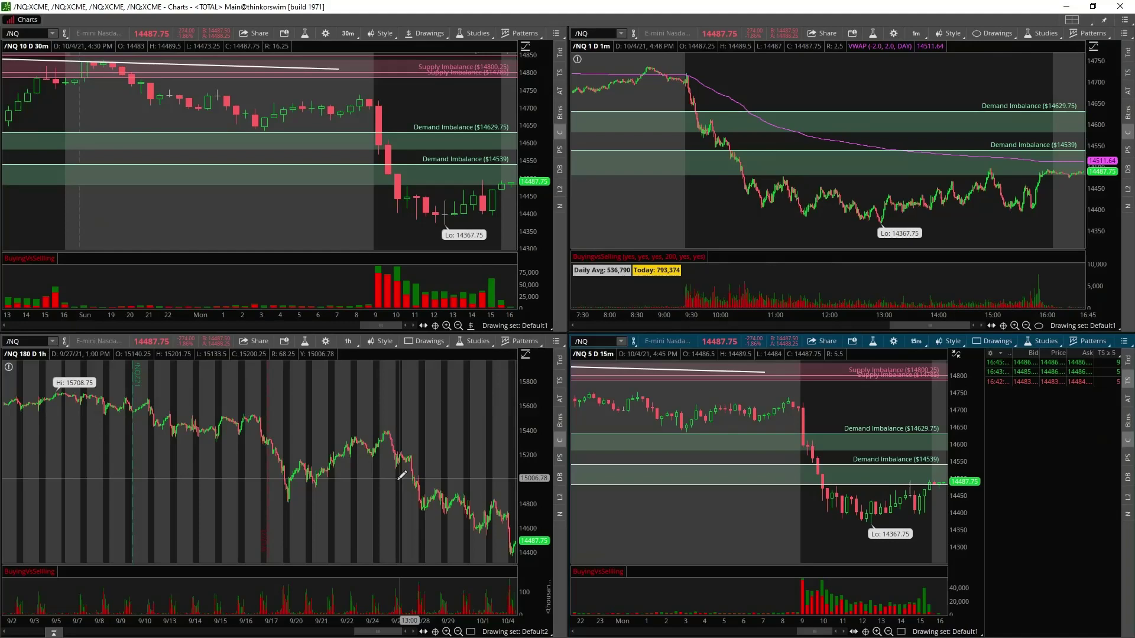
{"action": "right_click", "coordinate": [399, 476]}
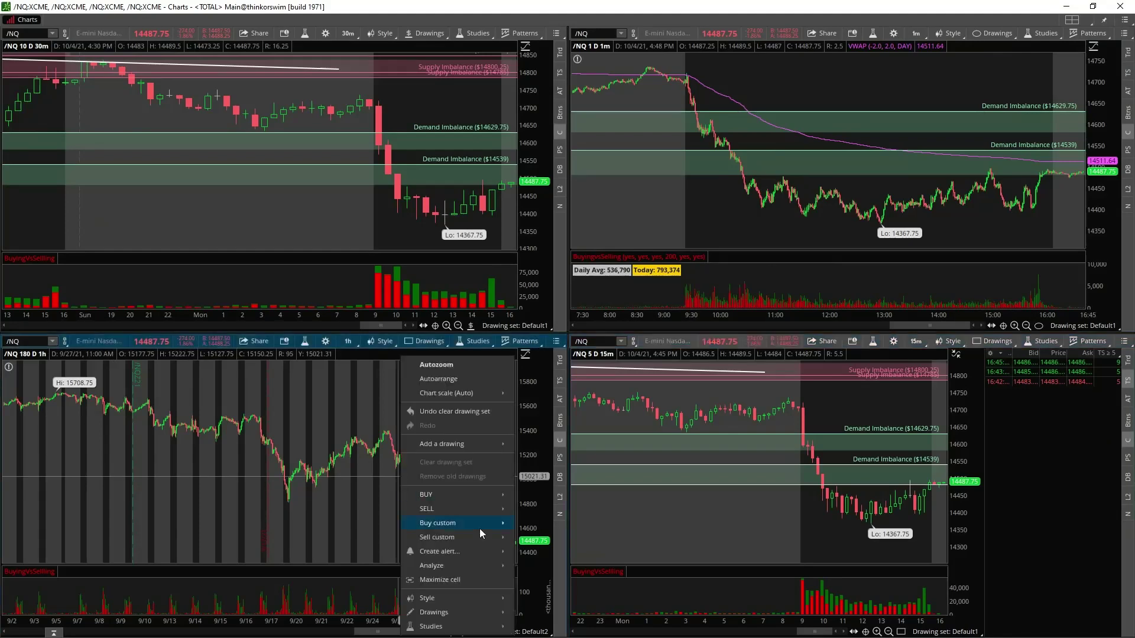
{"action": "left_click", "coordinate": [474, 584]}
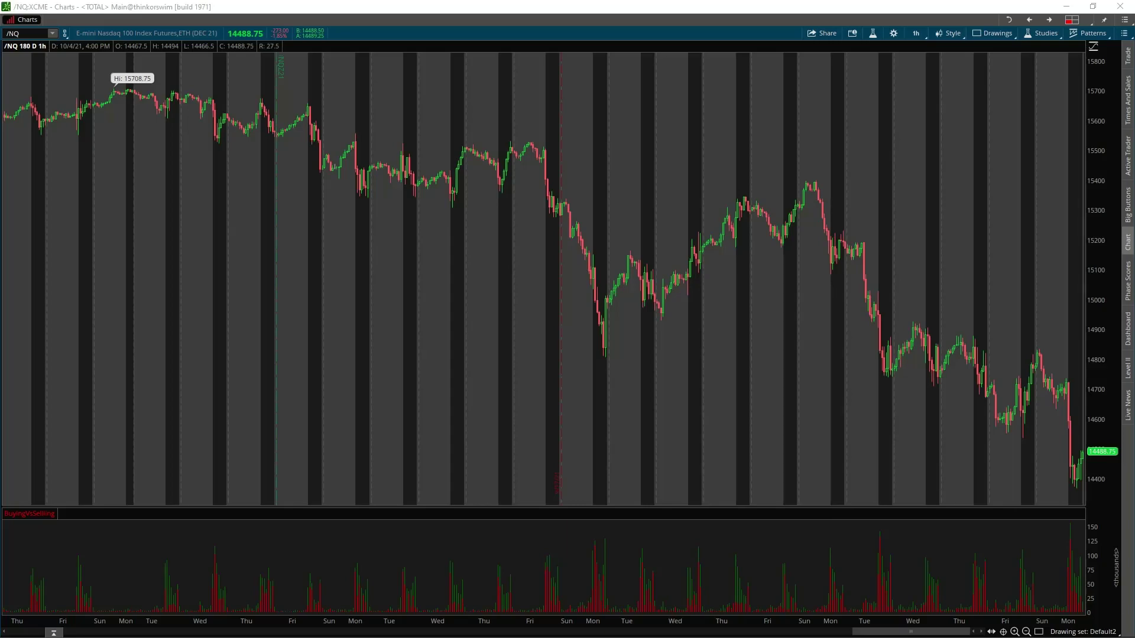
{"action": "key", "text": "alt+Tab"}
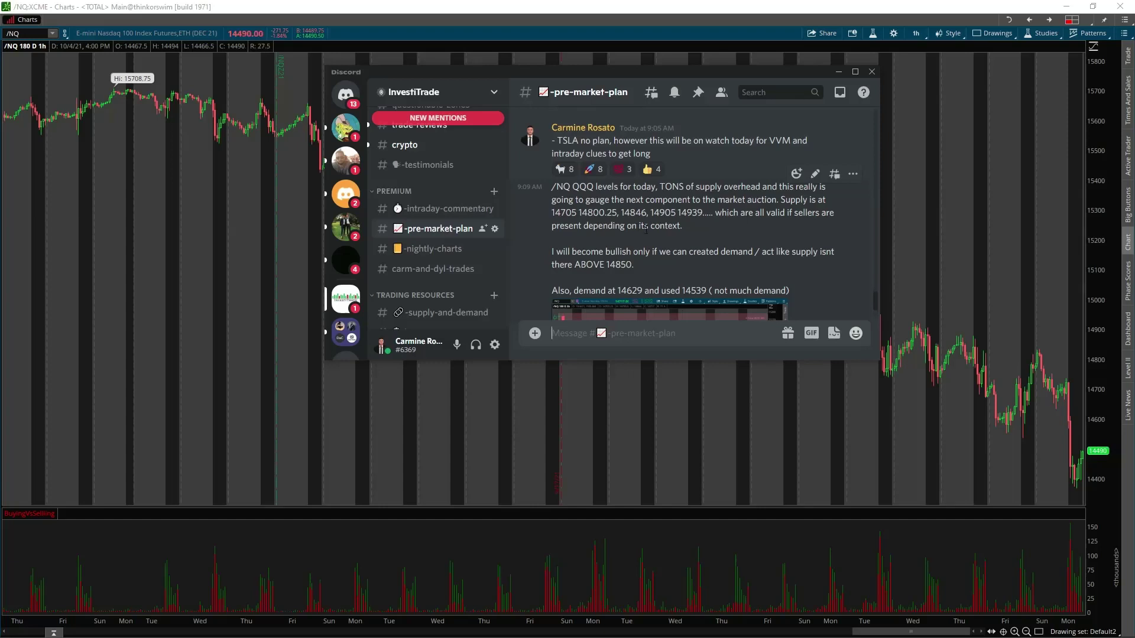
Highlight the sentence about levels depending on context and return to the /NQ chart.
{"action": "left_click_drag", "start_coordinate": [698, 229], "coordinate": [722, 211]}
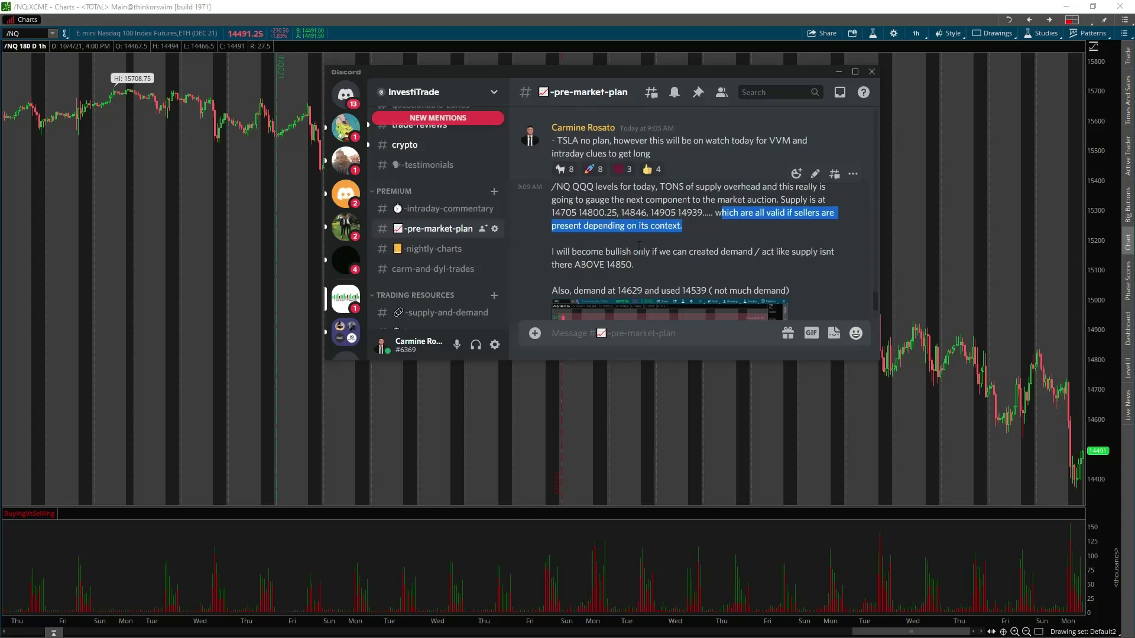
{"action": "left_click", "coordinate": [692, 59]}
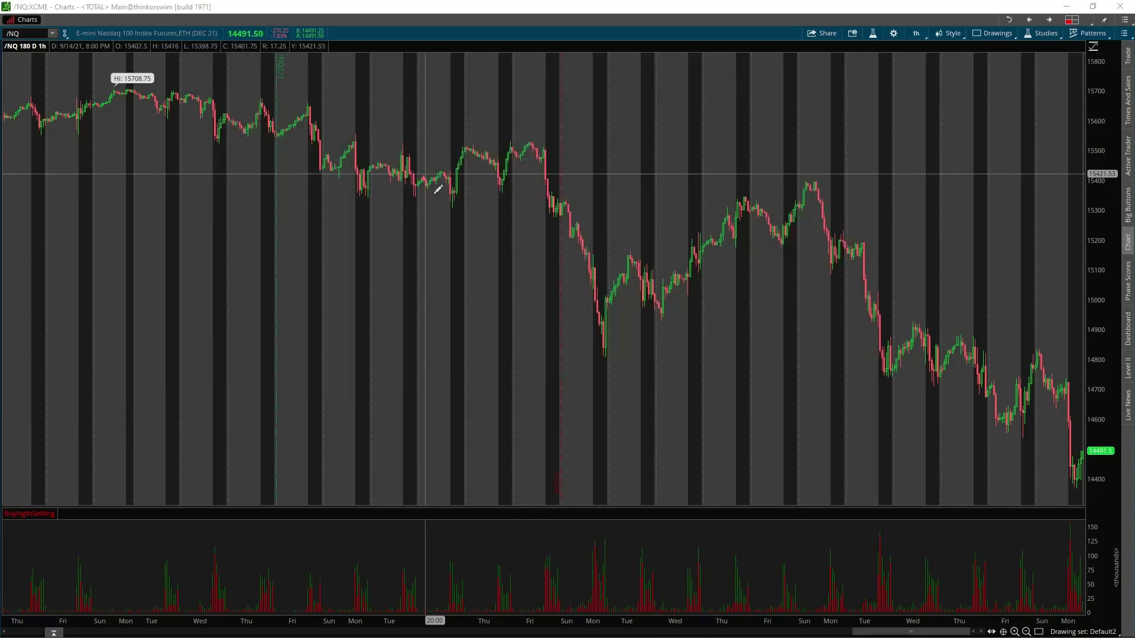
Load the Default1 drawing set and maximize the 1-minute /NQ chart from the grid.
{"action": "scroll", "coordinate": [1052, 588], "scroll_direction": "down", "scroll_amount": 3}
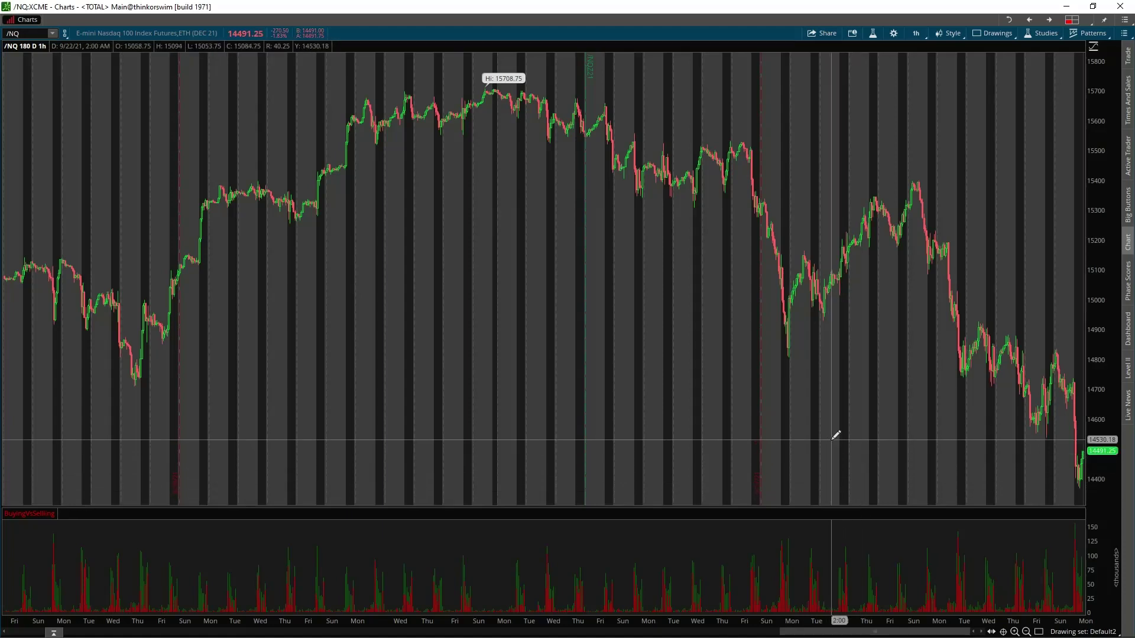
{"action": "left_click", "coordinate": [1083, 632]}
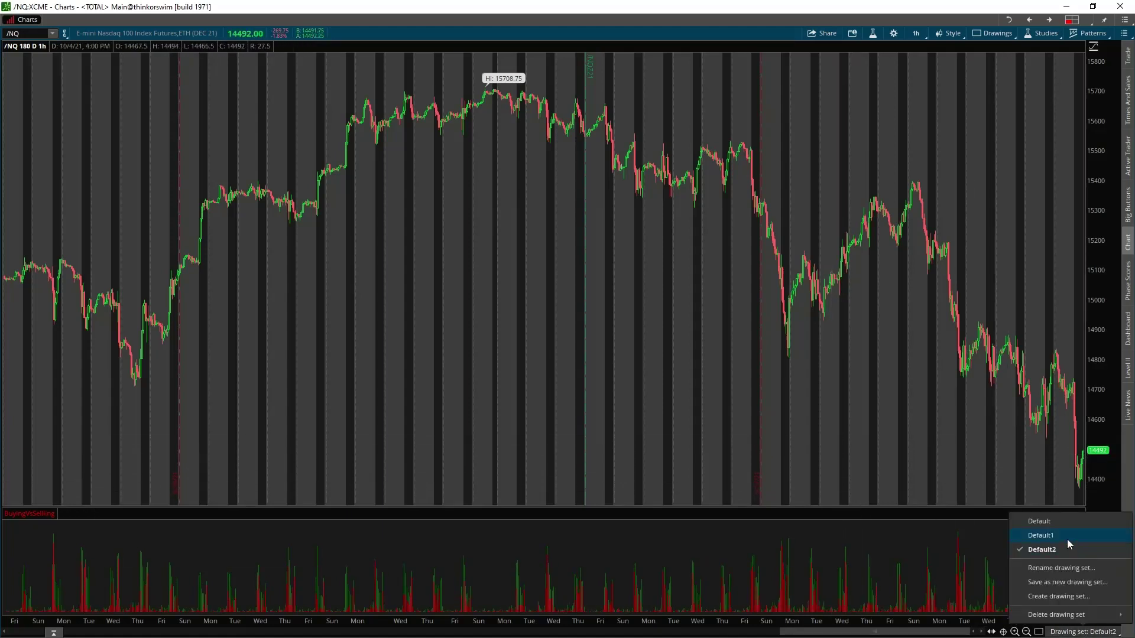
{"action": "left_click", "coordinate": [1070, 545]}
{"action": "scroll", "coordinate": [706, 229], "scroll_direction": "up", "scroll_amount": 10}
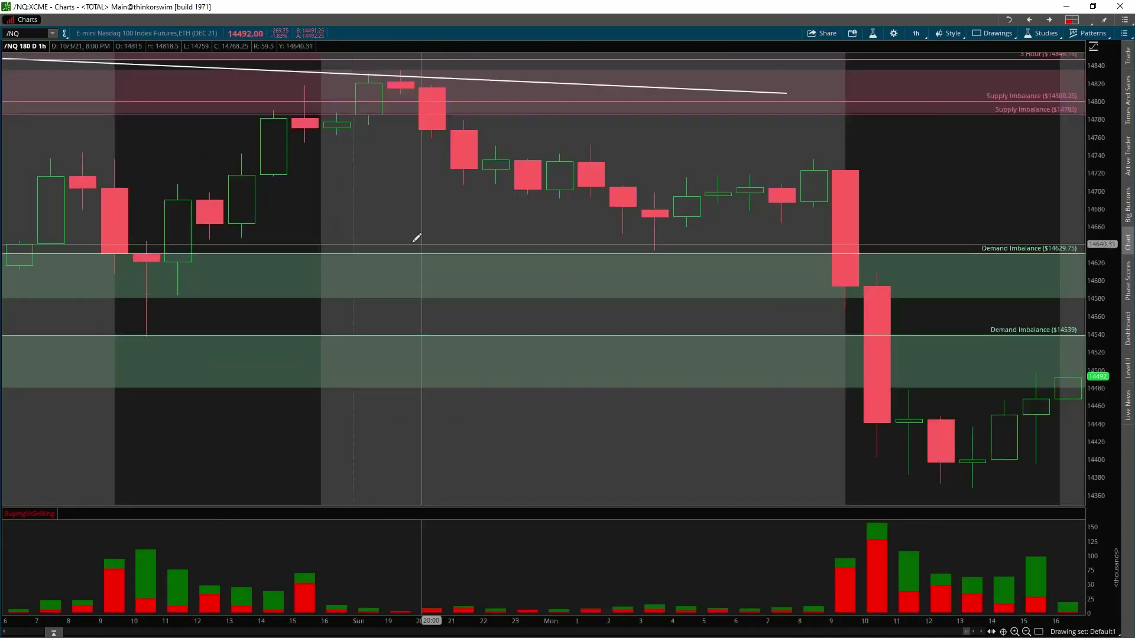
{"action": "left_click", "coordinate": [1029, 19]}
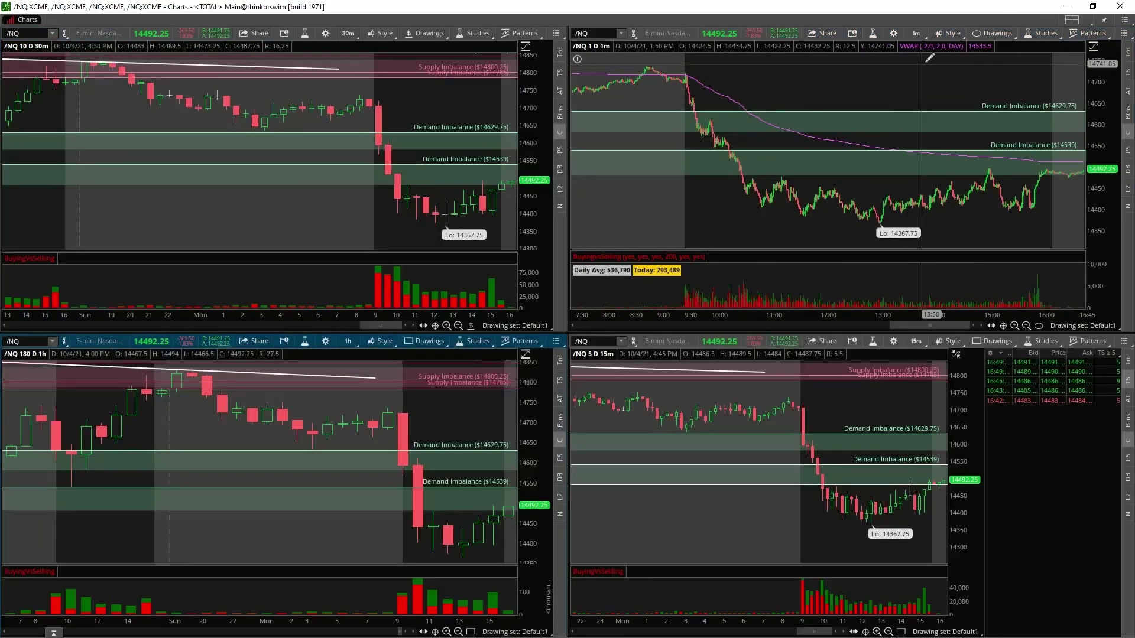
{"action": "right_click", "coordinate": [756, 134]}
{"action": "left_click", "coordinate": [795, 324]}
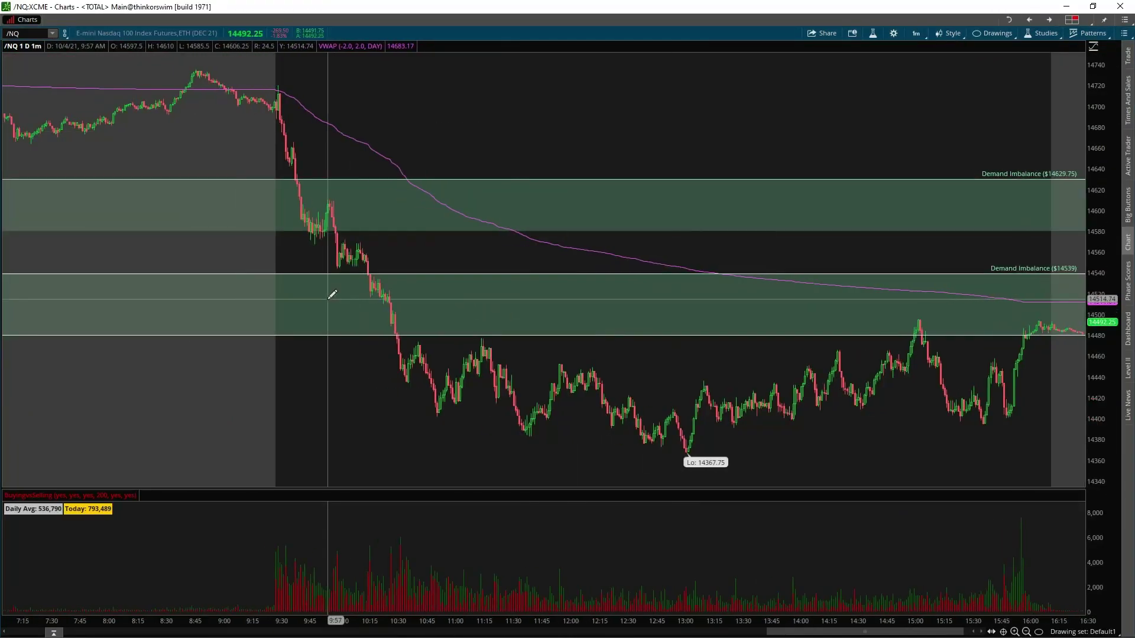
Zoom the 1-minute /NQ chart into the 8:50–12:15 morning sell-off.
{"action": "scroll", "coordinate": [332, 294], "scroll_direction": "down", "scroll_amount": 5}
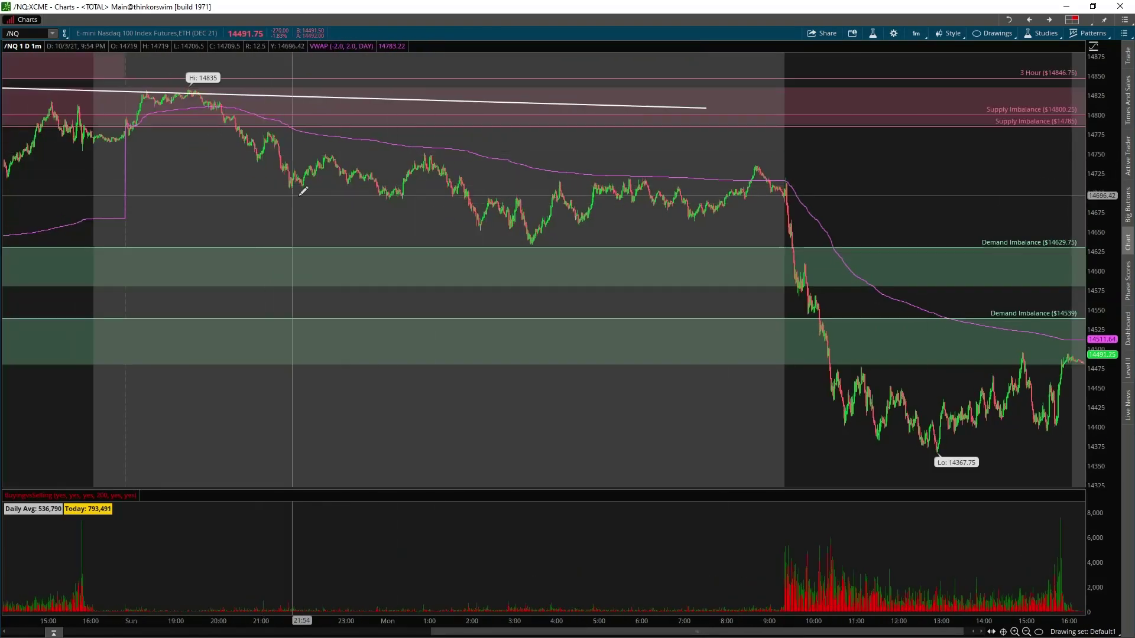
{"action": "scroll", "coordinate": [303, 191], "scroll_direction": "up", "scroll_amount": 5}
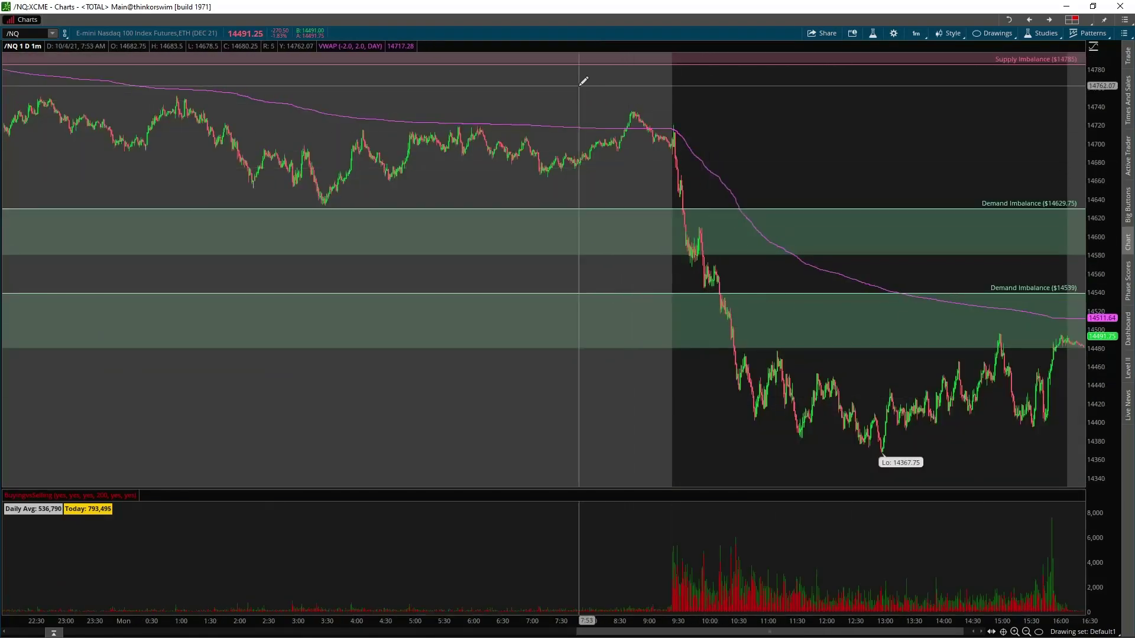
{"action": "left_click_drag", "start_coordinate": [558, 148], "coordinate": [906, 214]}
{"action": "left_click_drag", "start_coordinate": [242, 145], "coordinate": [894, 225]}
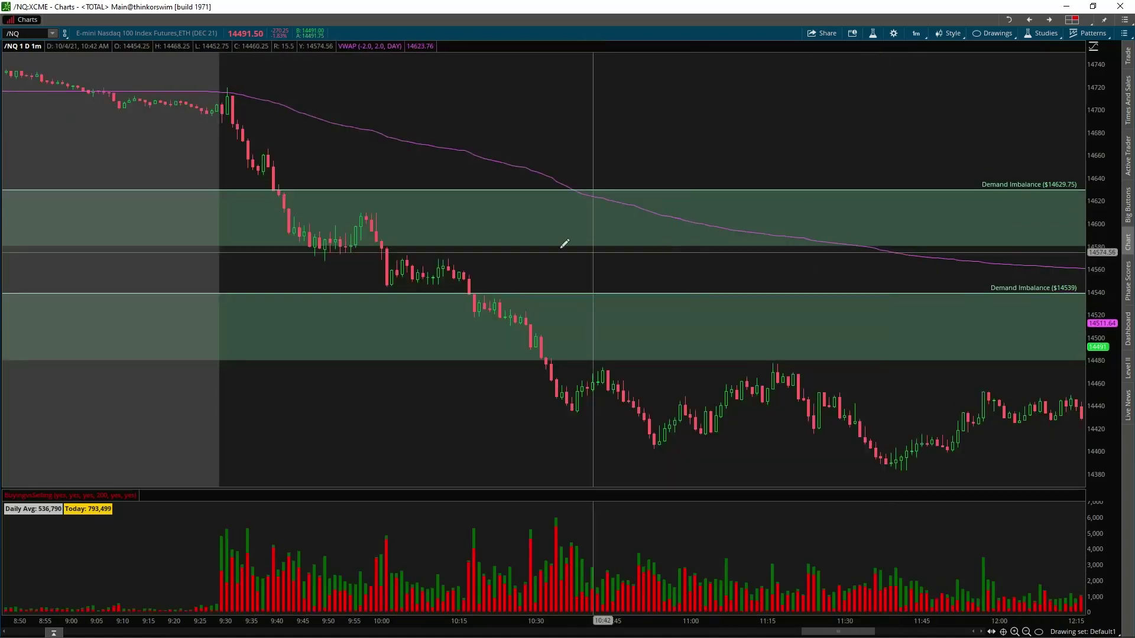
{"action": "scroll", "coordinate": [321, 221], "scroll_direction": "up", "scroll_amount": 1}
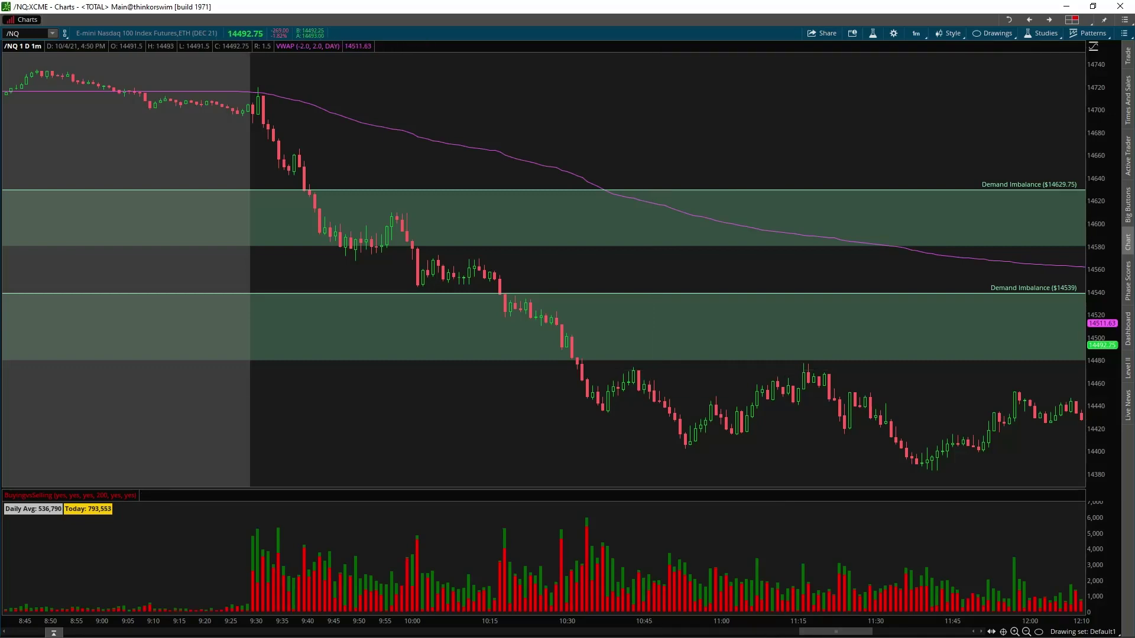
{"action": "key", "text": "alt+Tab"}
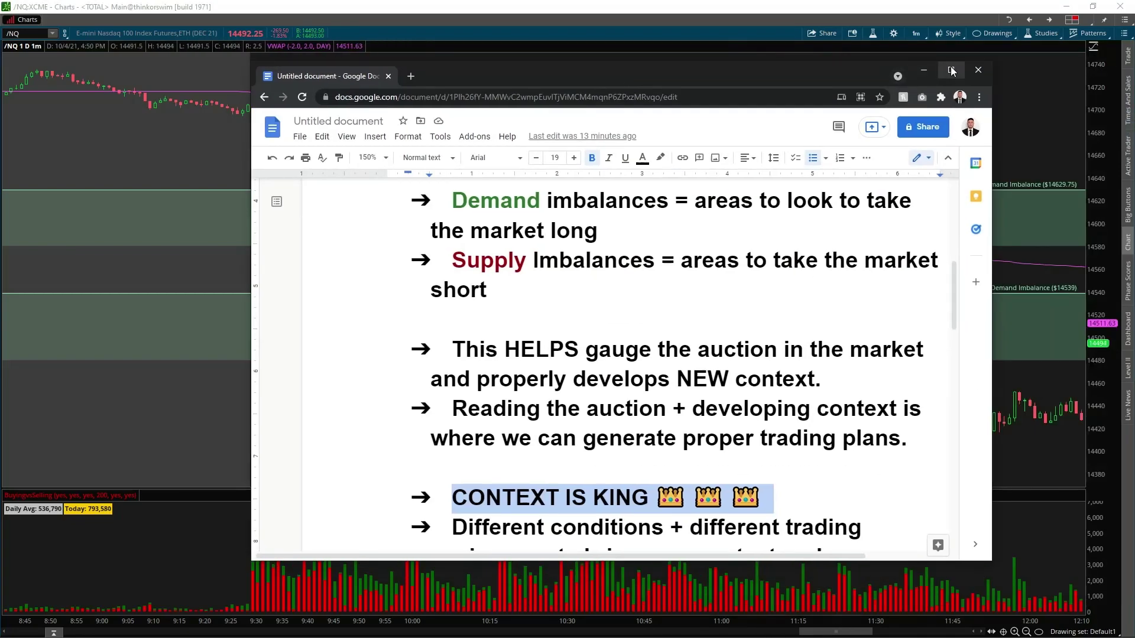
{"action": "left_click", "coordinate": [951, 70]}
{"action": "scroll", "coordinate": [727, 452], "scroll_direction": "up", "scroll_amount": 4}
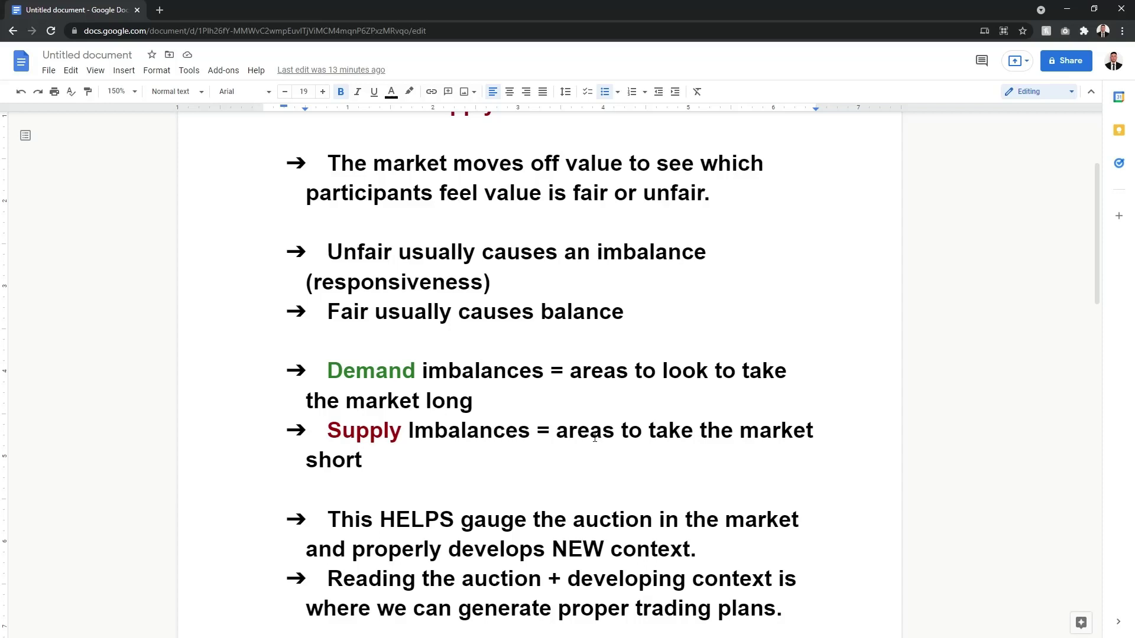
{"action": "scroll", "coordinate": [611, 427], "scroll_direction": "down", "scroll_amount": 1}
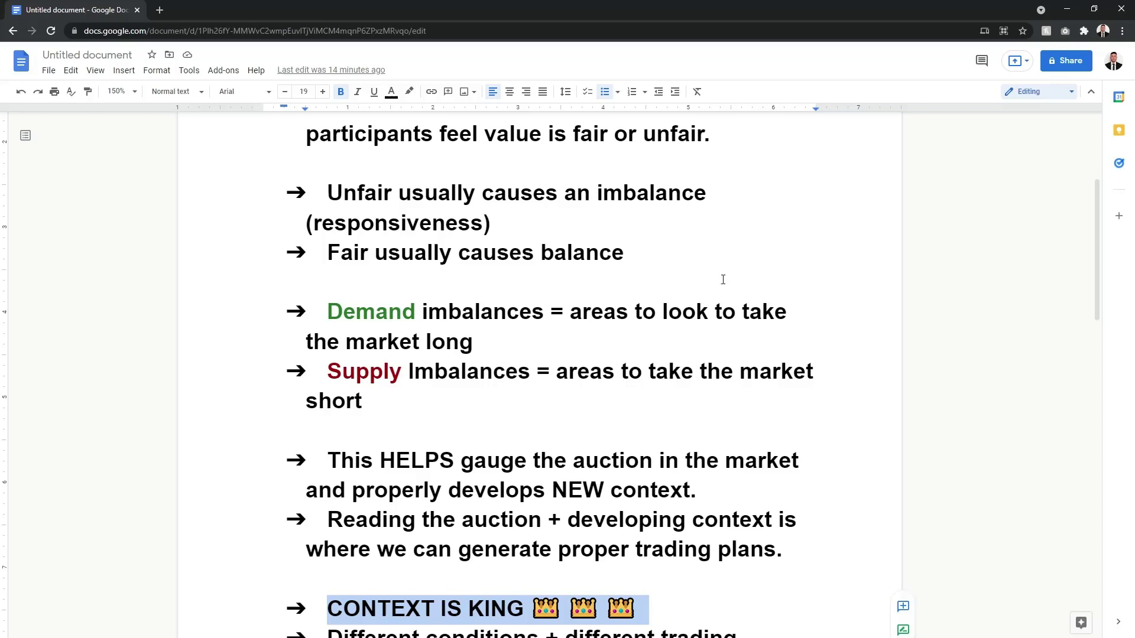
{"action": "key", "text": "alt+Tab"}
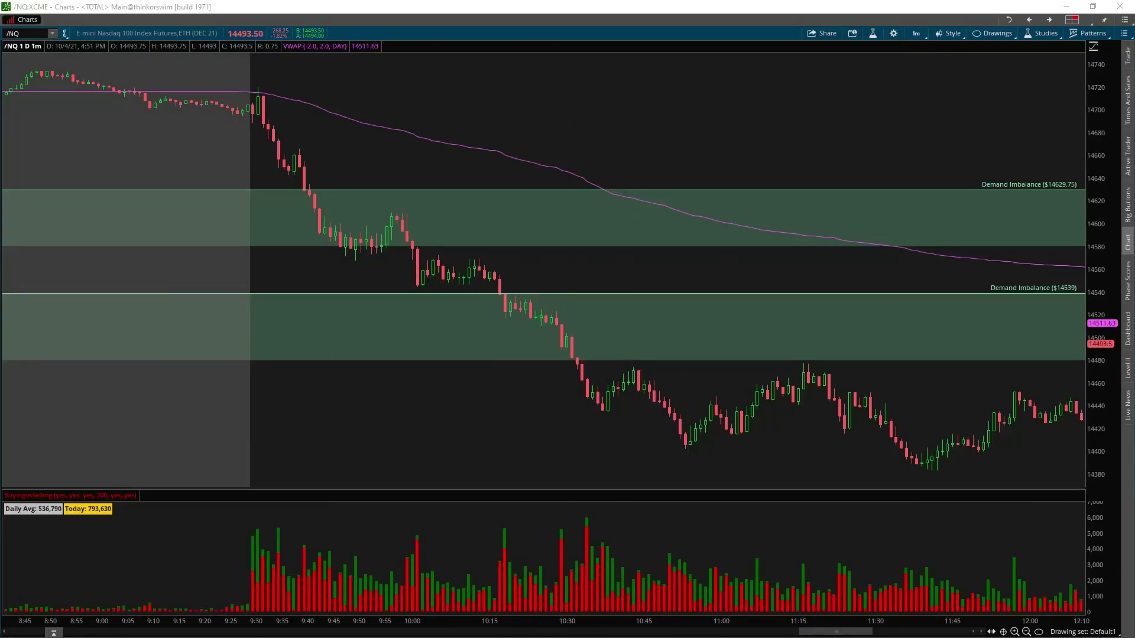
{"action": "key", "text": "alt+Tab"}
{"action": "left_click", "coordinate": [772, 131]}
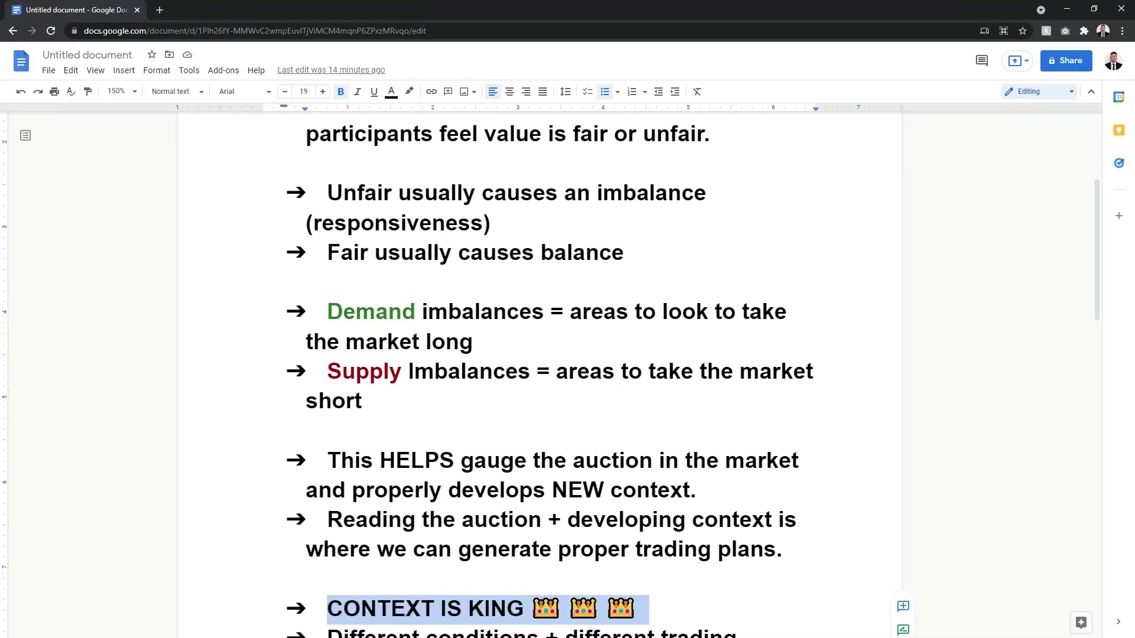
Return from the notes to the charts and switch the drawing set to Default.
{"action": "double_click", "coordinate": [470, 15]}
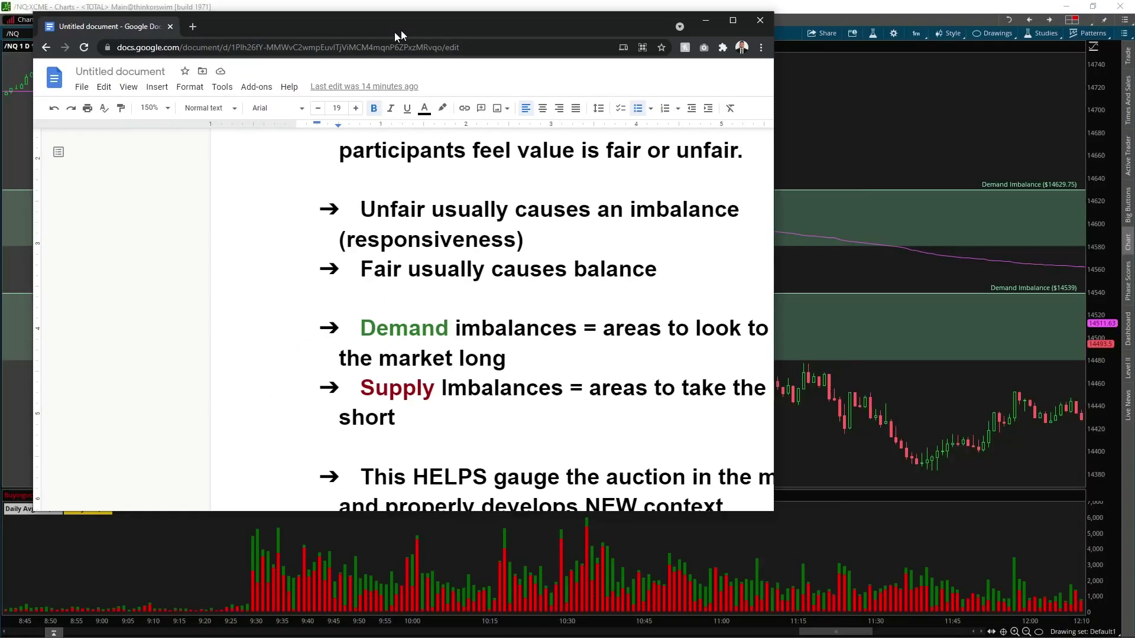
{"action": "key", "text": "alt+Tab"}
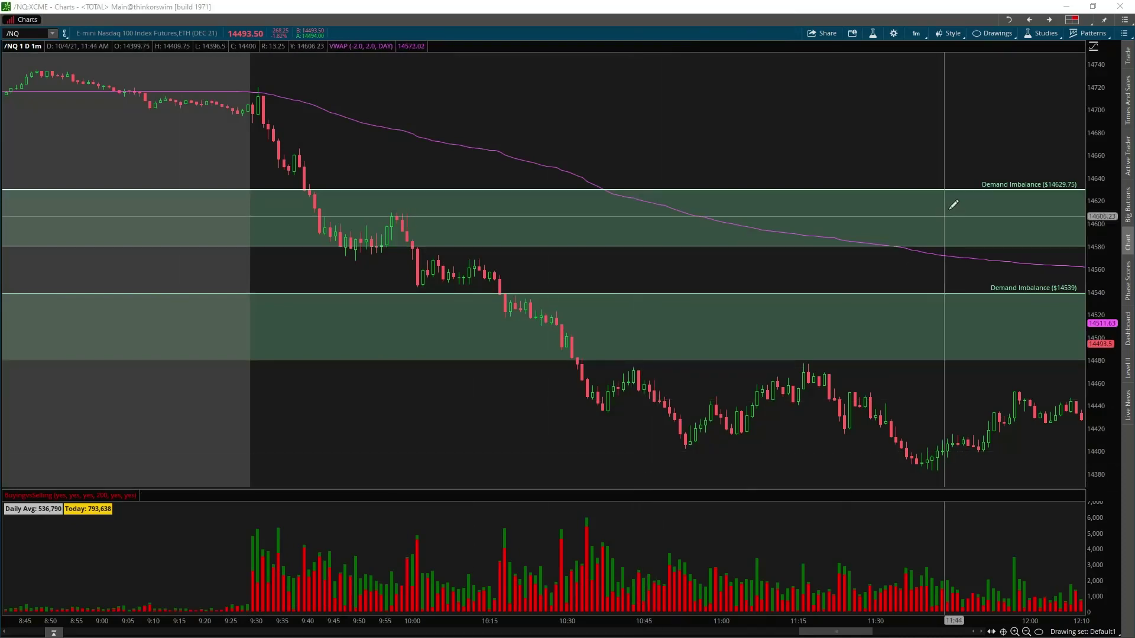
{"action": "left_click", "coordinate": [1082, 632]}
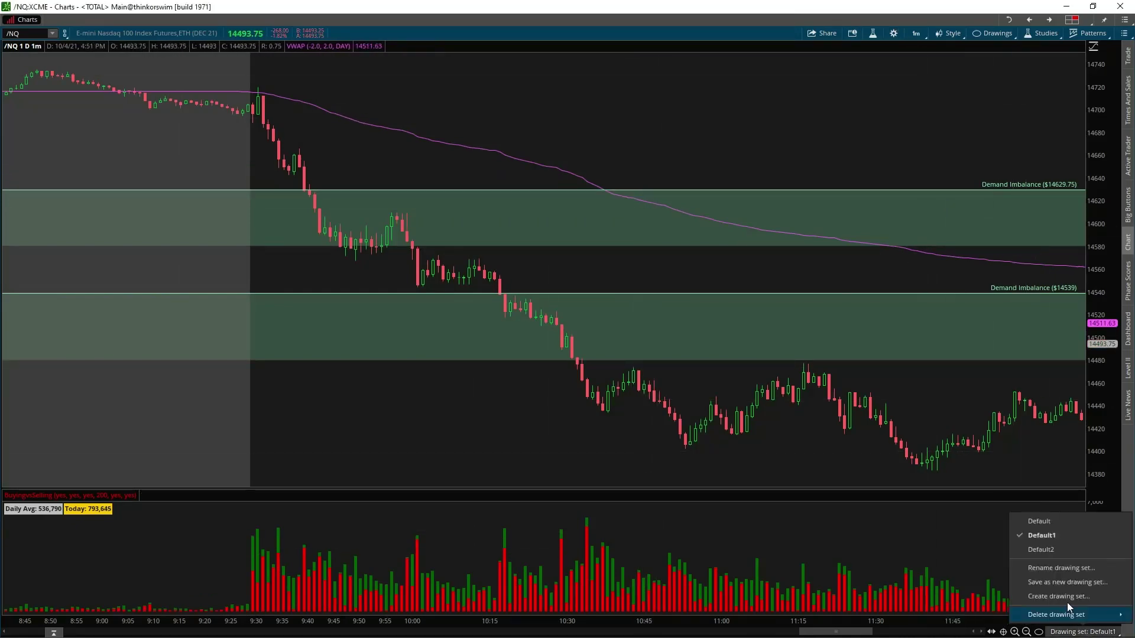
{"action": "left_click", "coordinate": [1039, 521]}
Set the chart timeframe to 1Y:1D and review the daily /NQ chart.
{"action": "left_click", "coordinate": [915, 33]}
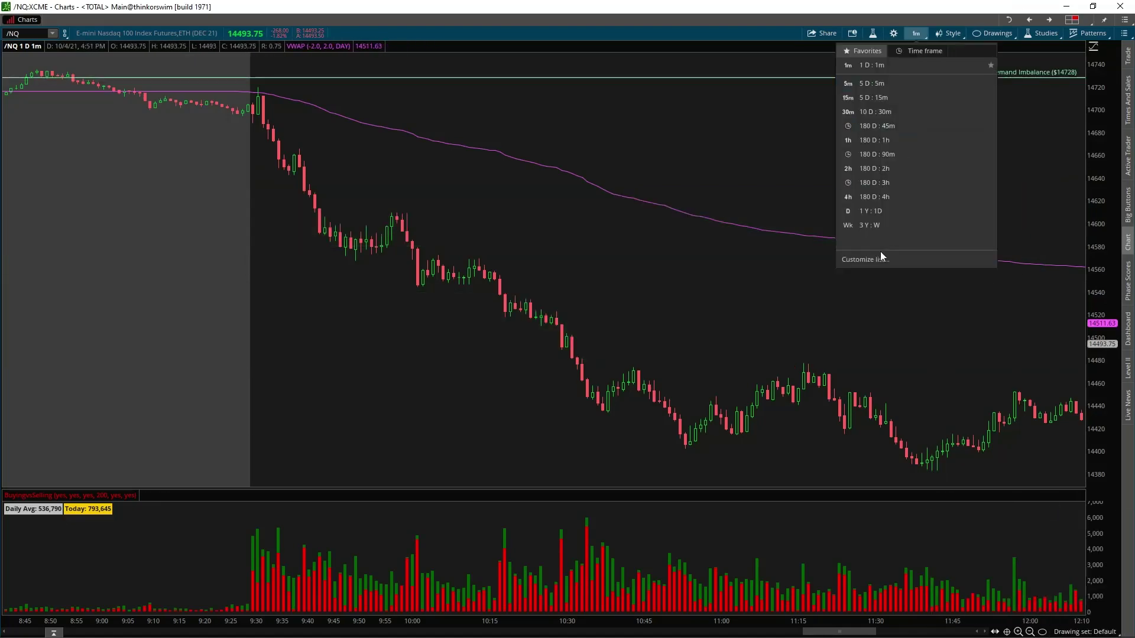
{"action": "left_click", "coordinate": [885, 215]}
{"action": "scroll", "coordinate": [849, 195], "scroll_direction": "up", "scroll_amount": 3}
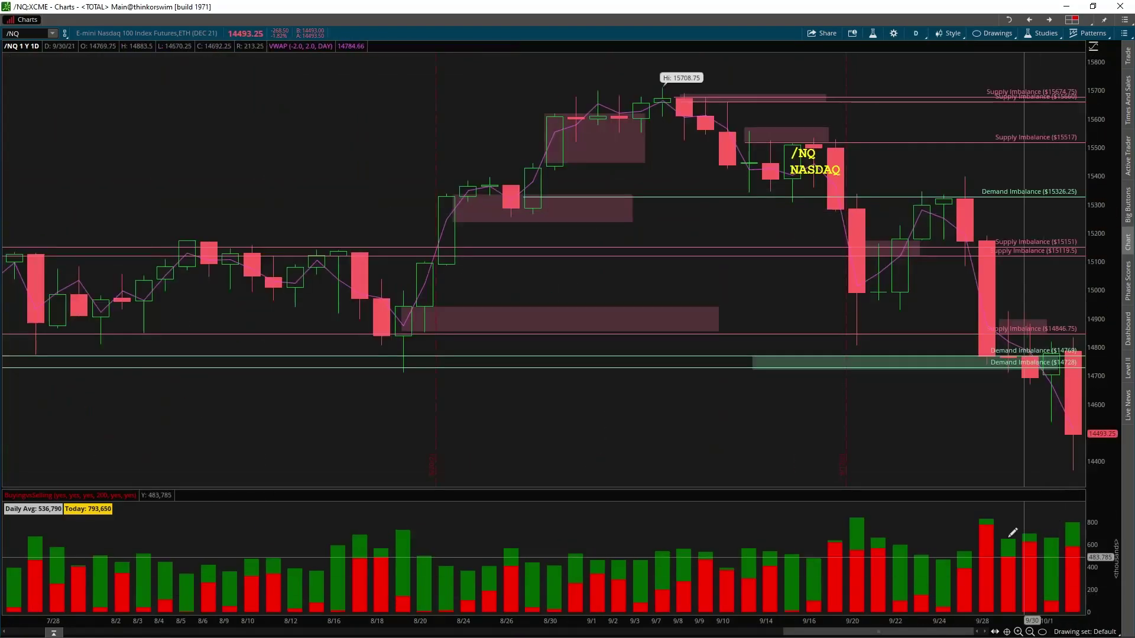
{"action": "scroll", "coordinate": [334, 304], "scroll_direction": "down", "scroll_amount": 3}
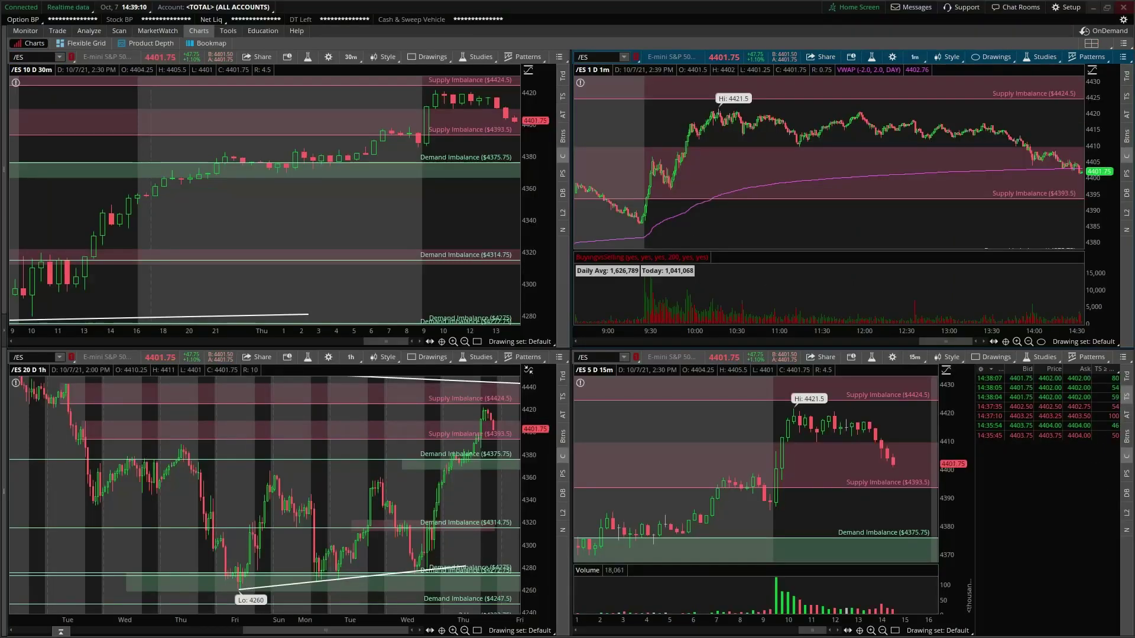
Maximize the 1-hour /ES chart and zoom into the recent days.
{"action": "right_click", "coordinate": [374, 494]}
{"action": "left_click", "coordinate": [445, 579]}
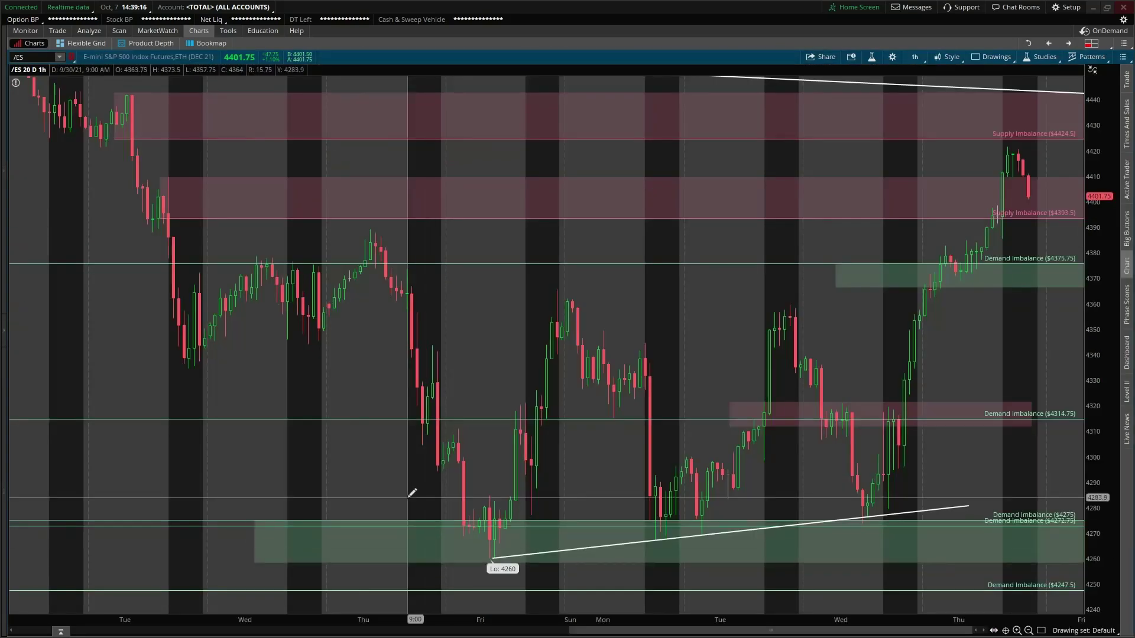
{"action": "left_click", "coordinate": [464, 338]}
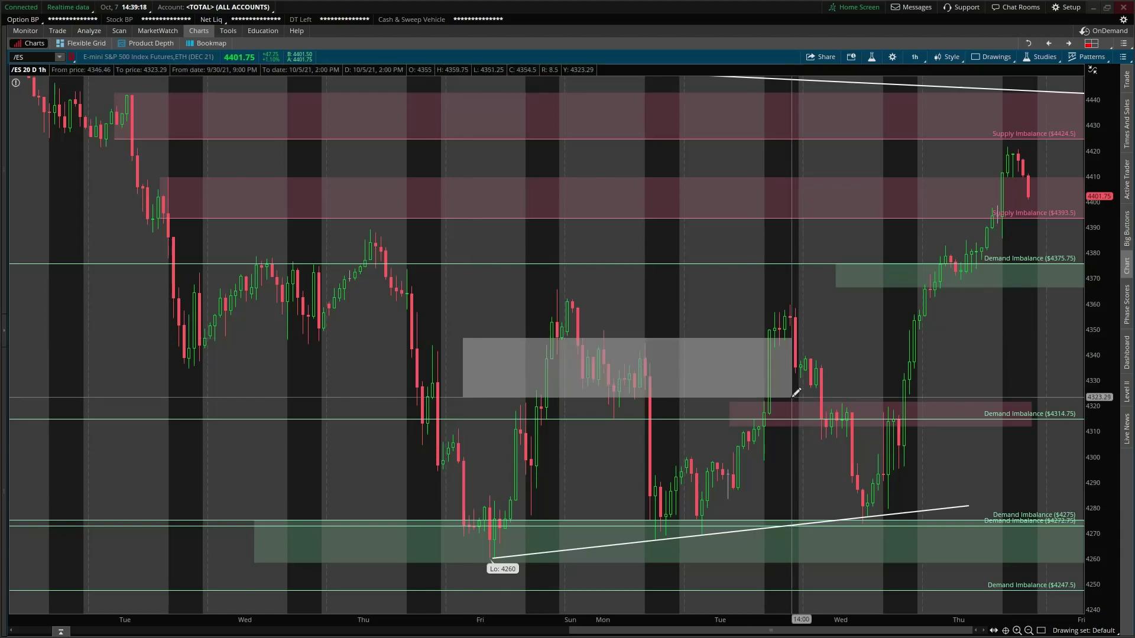
{"action": "left_click_drag", "start_coordinate": [752, 343], "coordinate": [760, 329]}
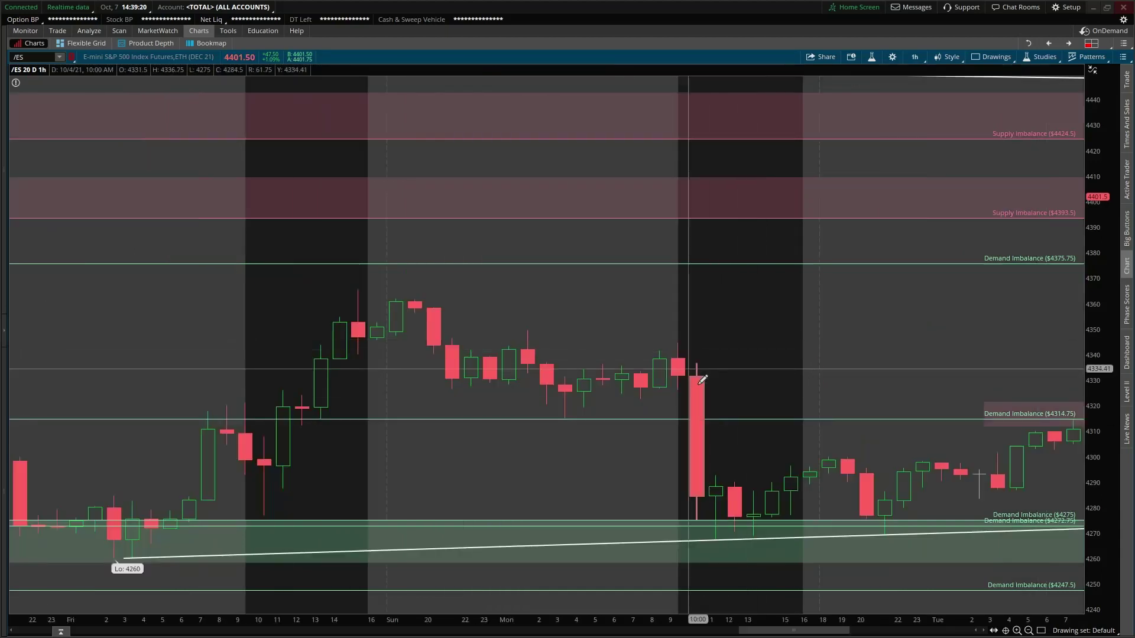
{"action": "scroll", "coordinate": [934, 527], "scroll_direction": "down", "scroll_amount": 5}
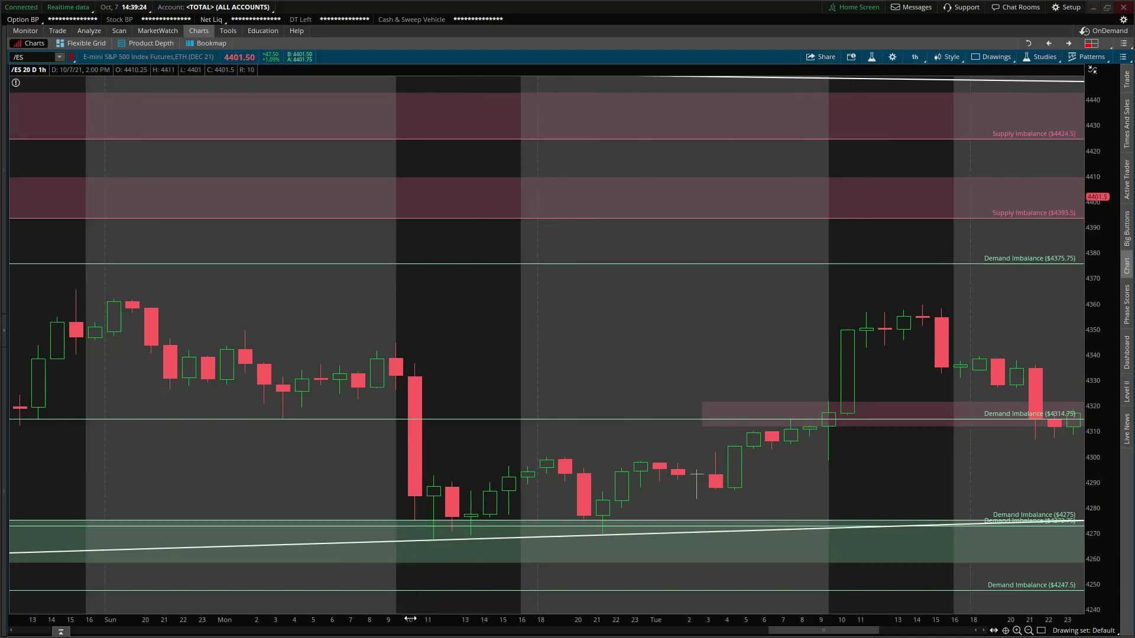
{"action": "left_click_drag", "start_coordinate": [433, 615], "coordinate": [447, 630]}
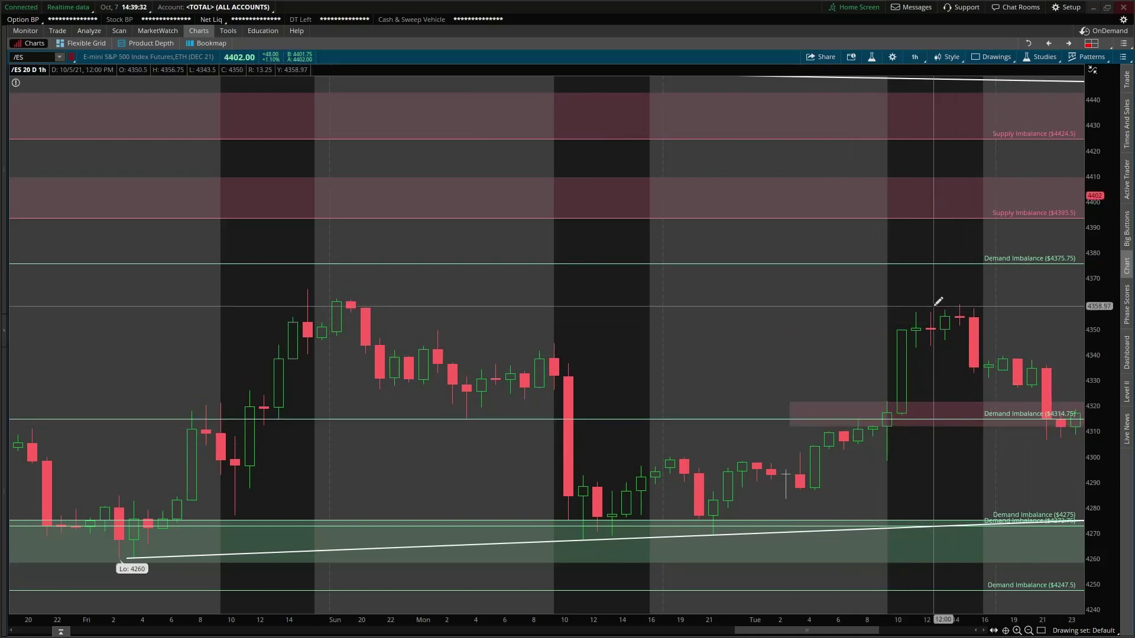
{"action": "scroll", "coordinate": [938, 302], "scroll_direction": "down", "scroll_amount": 2}
{"action": "scroll", "coordinate": [945, 305], "scroll_direction": "down", "scroll_amount": 4}
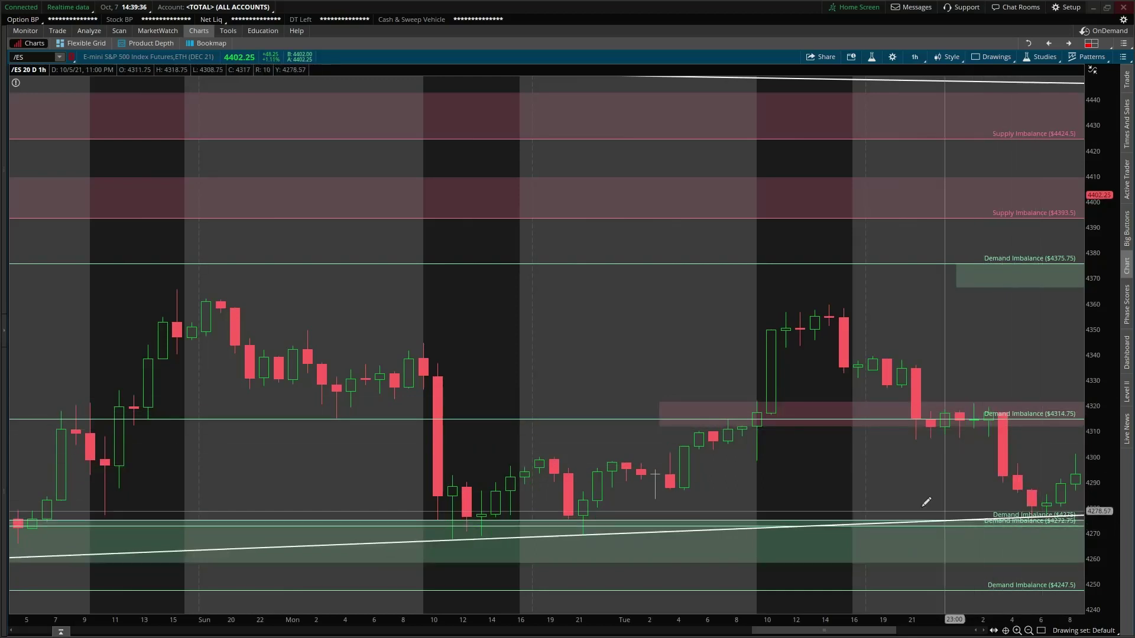
Remove the lower white trendline (Trendline21) from the 1-hour chart.
{"action": "right_click", "coordinate": [977, 519]}
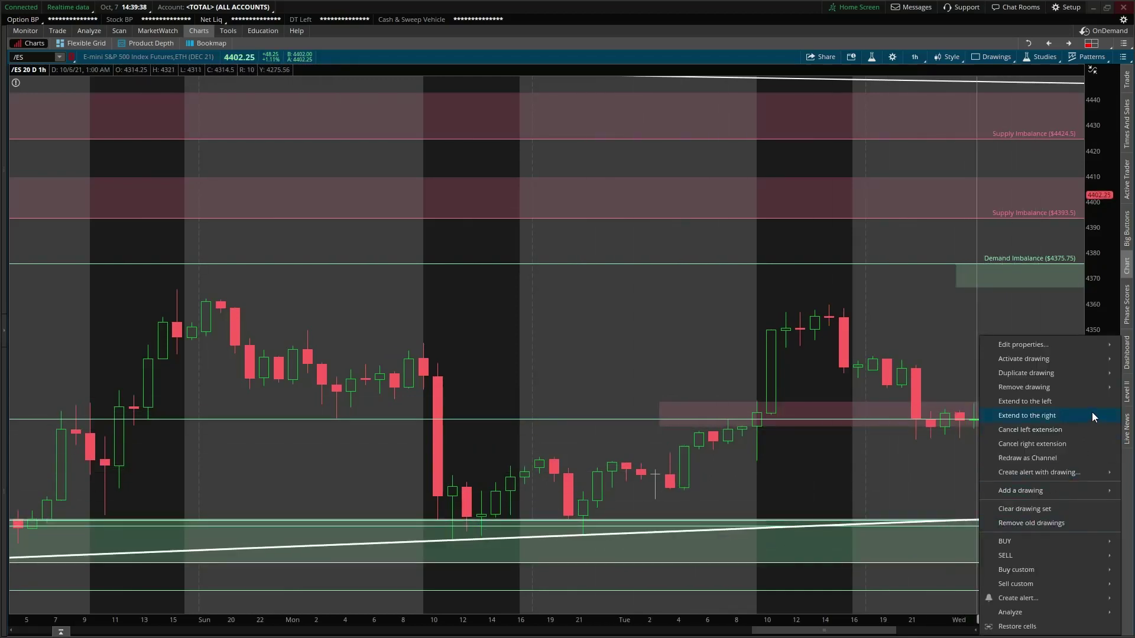
{"action": "mouse_move", "coordinate": [1094, 389]}
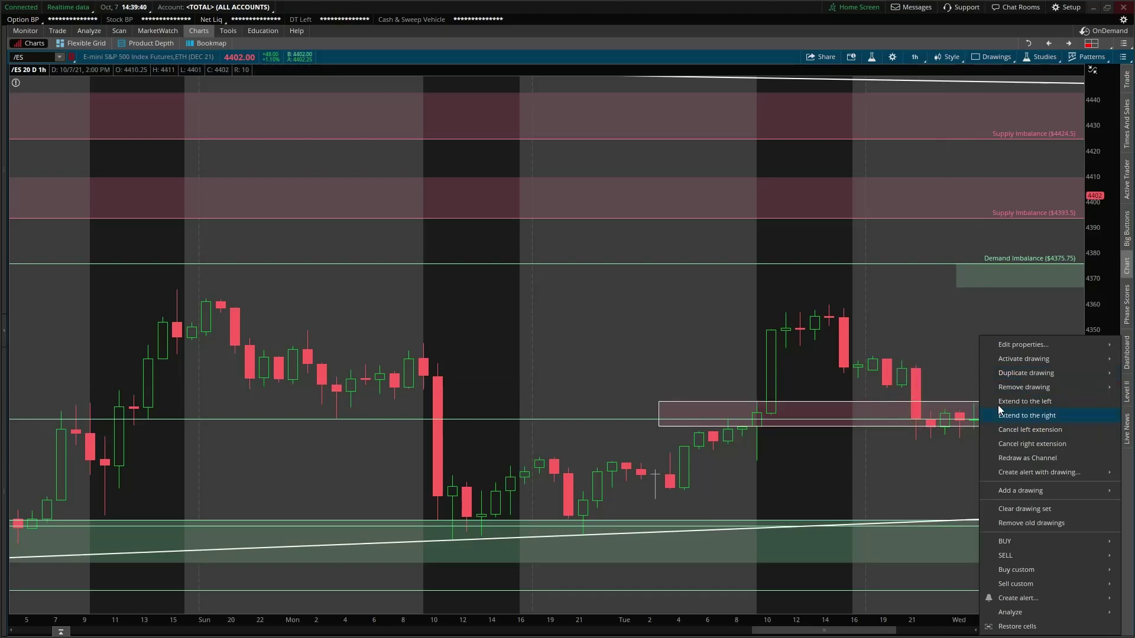
{"action": "mouse_move", "coordinate": [1003, 391]}
{"action": "left_click", "coordinate": [938, 415]}
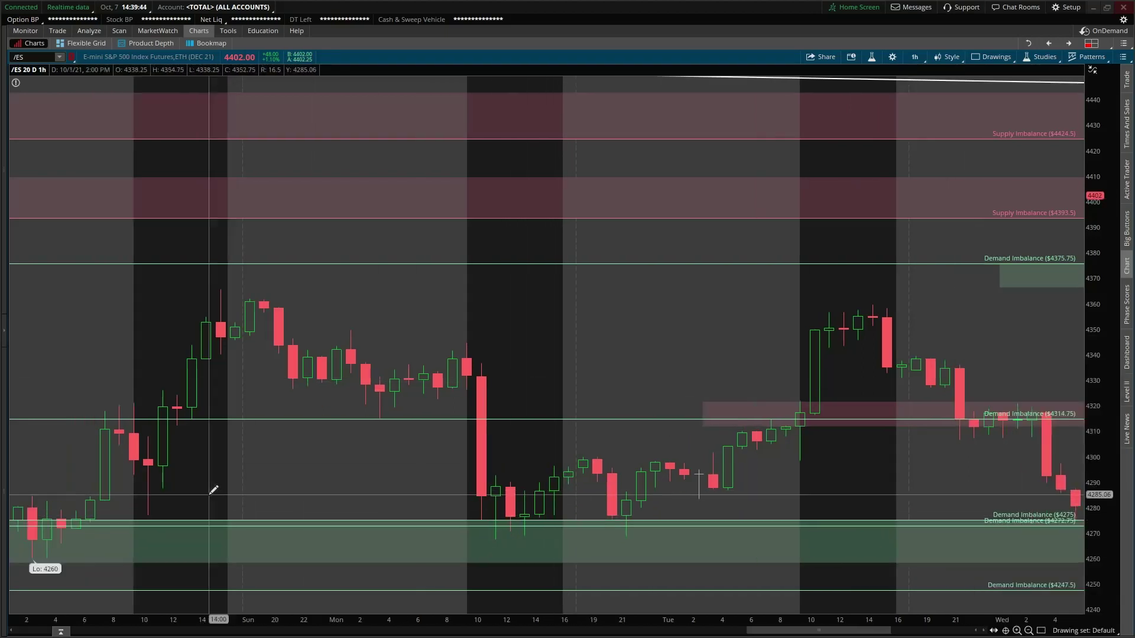
{"action": "scroll", "coordinate": [212, 489], "scroll_direction": "up", "scroll_amount": 2}
{"action": "scroll", "coordinate": [64, 518], "scroll_direction": "up", "scroll_amount": 2}
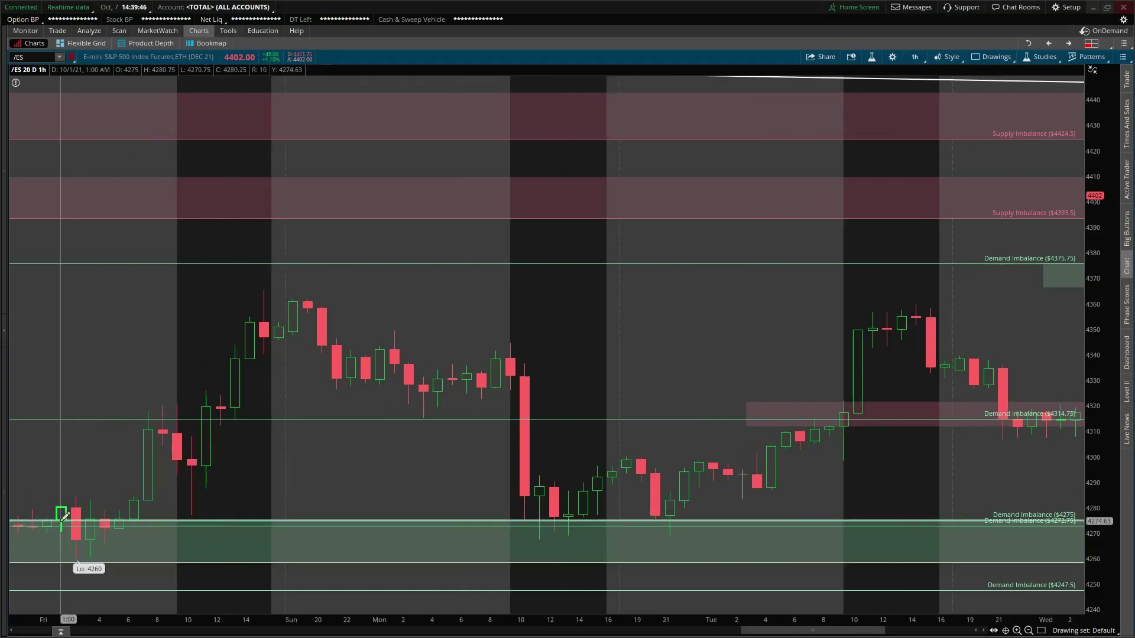
{"action": "scroll", "coordinate": [116, 532], "scroll_direction": "down", "scroll_amount": 8}
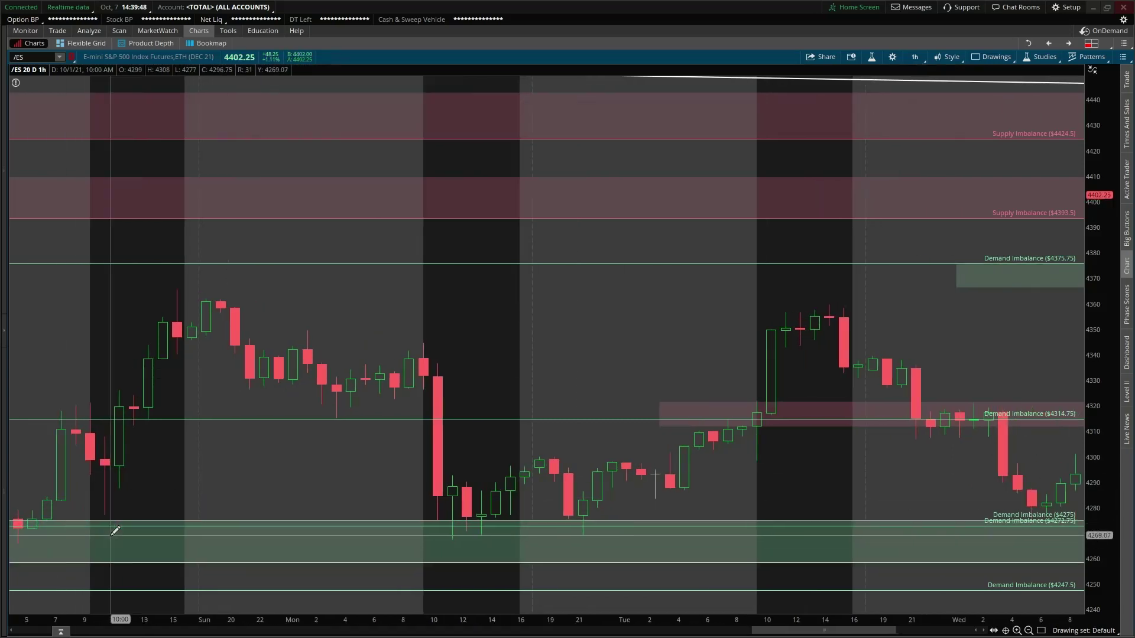
{"action": "scroll", "coordinate": [985, 537], "scroll_direction": "down", "scroll_amount": 2}
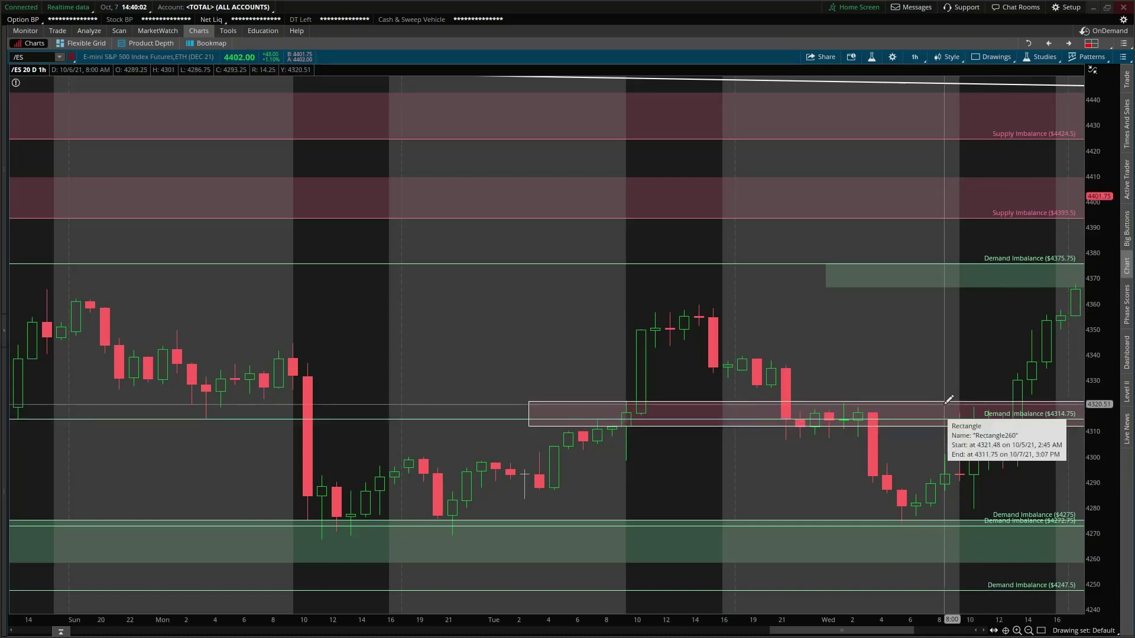
Restore the four-chart grid, maximize the 1-minute /ES chart, and scroll back to 10/6.
{"action": "left_click", "coordinate": [1027, 45]}
{"action": "right_click", "coordinate": [863, 283]}
{"action": "left_click", "coordinate": [907, 399]}
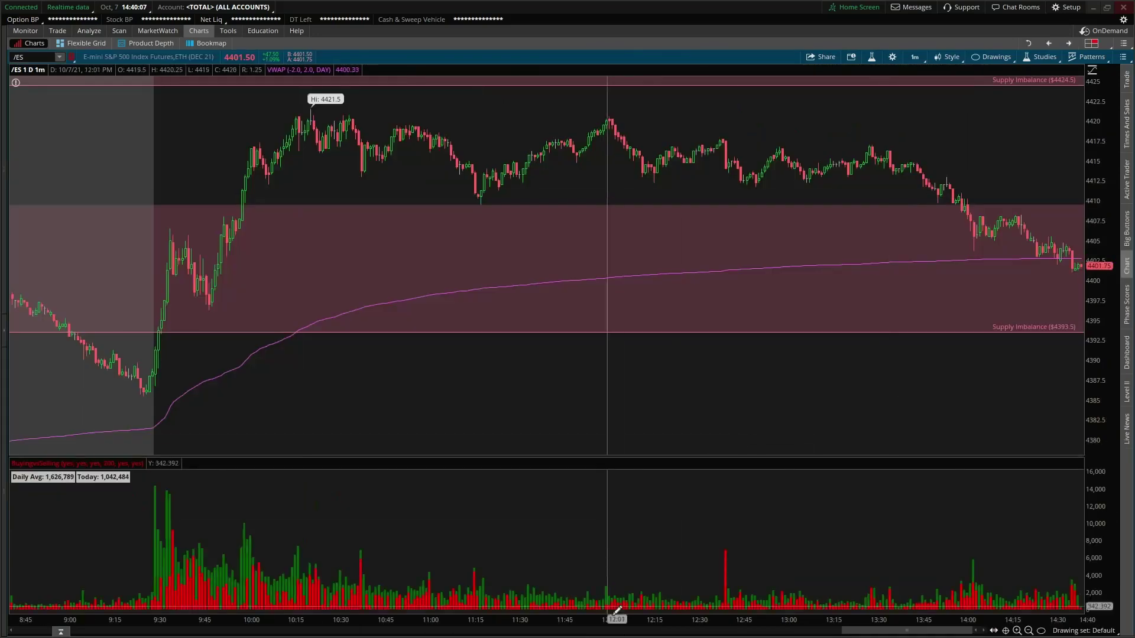
{"action": "left_click_drag", "start_coordinate": [875, 630], "coordinate": [349, 591]}
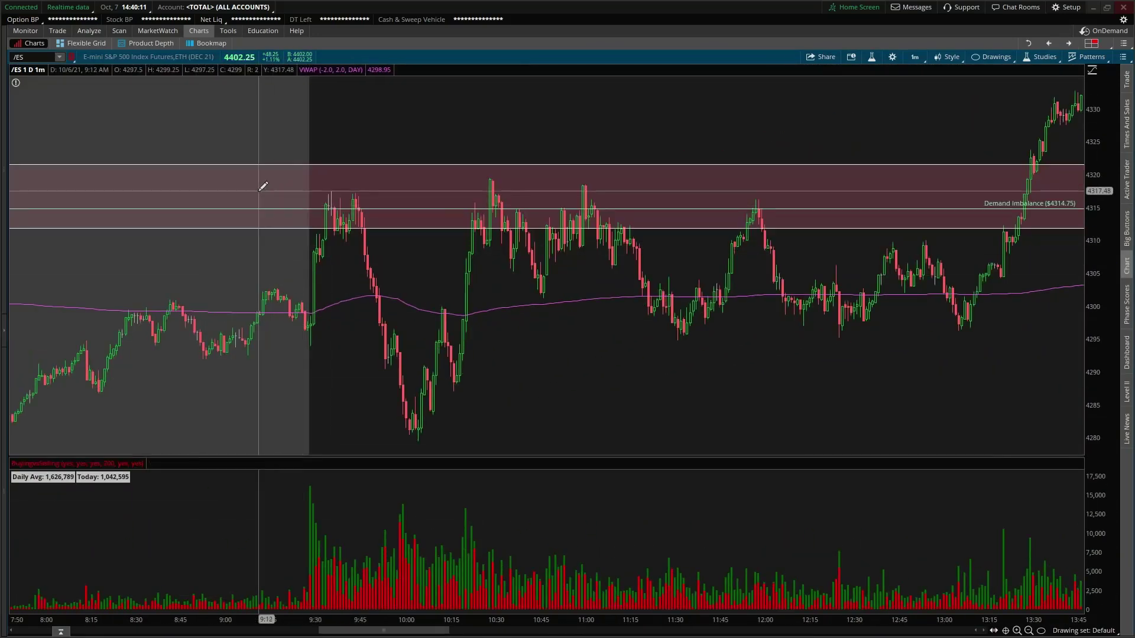
Delete the 4314.75 Demand Imbalance line, undoing an accidental removal of the pink zone.
{"action": "right_click", "coordinate": [308, 216]}
{"action": "left_click", "coordinate": [427, 267]}
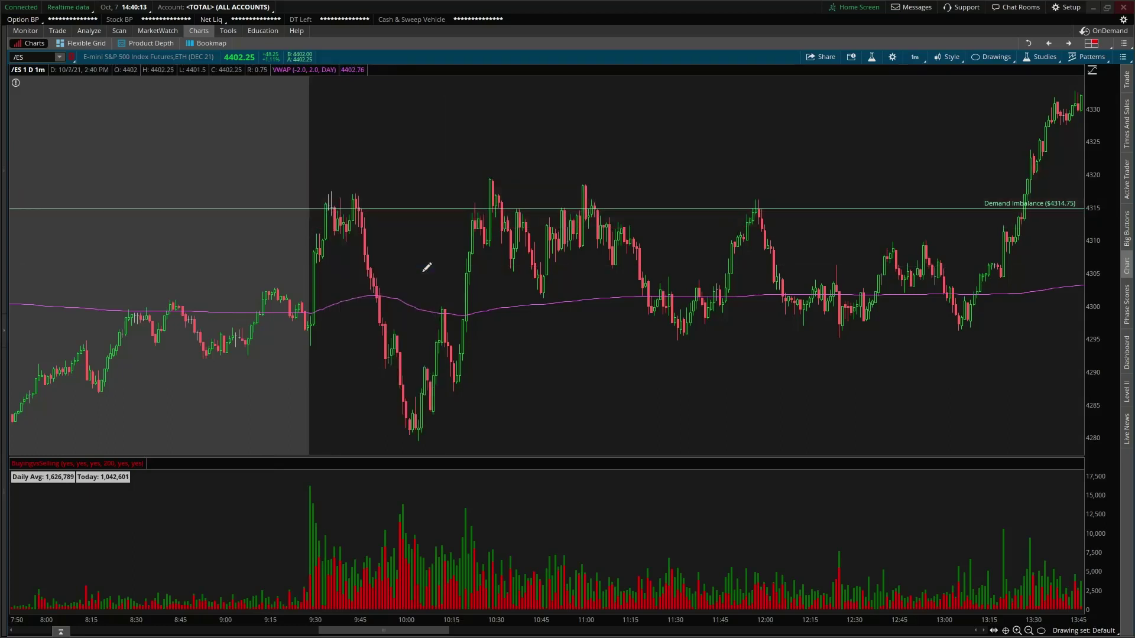
{"action": "right_click", "coordinate": [362, 111]}
{"action": "left_click", "coordinate": [421, 169]}
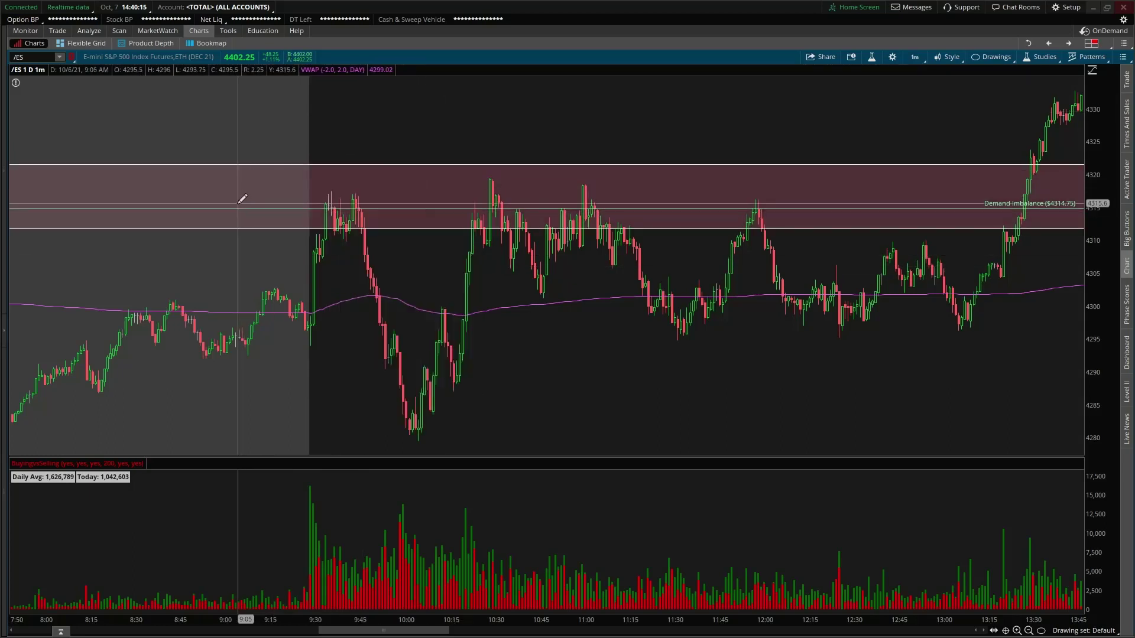
{"action": "right_click", "coordinate": [236, 211]}
{"action": "mouse_move", "coordinate": [312, 261]}
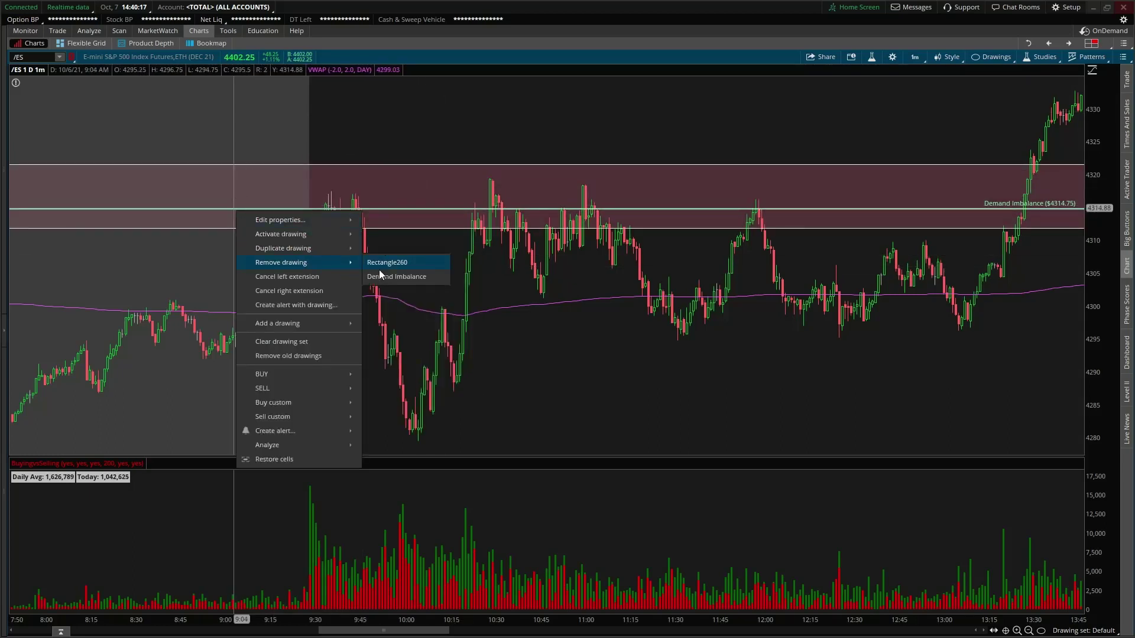
{"action": "left_click", "coordinate": [385, 282]}
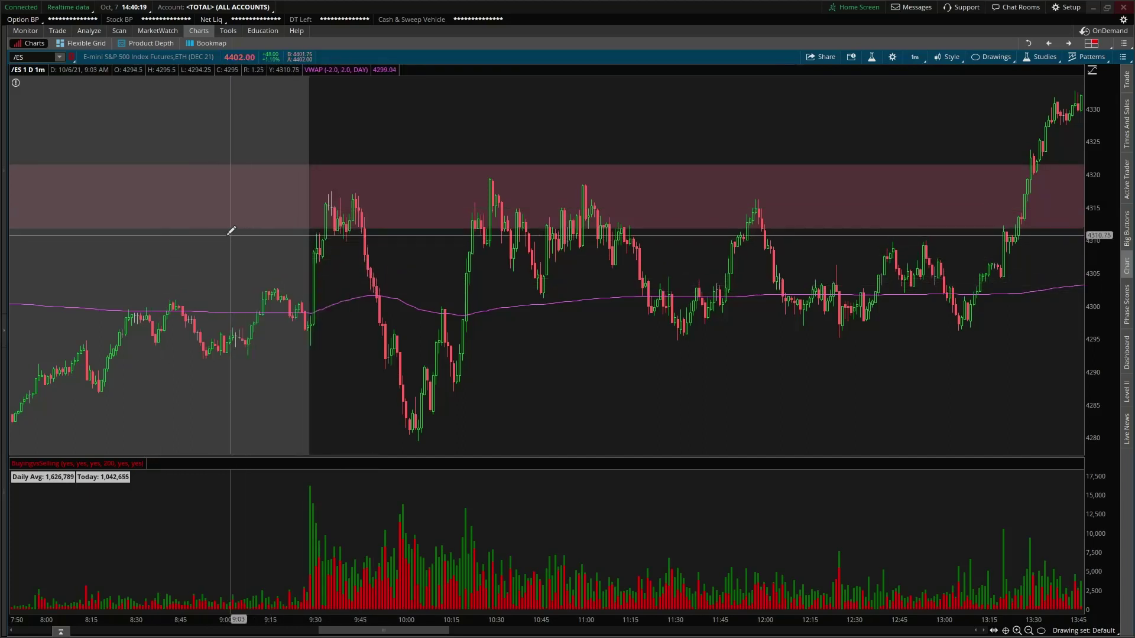
{"action": "left_click_drag", "start_coordinate": [225, 231], "coordinate": [514, 256]}
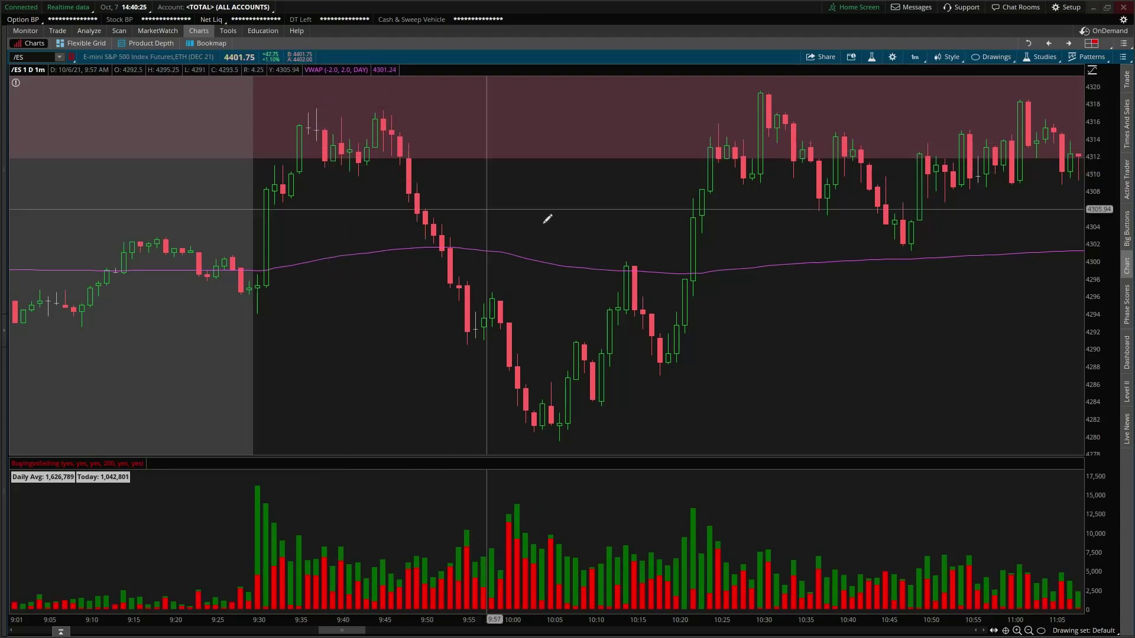
Zoom the 1-minute chart's time axis out to span 7:00–22:00.
{"action": "left_click_drag", "start_coordinate": [662, 618], "coordinate": [710, 616]}
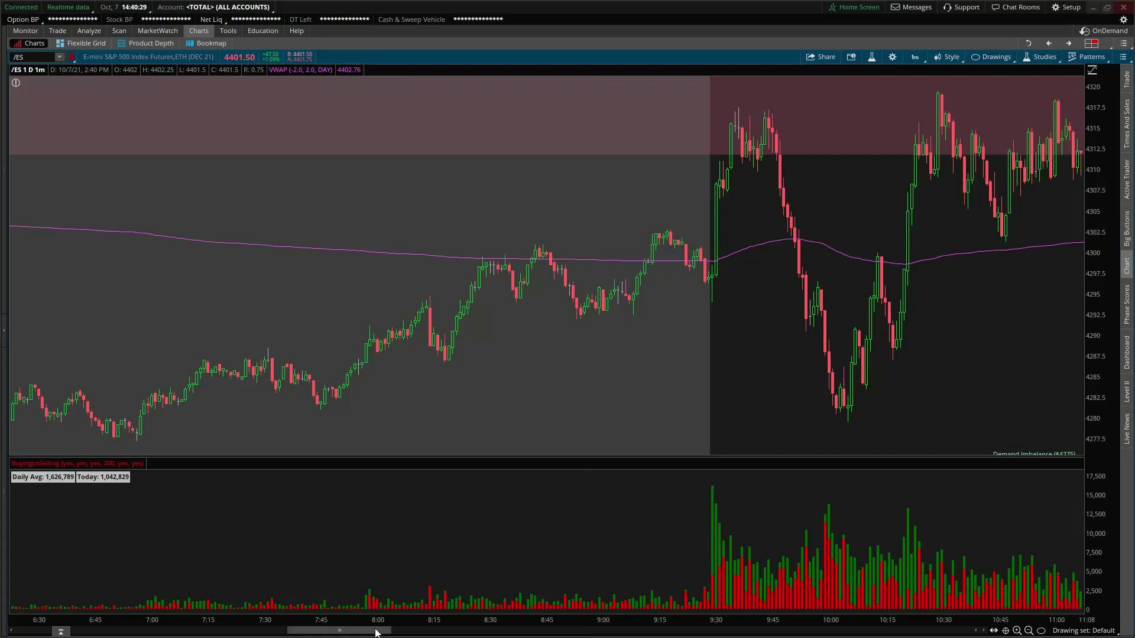
{"action": "left_click_drag", "start_coordinate": [369, 634], "coordinate": [412, 635]}
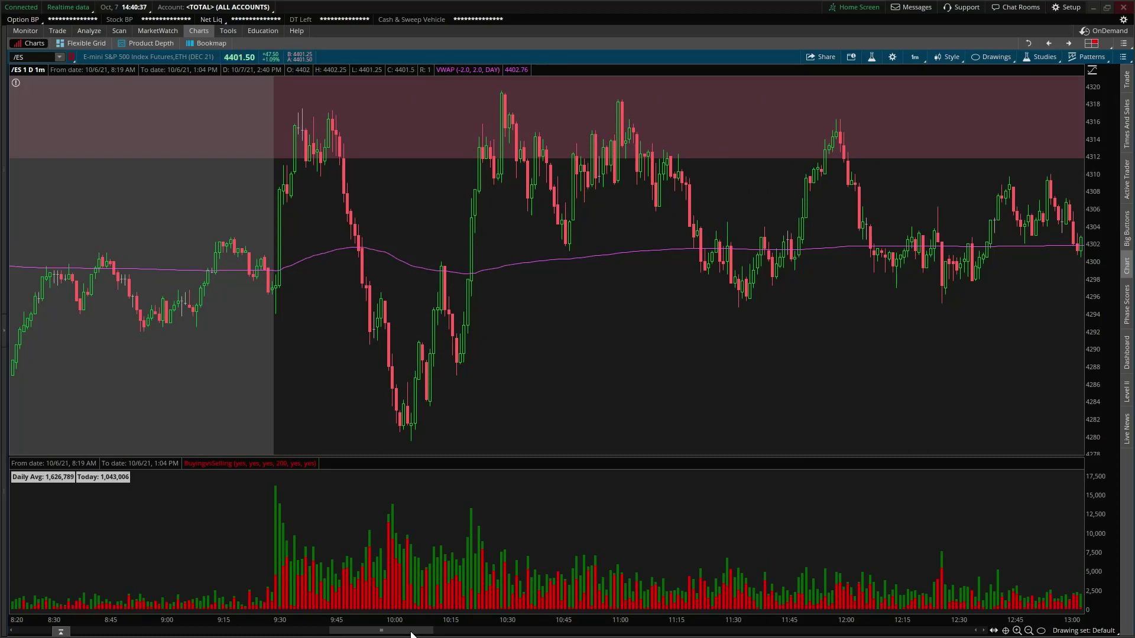
{"action": "left_click_drag", "start_coordinate": [412, 633], "coordinate": [438, 636]}
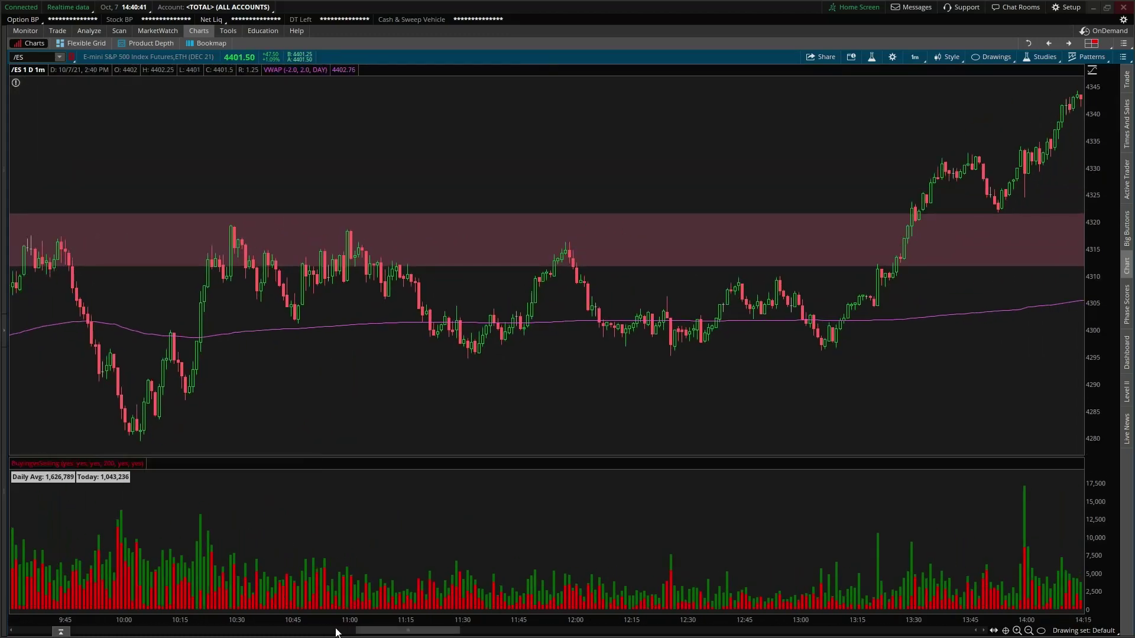
{"action": "left_click_drag", "start_coordinate": [333, 624], "coordinate": [461, 635]}
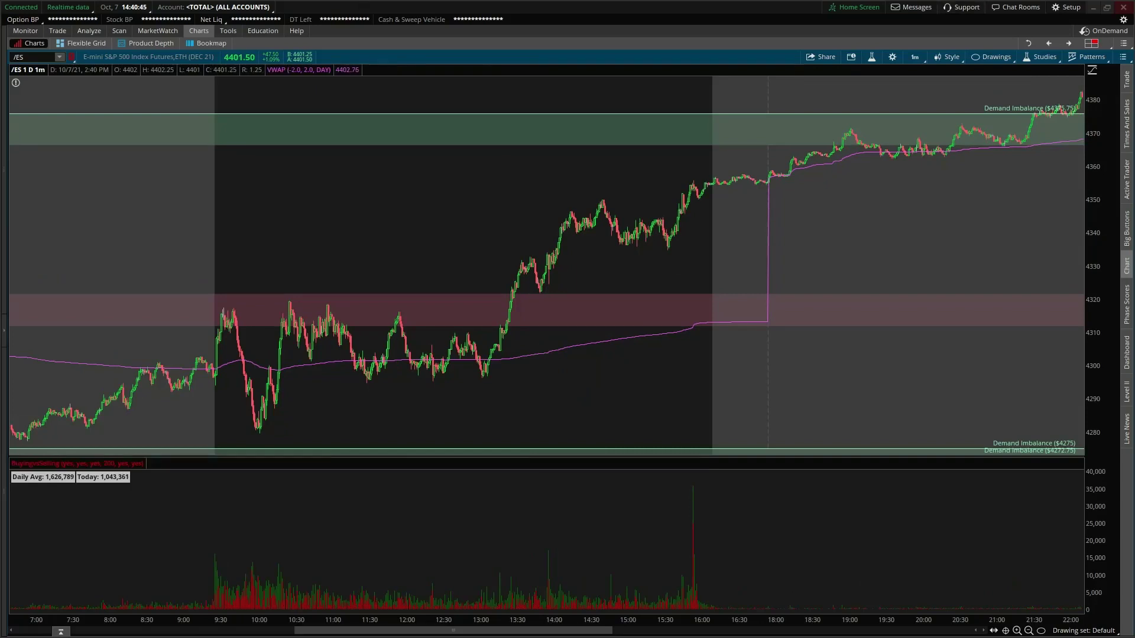
Undo the Demand Imbalance price-level removal and delete the red rectangle around 4314–4320.
{"action": "right_click", "coordinate": [907, 232]}
{"action": "left_click", "coordinate": [987, 287]}
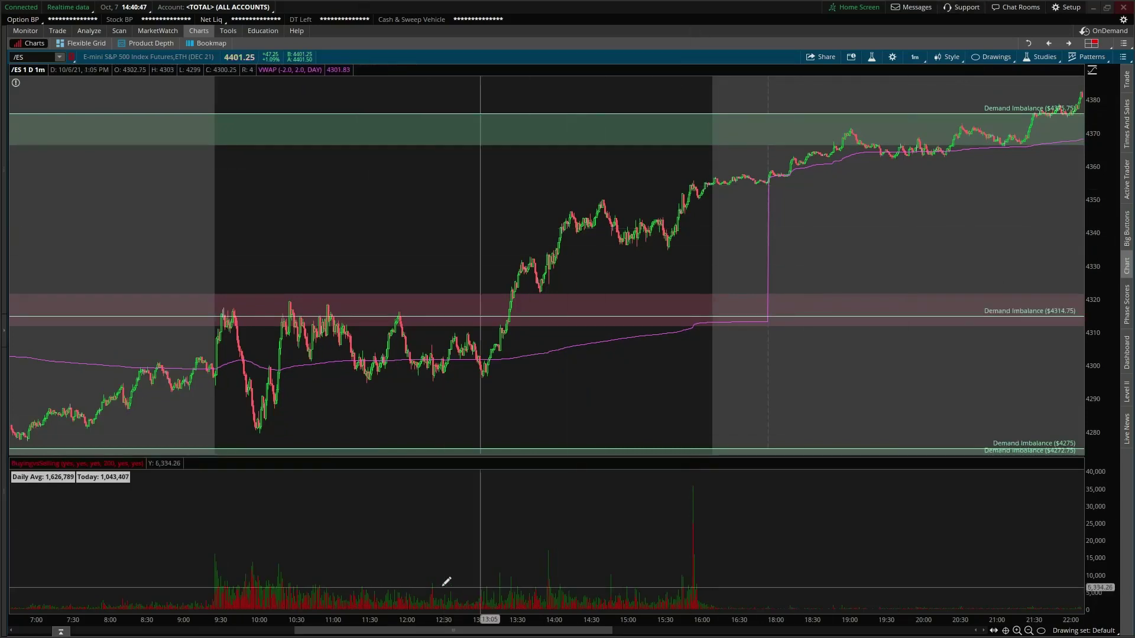
{"action": "right_click", "coordinate": [398, 297]}
{"action": "left_click", "coordinate": [439, 353]}
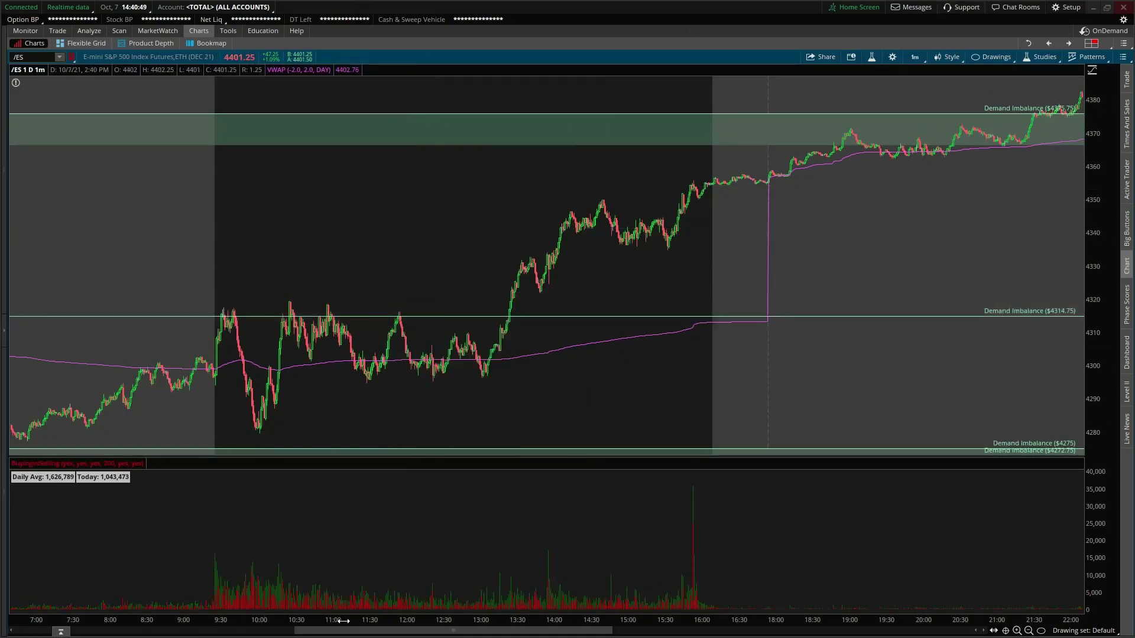
Scroll forward to Oct 7 and zoom into 9:10–11:35, showing the rally through 4393.5 supply.
{"action": "left_click_drag", "start_coordinate": [453, 631], "coordinate": [755, 631]}
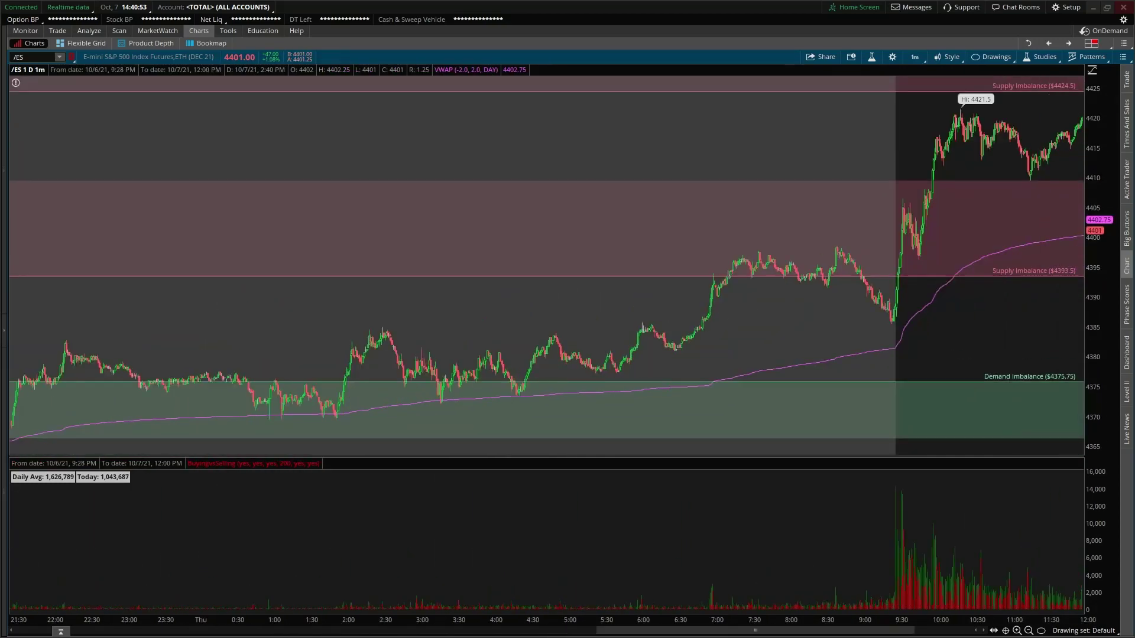
{"action": "left_click_drag", "start_coordinate": [806, 198], "coordinate": [1059, 211]}
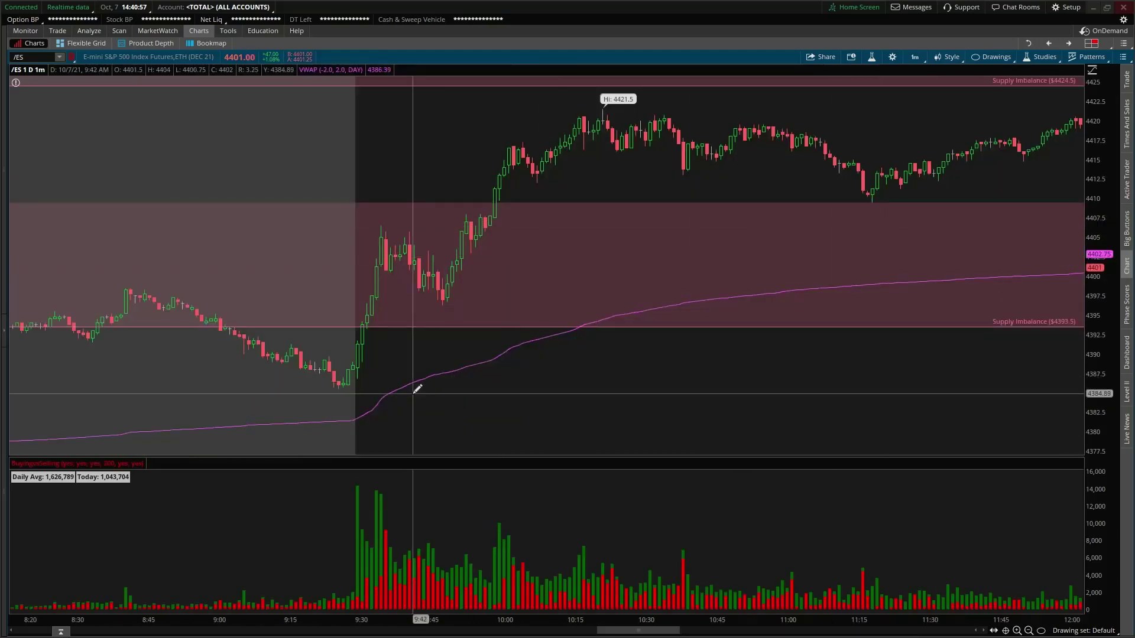
{"action": "scroll", "coordinate": [418, 388], "scroll_direction": "up", "scroll_amount": 2}
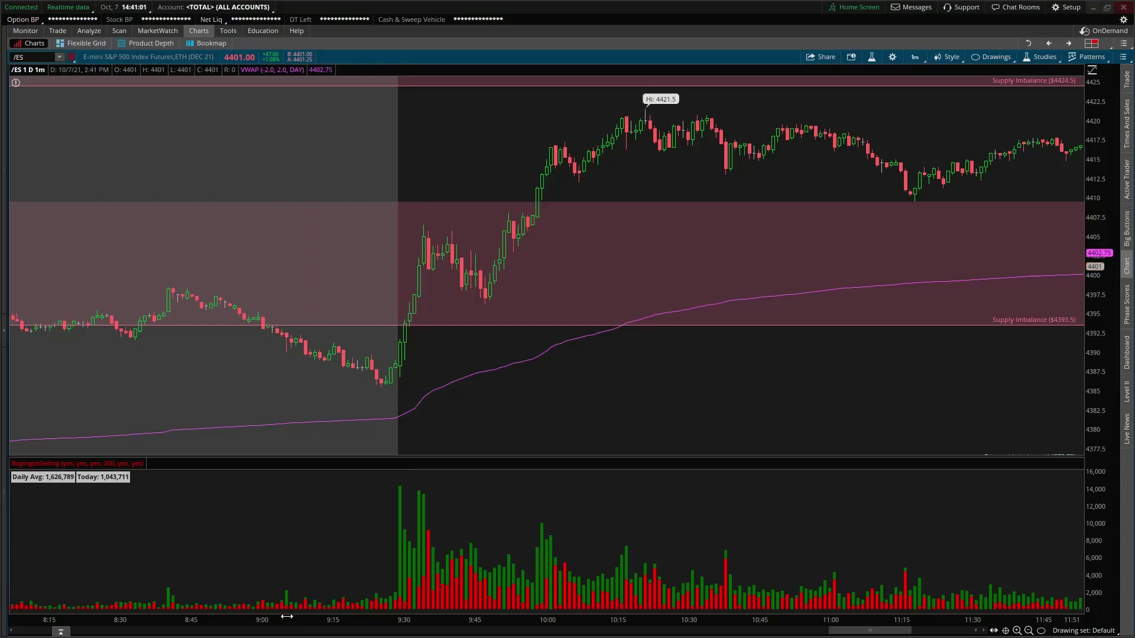
{"action": "scroll", "coordinate": [372, 372], "scroll_direction": "down", "scroll_amount": 5}
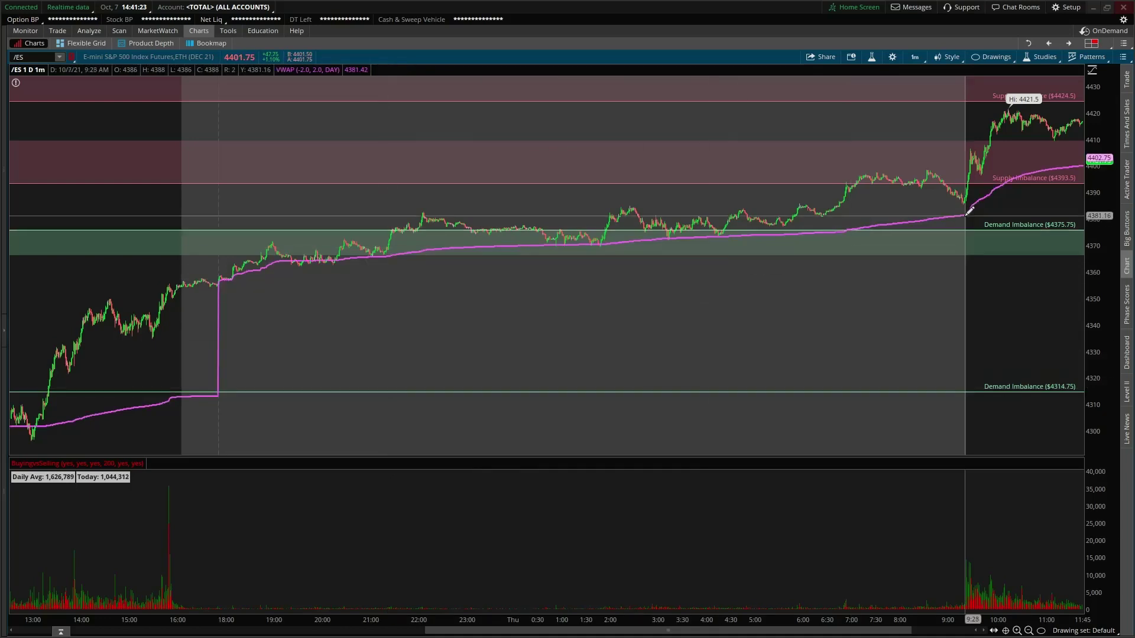
{"action": "scroll", "coordinate": [663, 322], "scroll_direction": "up", "scroll_amount": 5}
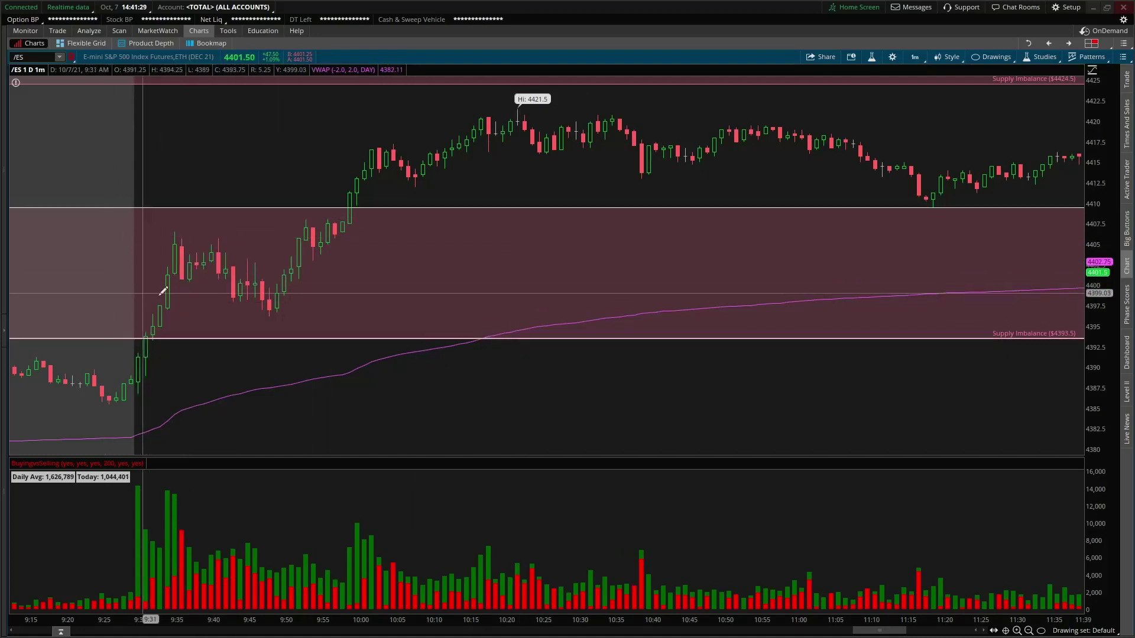
{"action": "scroll", "coordinate": [295, 261], "scroll_direction": "up", "scroll_amount": 1}
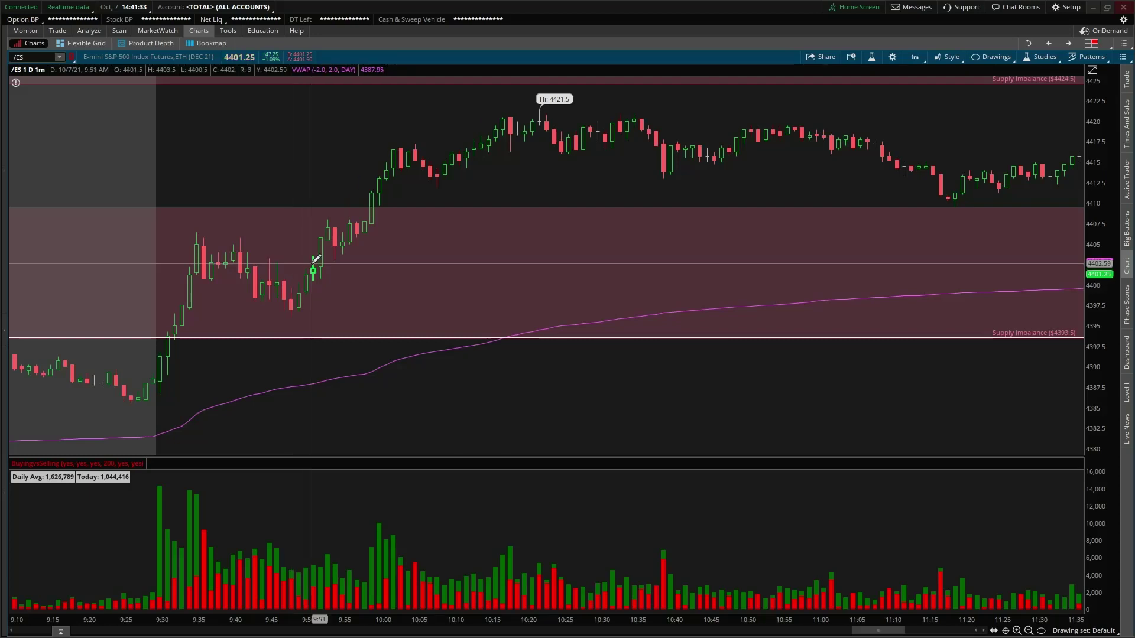
Zoom into the candles around the 9:30 open and compress the price scale to show both zones.
{"action": "left_click_drag", "start_coordinate": [295, 261], "coordinate": [411, 252]}
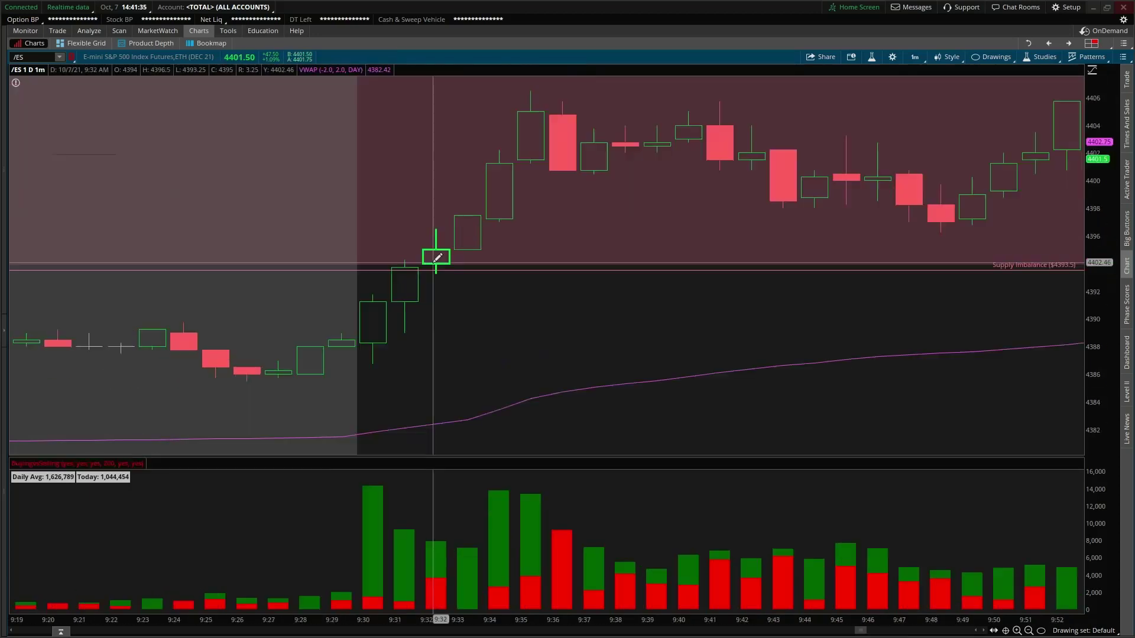
{"action": "left_click_drag", "start_coordinate": [726, 621], "coordinate": [780, 621]}
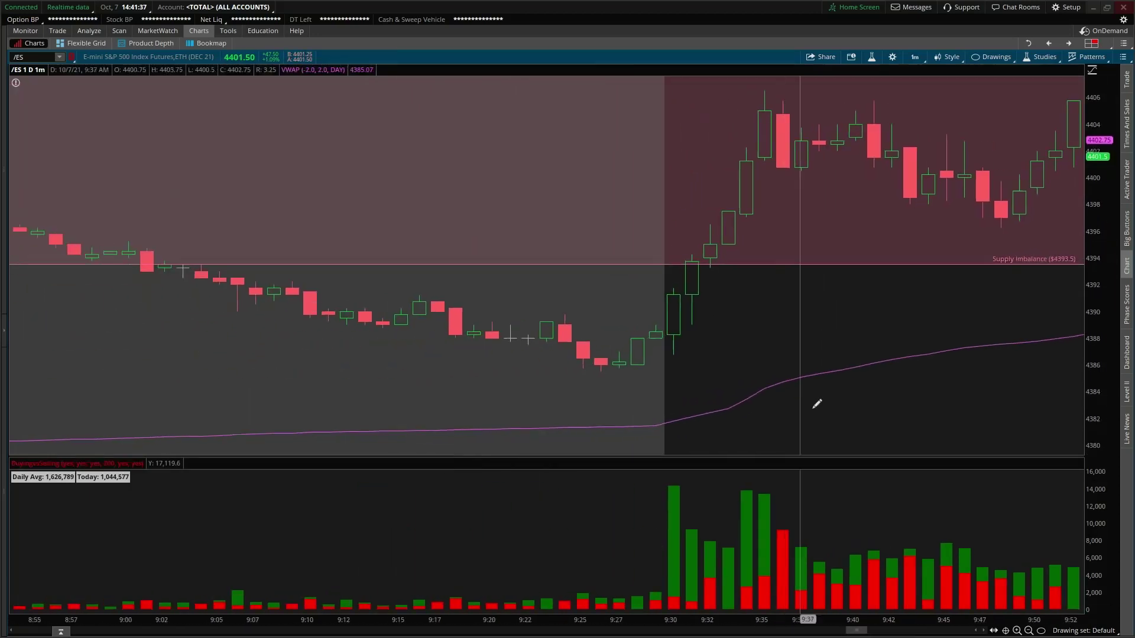
{"action": "left_click", "coordinate": [977, 630]}
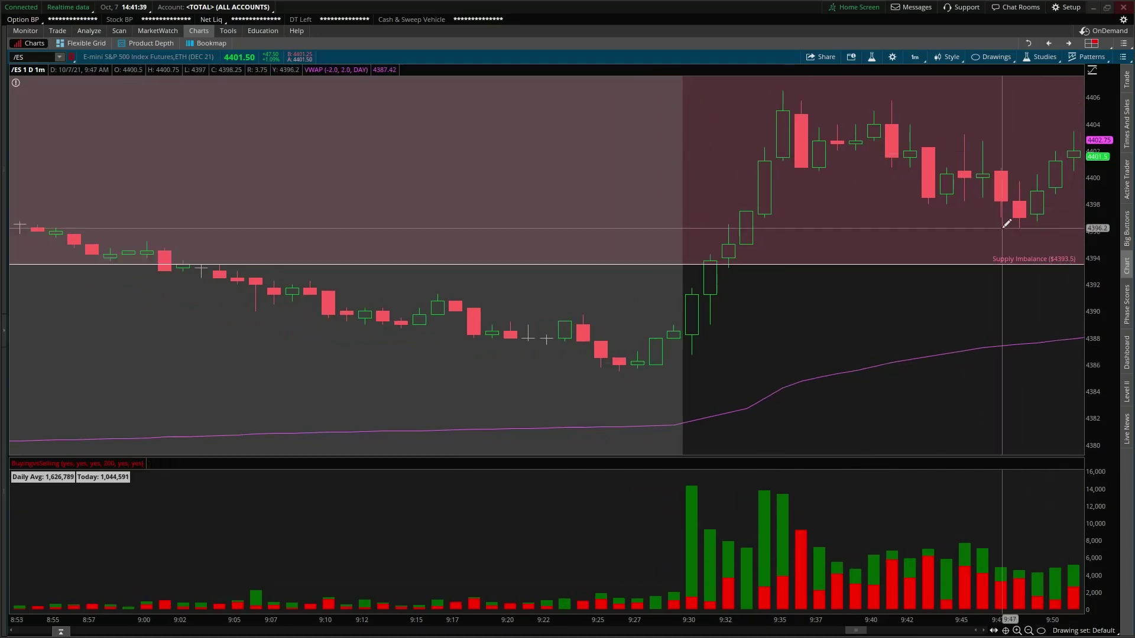
{"action": "left_click_drag", "start_coordinate": [1011, 216], "coordinate": [1076, 441]}
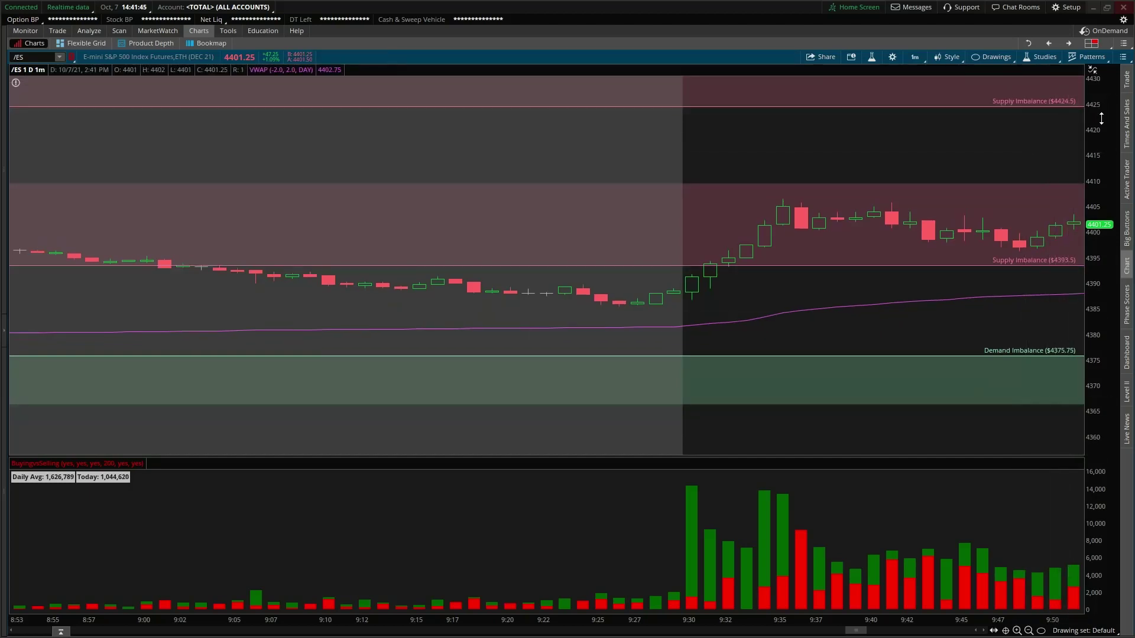
Scroll forward and zoom out so the chart spans Oct 7 from 4:15 to about 14:30.
{"action": "scroll", "coordinate": [945, 177], "scroll_direction": "down", "scroll_amount": 5}
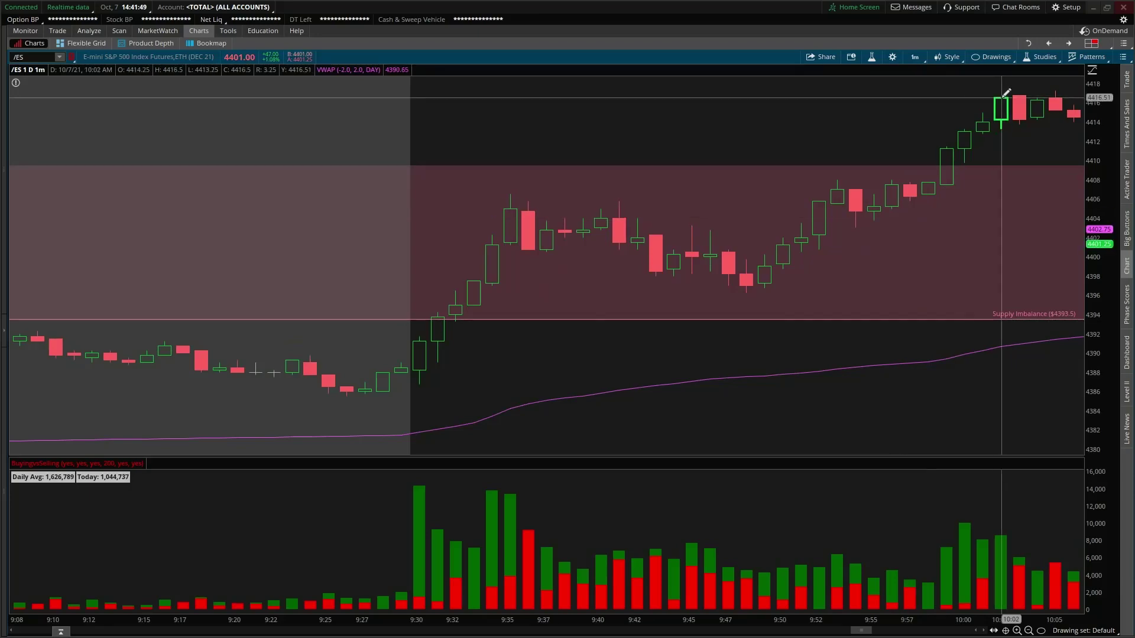
{"action": "scroll", "coordinate": [999, 93], "scroll_direction": "down", "scroll_amount": 1}
{"action": "scroll", "coordinate": [999, 93], "scroll_direction": "down", "scroll_amount": 2}
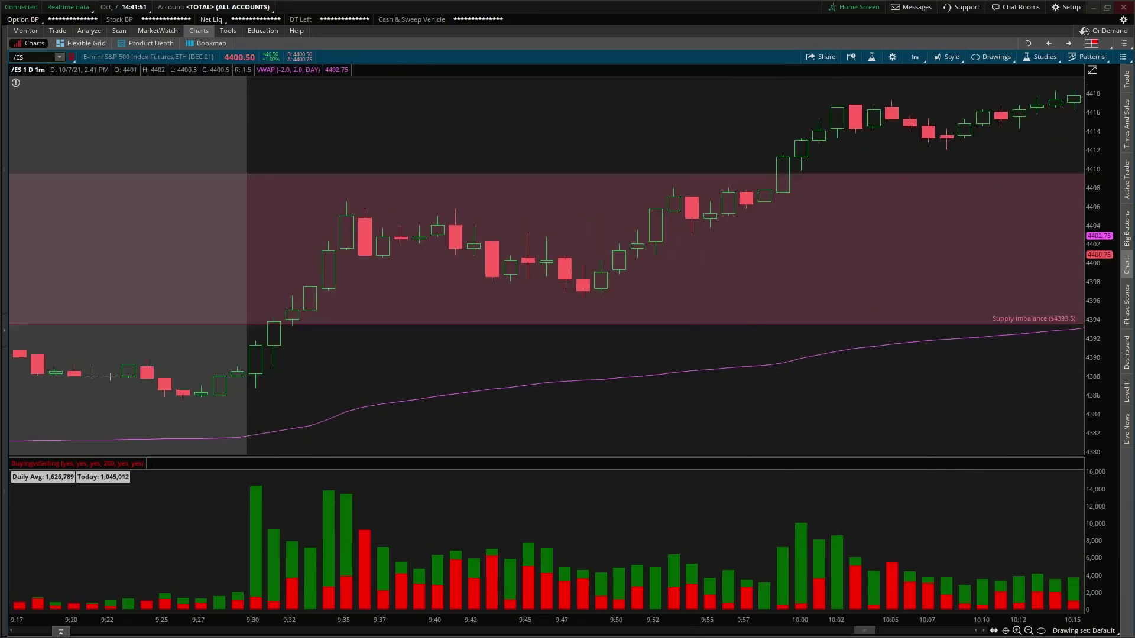
{"action": "scroll", "coordinate": [689, 621], "scroll_direction": "down", "scroll_amount": 5}
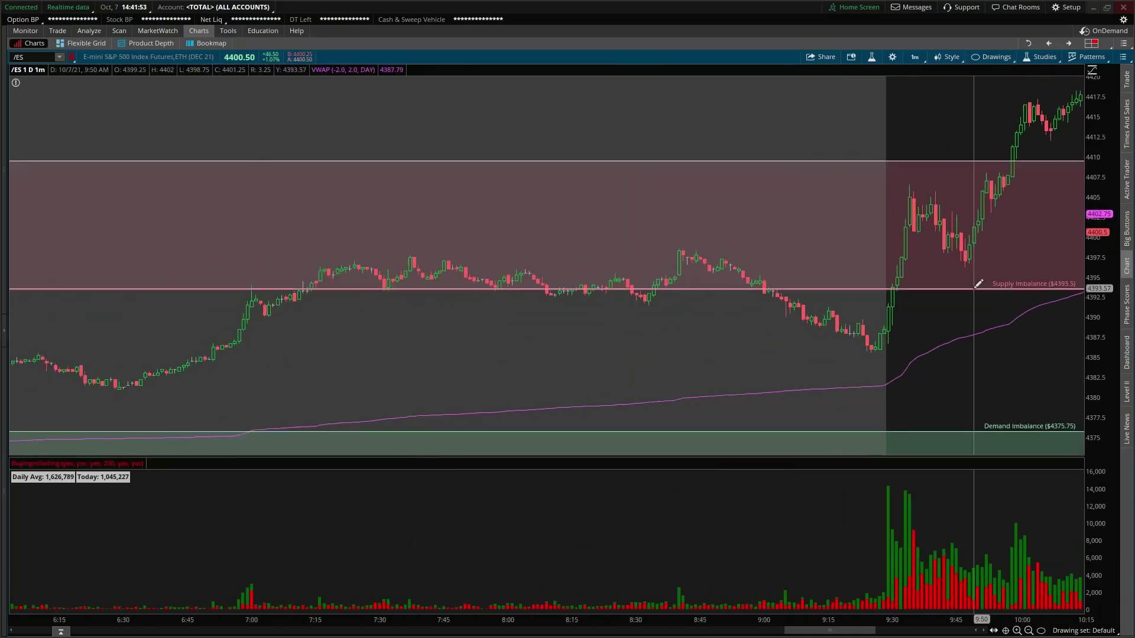
{"action": "scroll", "coordinate": [978, 283], "scroll_direction": "down", "scroll_amount": 5}
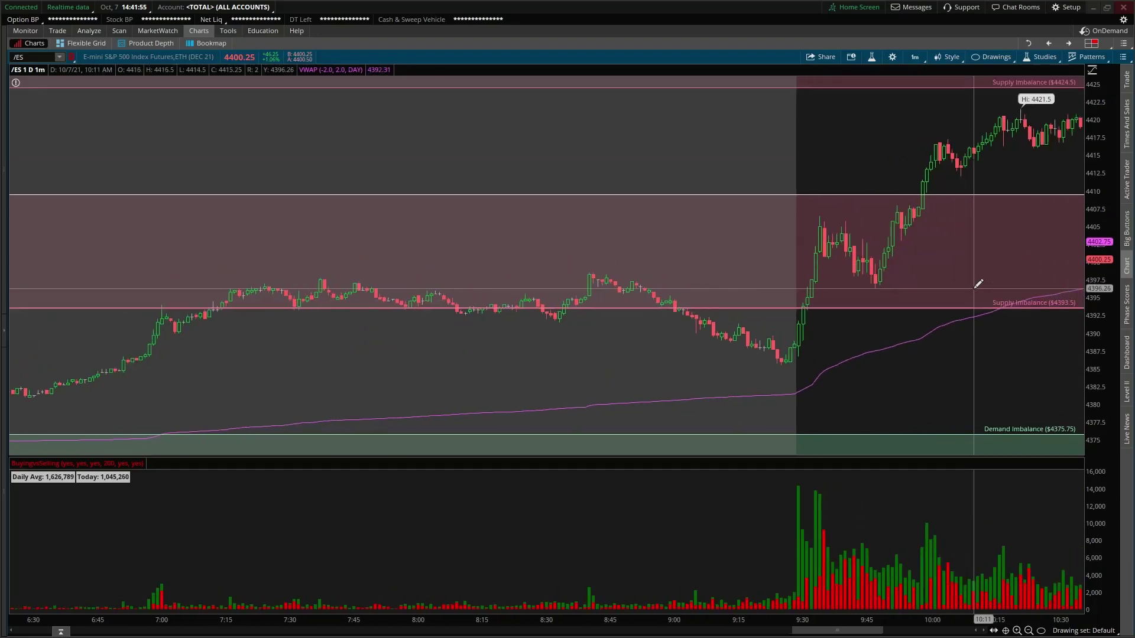
{"action": "scroll", "coordinate": [978, 283], "scroll_direction": "down", "scroll_amount": 5}
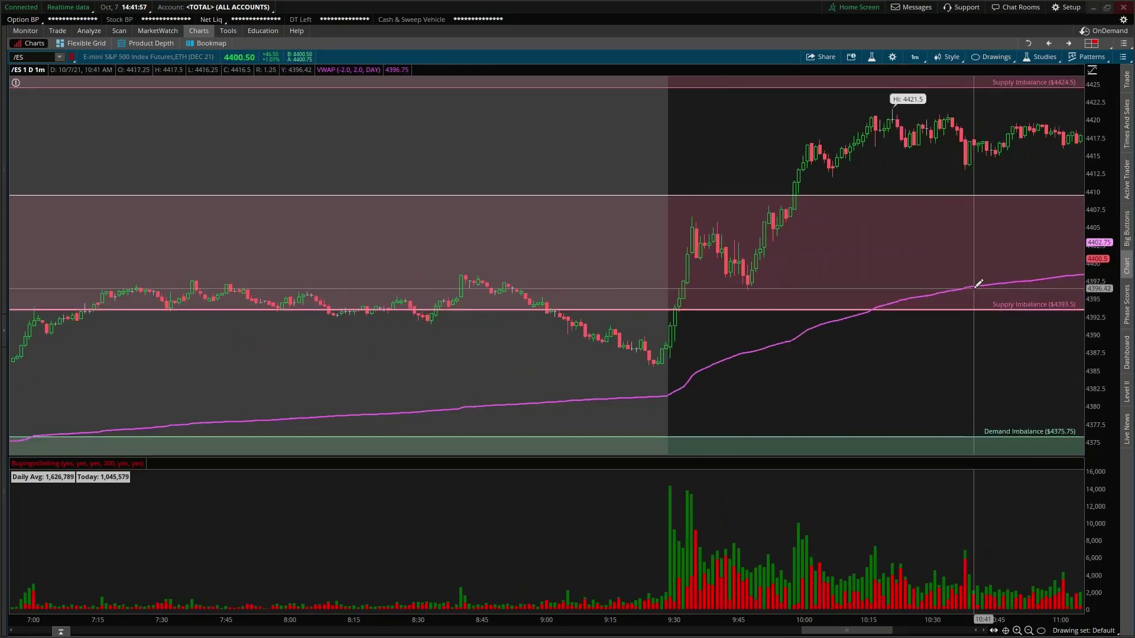
{"action": "scroll", "coordinate": [979, 284], "scroll_direction": "down", "scroll_amount": 10}
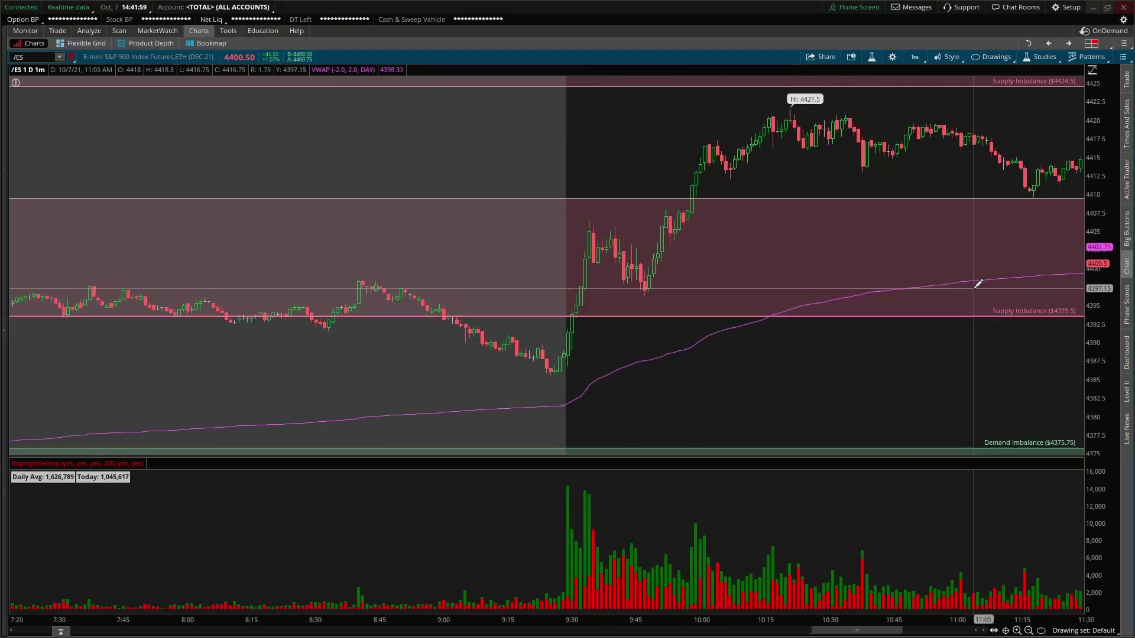
{"action": "scroll", "coordinate": [979, 284], "scroll_direction": "down", "scroll_amount": 14}
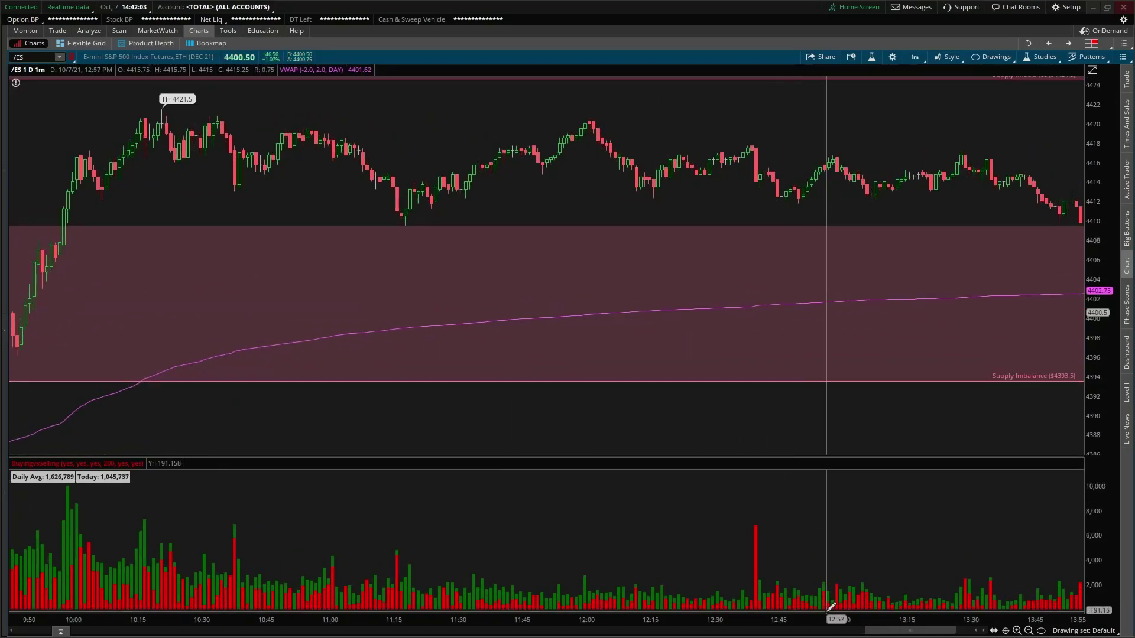
{"action": "left_click_drag", "start_coordinate": [829, 611], "coordinate": [630, 615]}
{"action": "scroll", "coordinate": [774, 236], "scroll_direction": "down", "scroll_amount": 5}
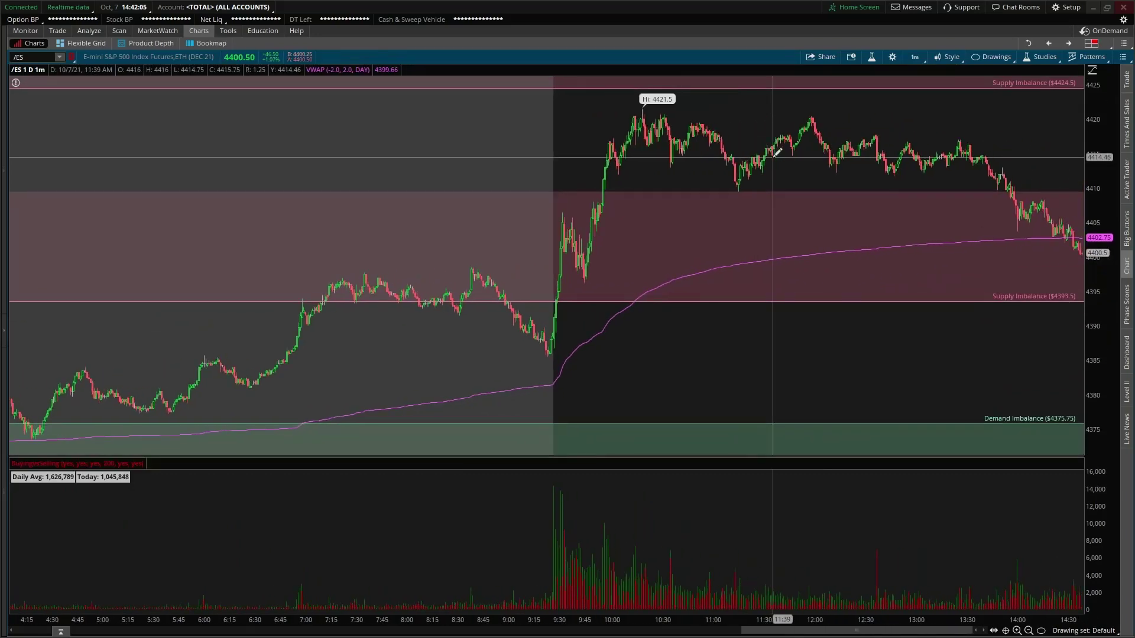